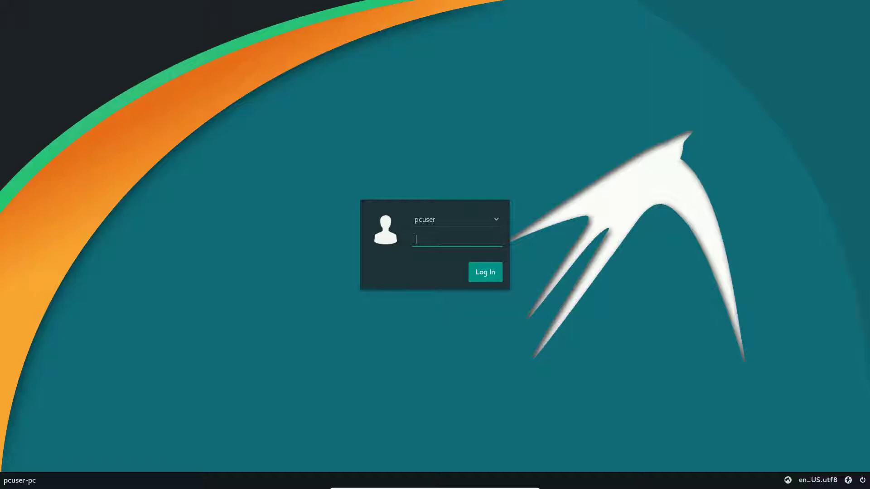
Log in with the account password and skim the Manjaro 17.0 release notes.
{"action": "type", "text": "******"}
{"action": "key", "text": "Return"}
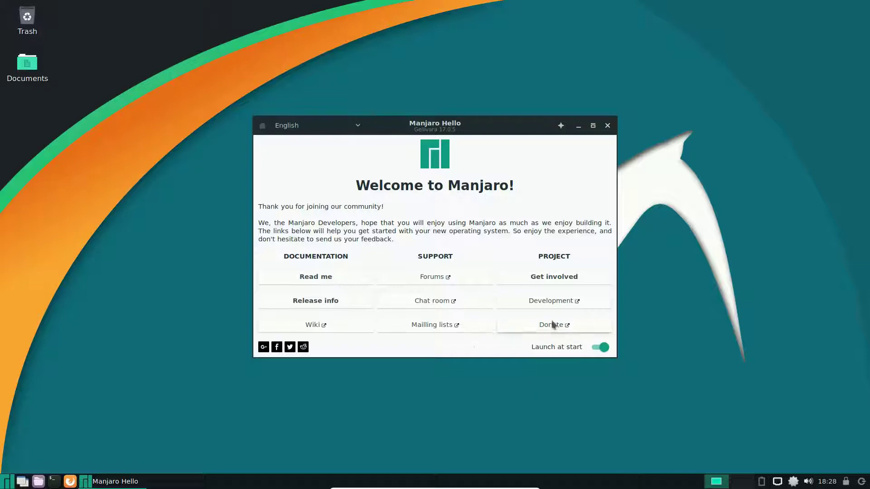
{"action": "left_click", "coordinate": [340, 301]}
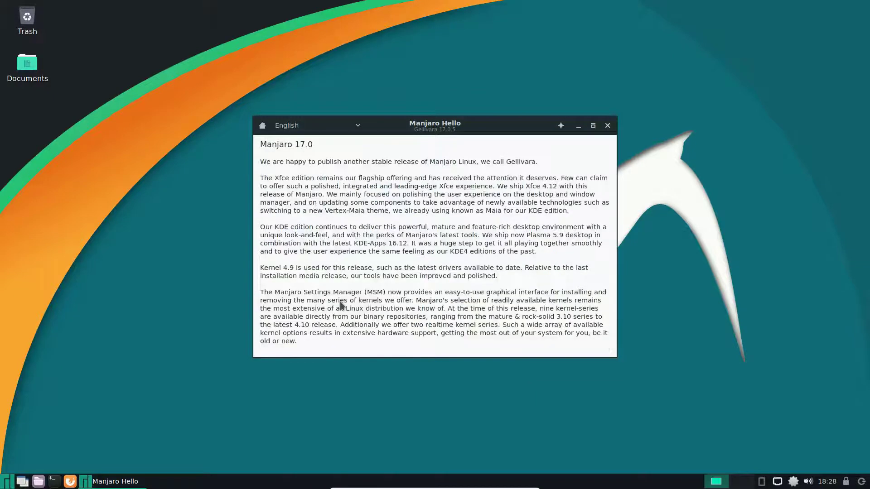
{"action": "scroll", "coordinate": [473, 275], "scroll_direction": "down", "scroll_amount": 5}
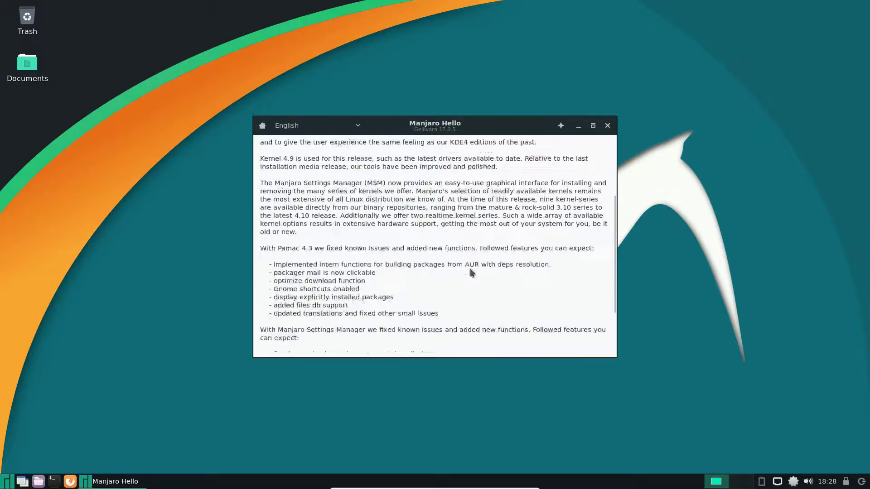
{"action": "scroll", "coordinate": [473, 275], "scroll_direction": "up", "scroll_amount": 5}
Keep the interface language on English, return Home and close the welcome window.
{"action": "left_click", "coordinate": [361, 129]}
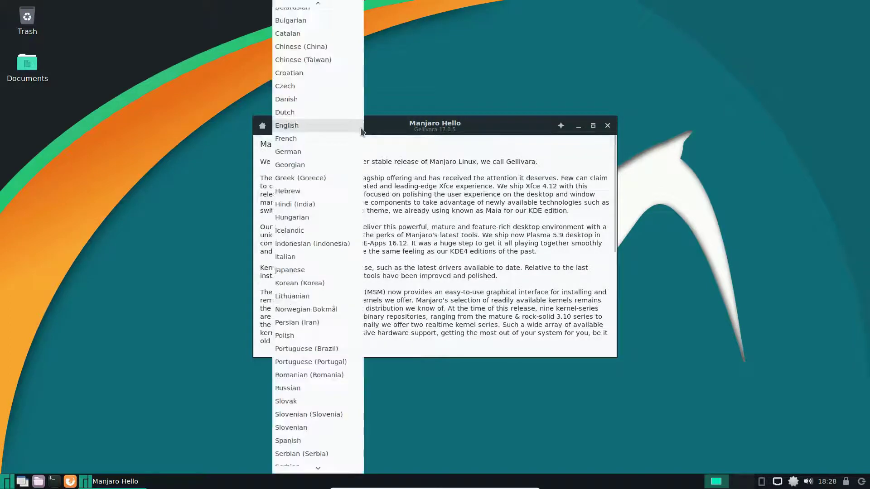
{"action": "left_click", "coordinate": [361, 130]}
{"action": "left_click", "coordinate": [266, 130]}
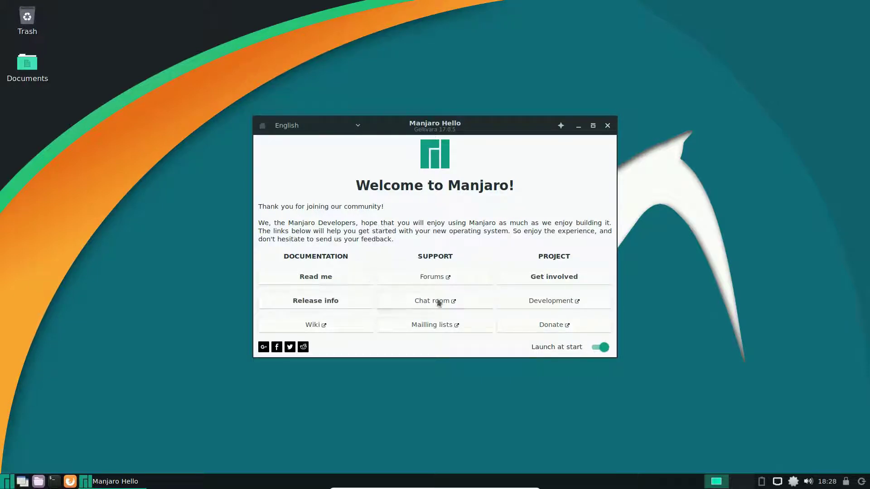
{"action": "left_click", "coordinate": [607, 126]}
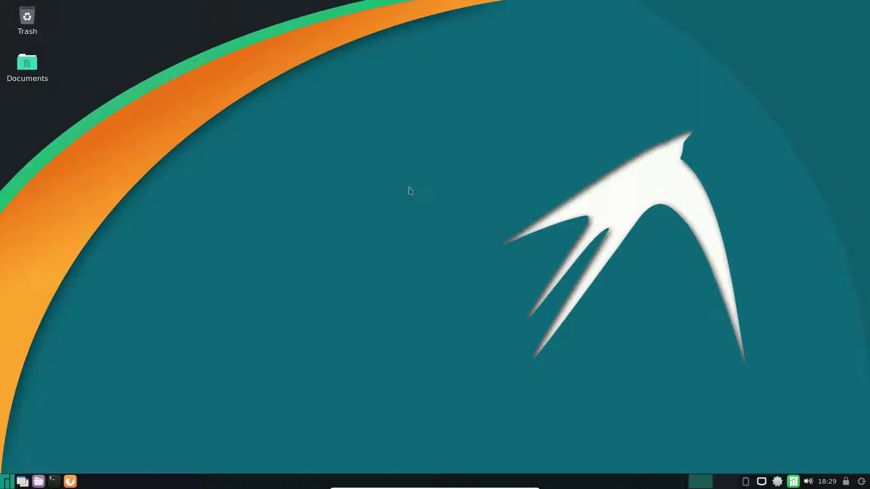
{"action": "right_click", "coordinate": [331, 110]}
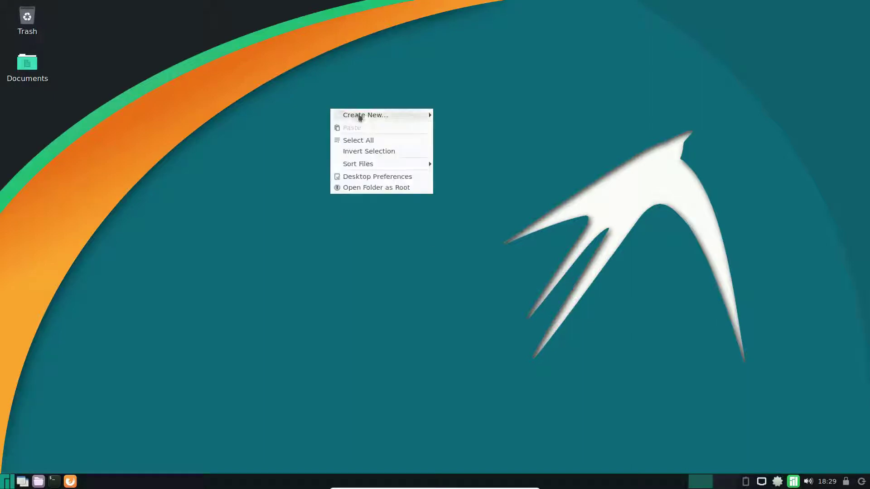
{"action": "left_click", "coordinate": [412, 177]}
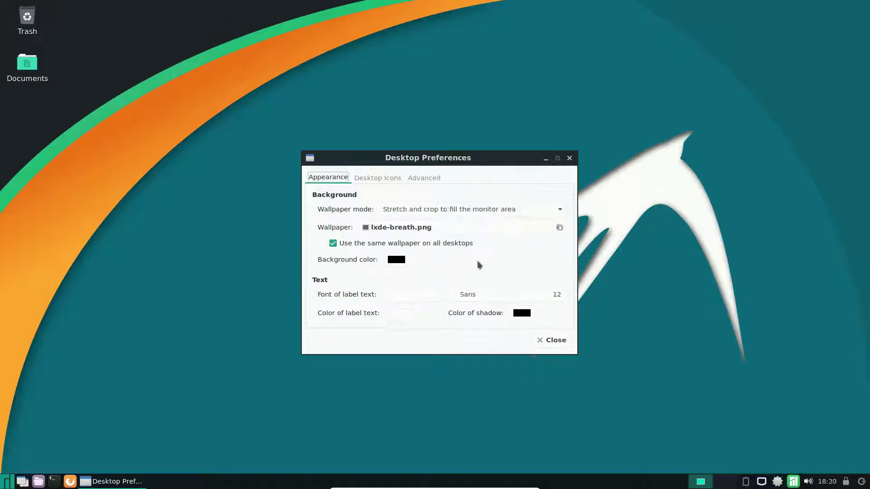
{"action": "left_click", "coordinate": [380, 178]}
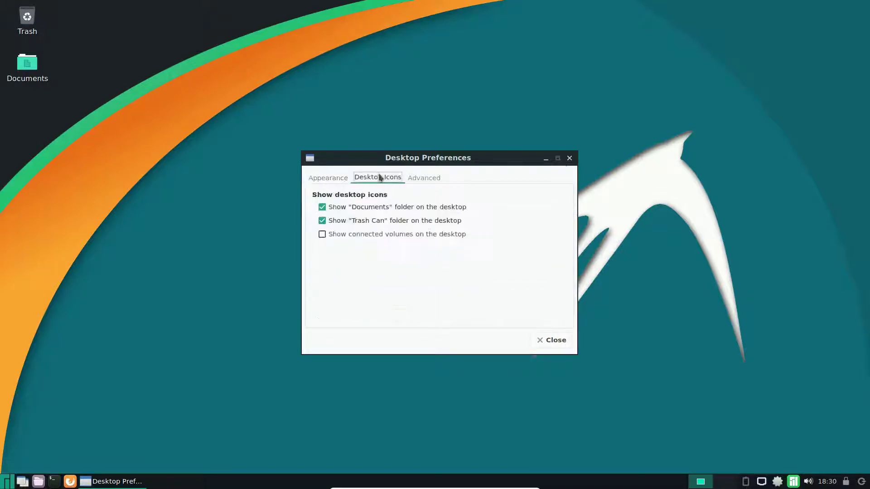
{"action": "left_click", "coordinate": [322, 235]}
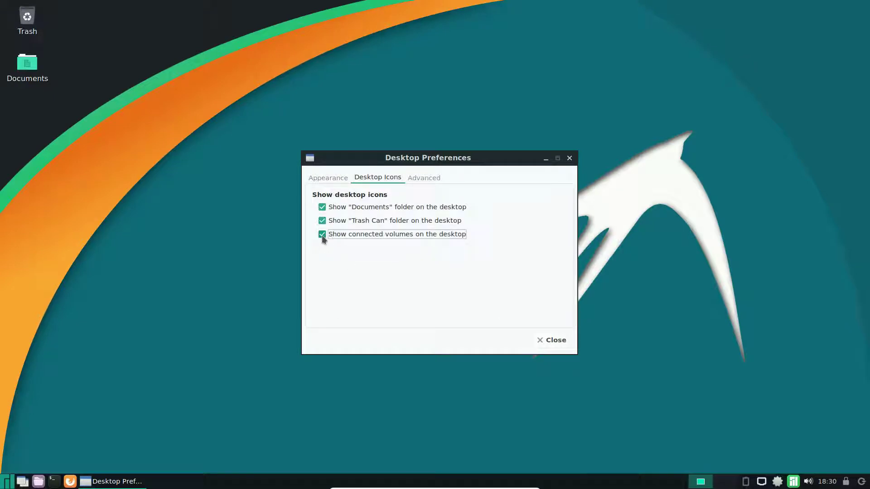
{"action": "left_click", "coordinate": [436, 179]}
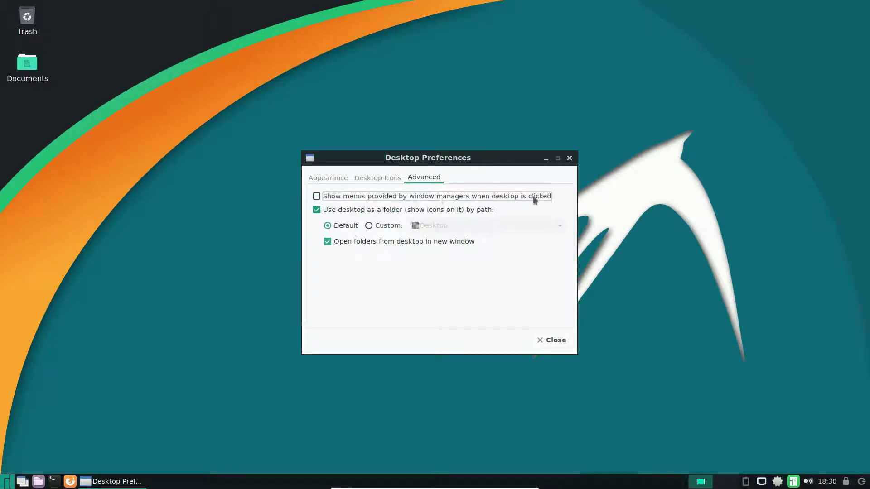
{"action": "left_click", "coordinate": [375, 185]}
{"action": "left_click", "coordinate": [323, 207]}
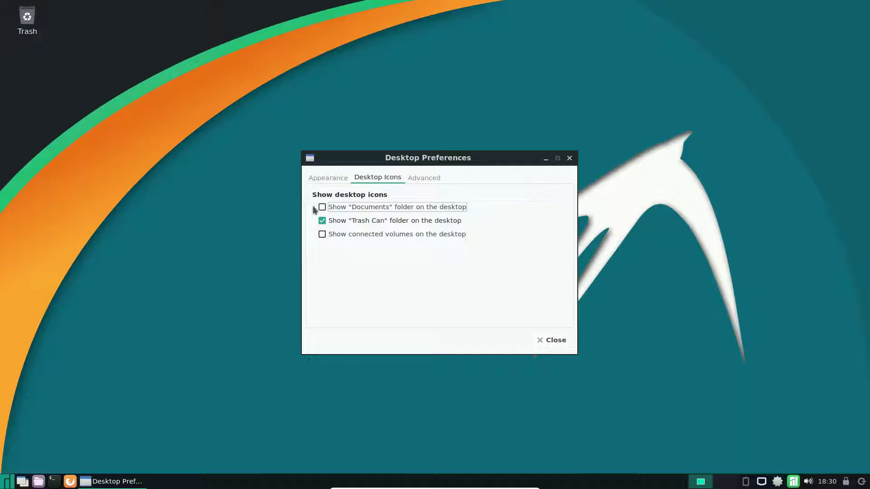
{"action": "left_click", "coordinate": [322, 208]}
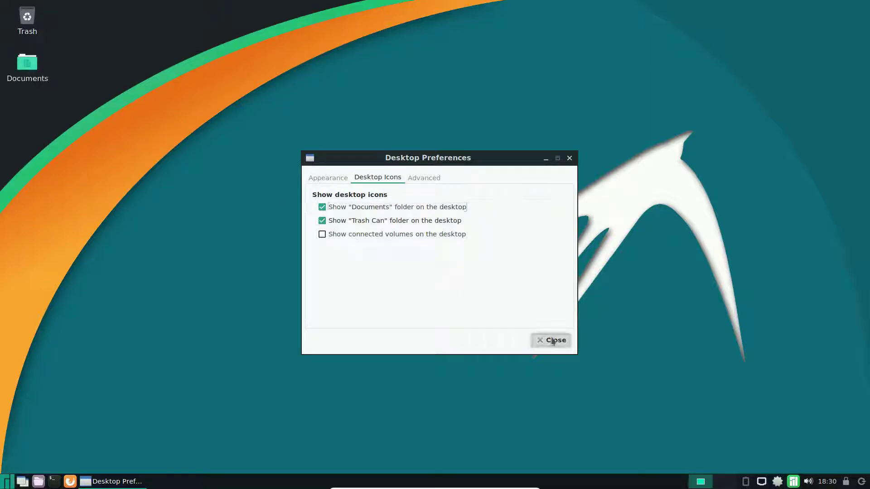
{"action": "left_click", "coordinate": [554, 340]}
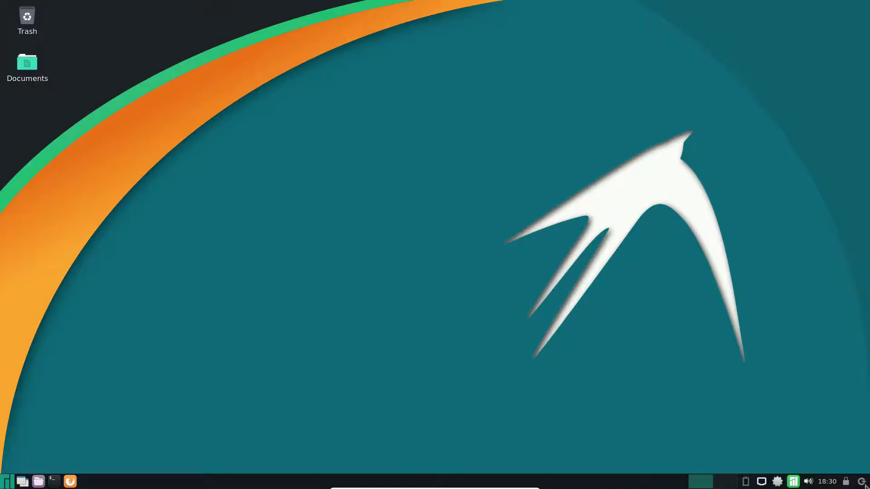
Cancel the logout prompt and glance at the current month's calendar.
{"action": "left_click", "coordinate": [863, 484]}
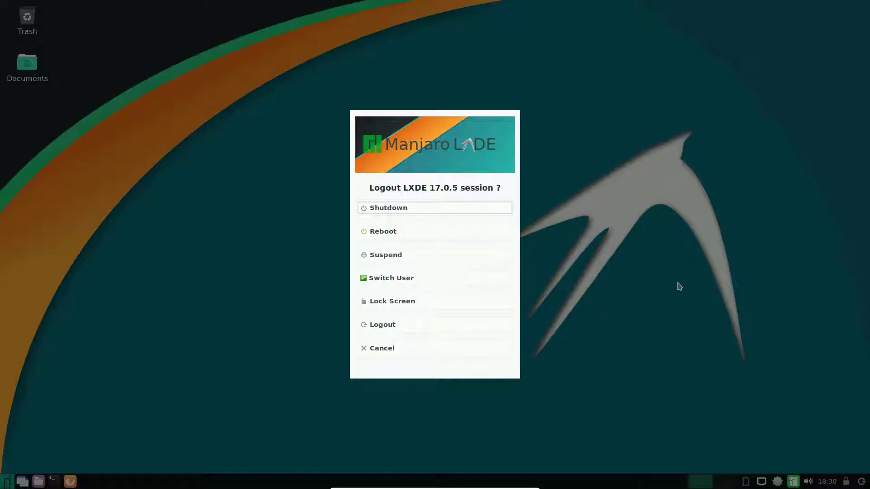
{"action": "left_click", "coordinate": [386, 349]}
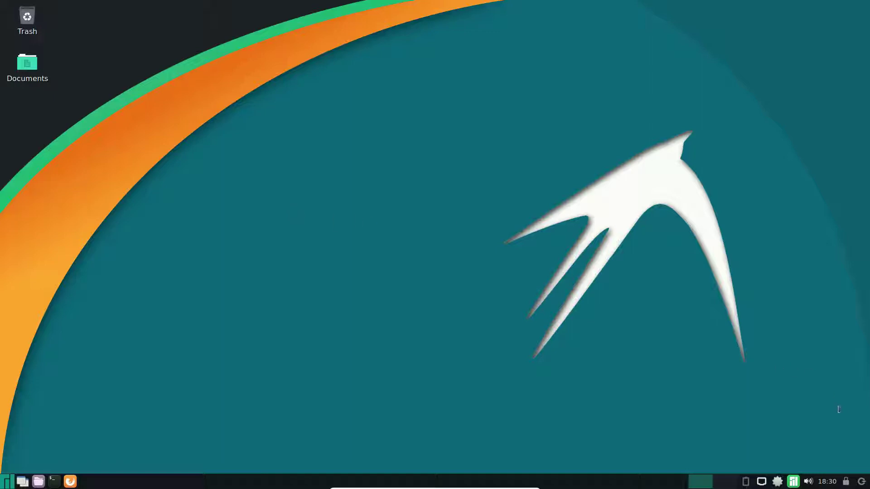
{"action": "left_click", "coordinate": [830, 484]}
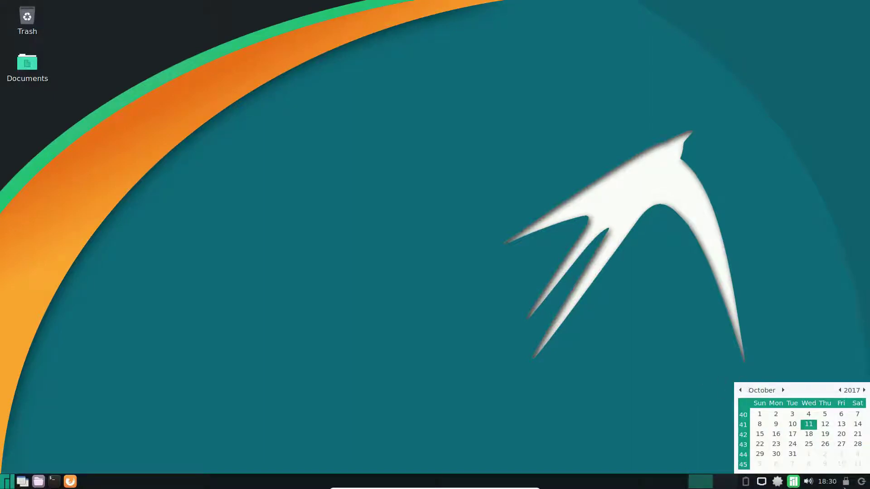
{"action": "left_click", "coordinate": [824, 487]}
Look over the clock's options menu, then raise the sound volume with the tray slider.
{"action": "right_click", "coordinate": [826, 486]}
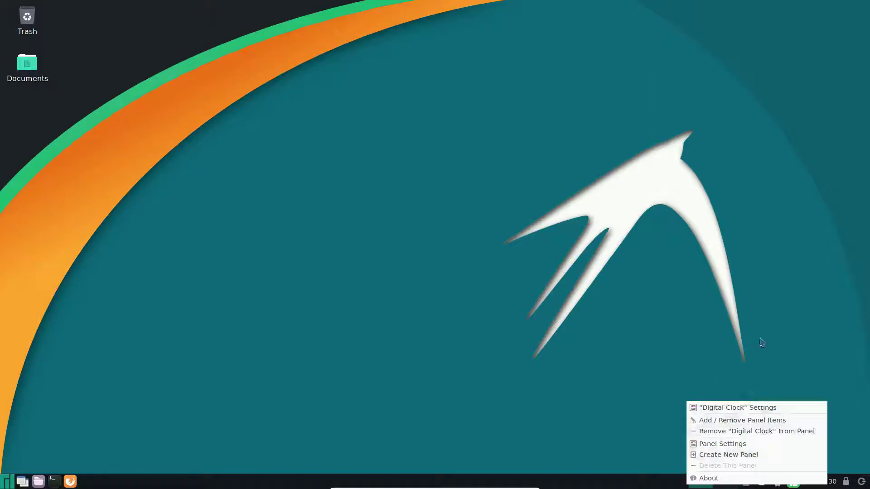
{"action": "left_click", "coordinate": [761, 353]}
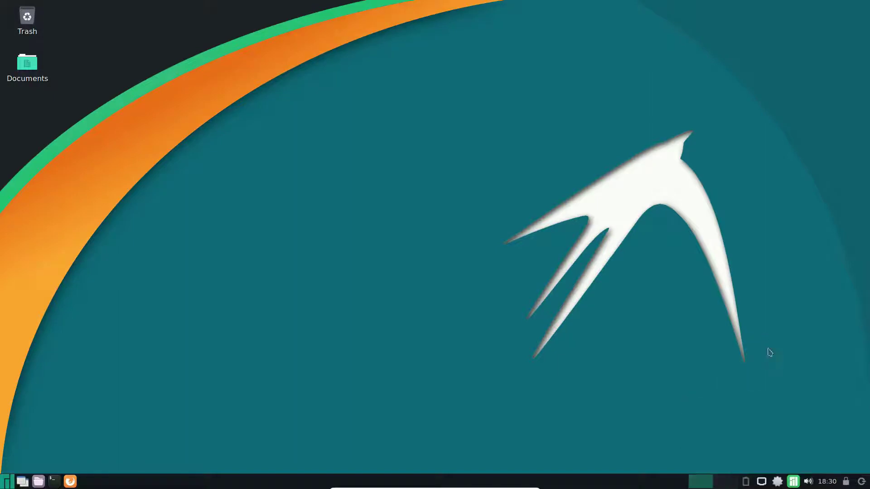
{"action": "left_click", "coordinate": [809, 482]}
{"action": "mouse_move", "coordinate": [820, 443]}
{"action": "left_mouse_down"}
{"action": "mouse_move", "coordinate": [820, 453]}
{"action": "mouse_move", "coordinate": [820, 436]}
{"action": "left_mouse_up"}
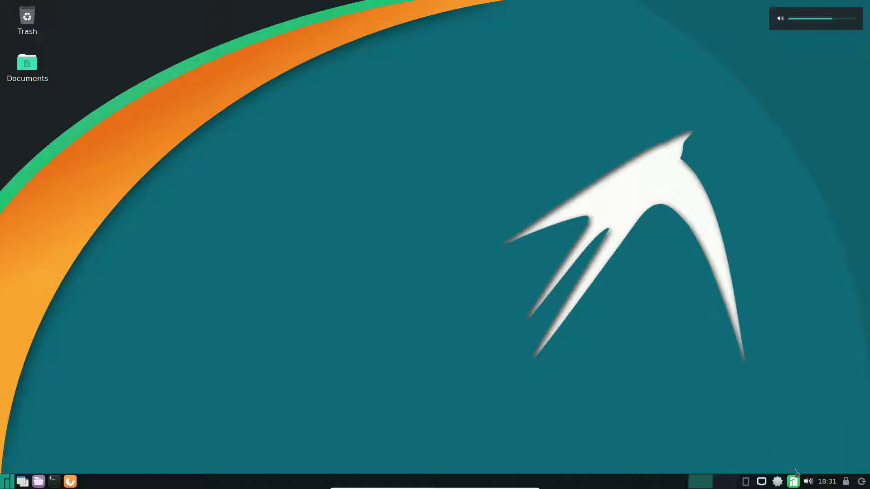
{"action": "left_click", "coordinate": [807, 484]}
{"action": "left_click", "coordinate": [808, 484]}
{"action": "right_click", "coordinate": [809, 484]}
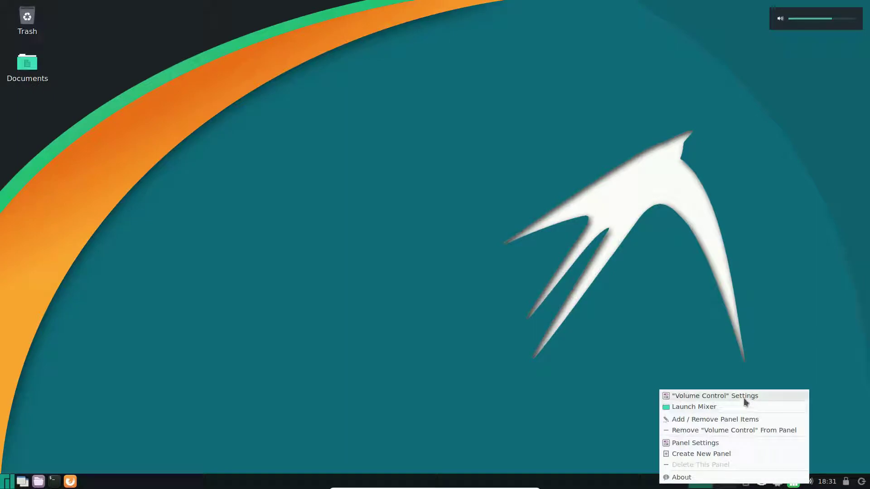
{"action": "left_click", "coordinate": [703, 407]}
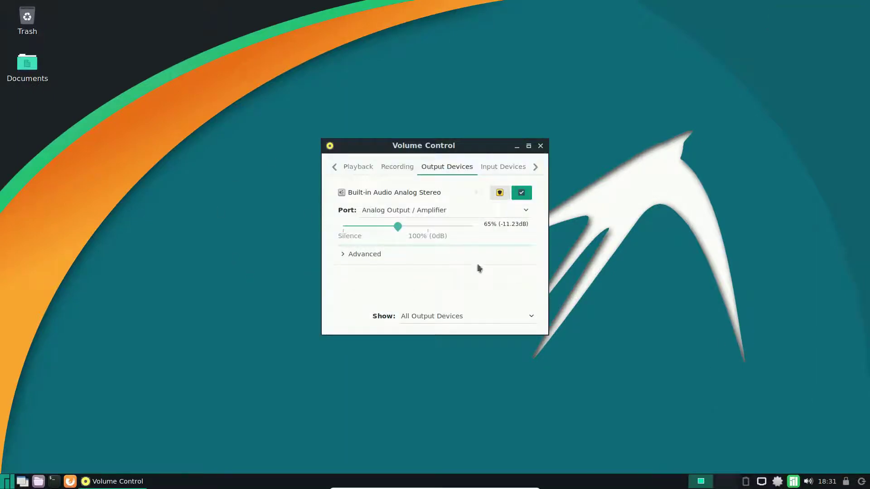
{"action": "left_click", "coordinate": [517, 171]}
{"action": "left_click", "coordinate": [376, 171]}
{"action": "left_click", "coordinate": [398, 168]}
{"action": "left_click", "coordinate": [540, 146]}
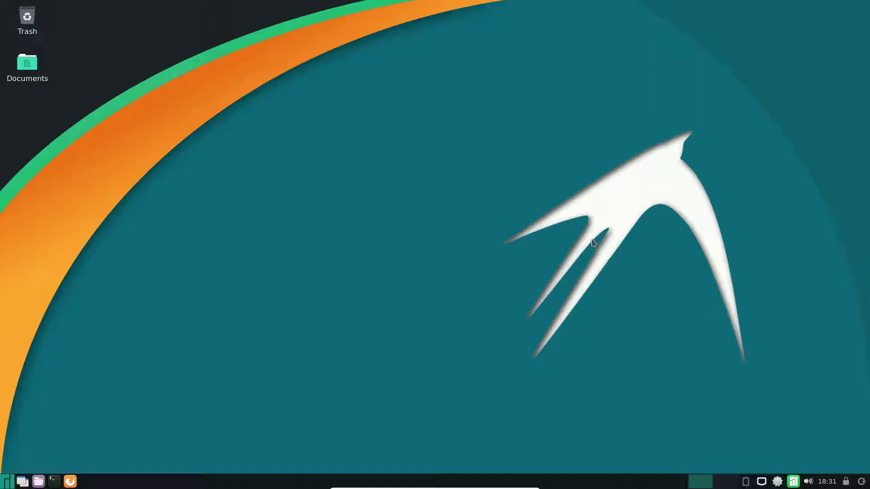
Review Manjaro Notifier's notification settings and close them unchanged.
{"action": "right_click", "coordinate": [793, 483]}
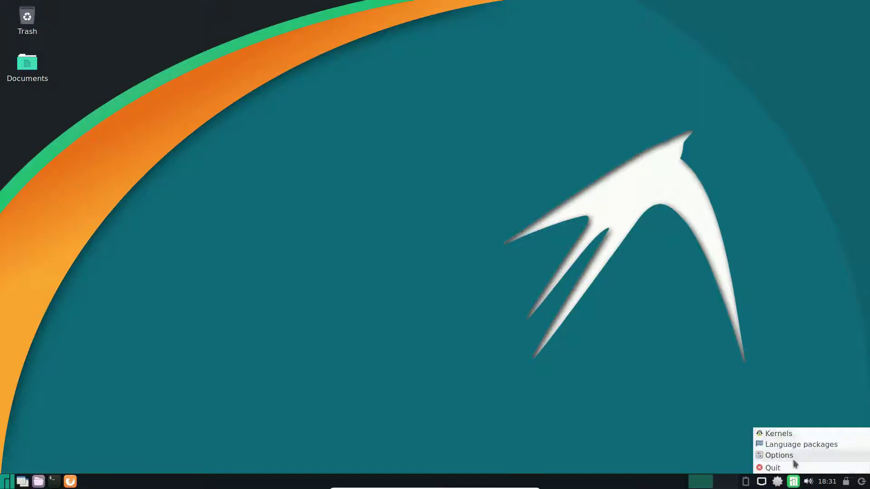
{"action": "left_click", "coordinate": [794, 460]}
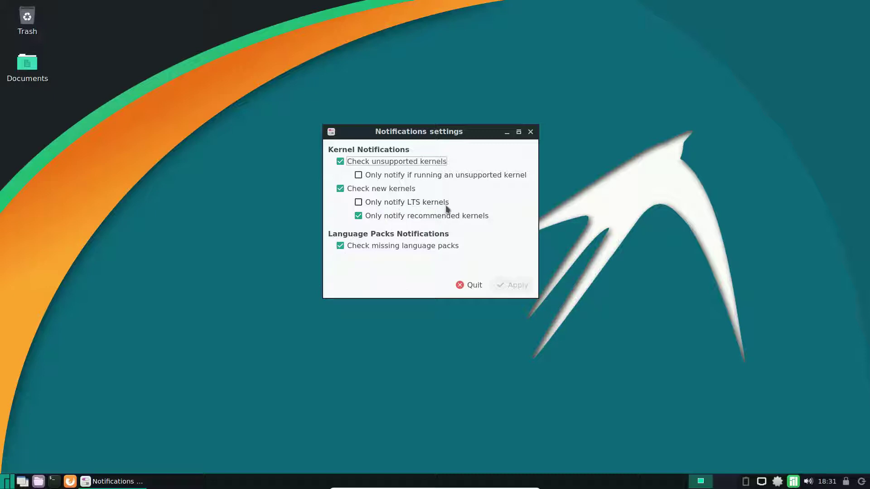
{"action": "left_click", "coordinate": [474, 285]}
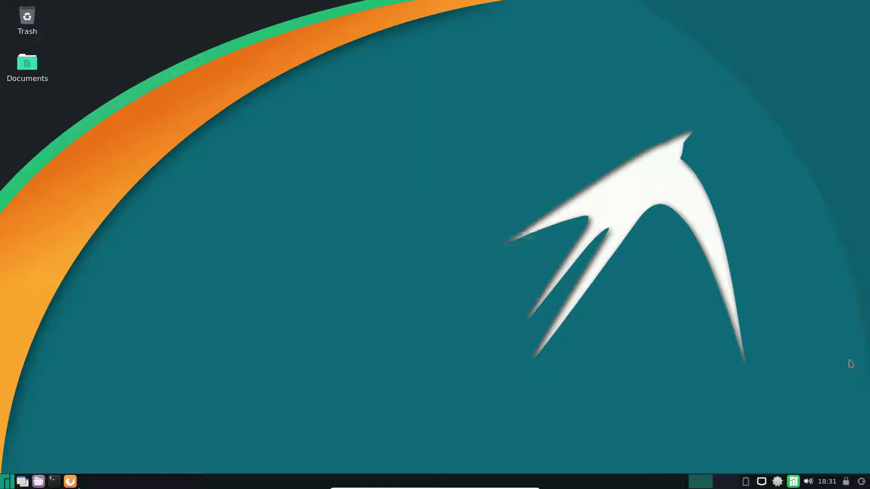
Launch the Package Manager from the update checker's tray menu.
{"action": "right_click", "coordinate": [779, 483]}
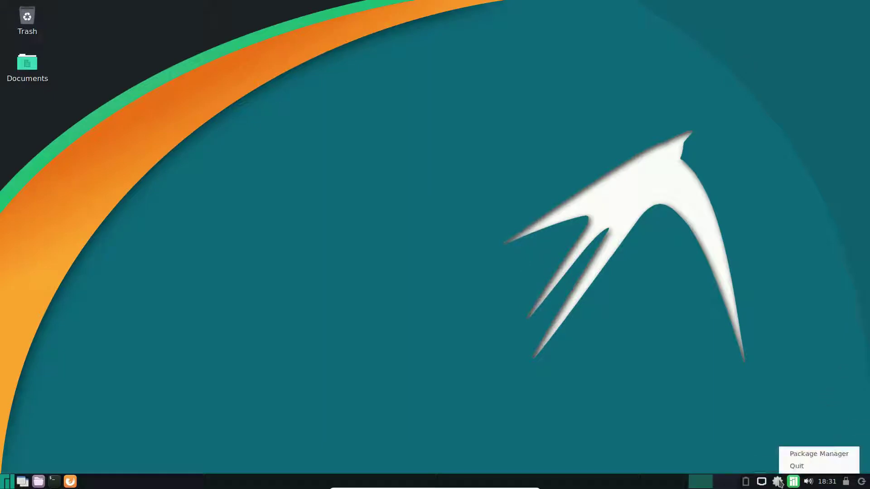
{"action": "left_click", "coordinate": [738, 392]}
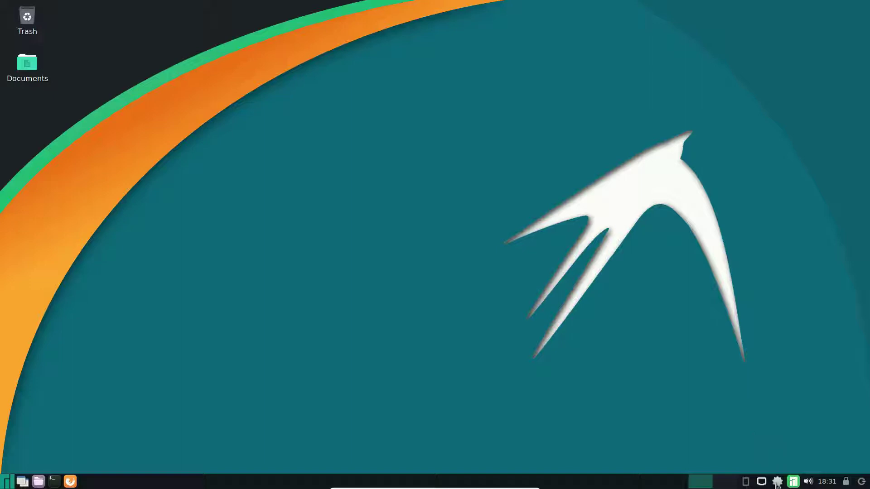
{"action": "right_click", "coordinate": [777, 484]}
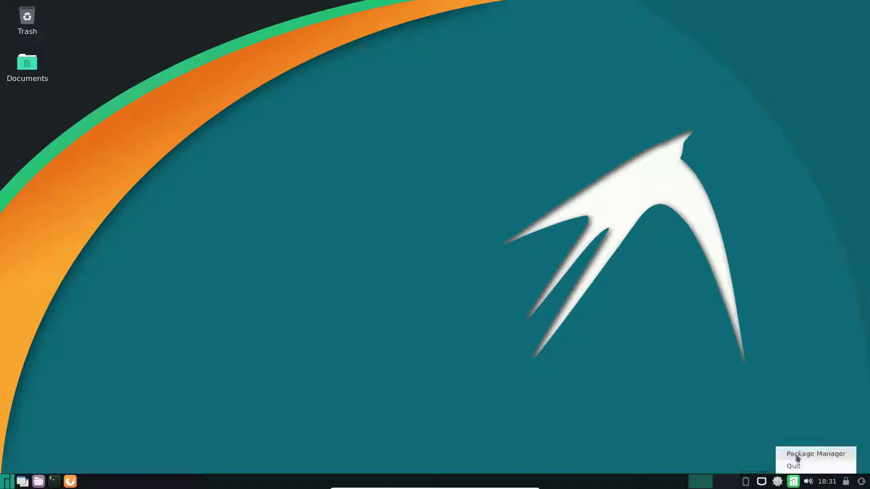
{"action": "left_click", "coordinate": [798, 456]}
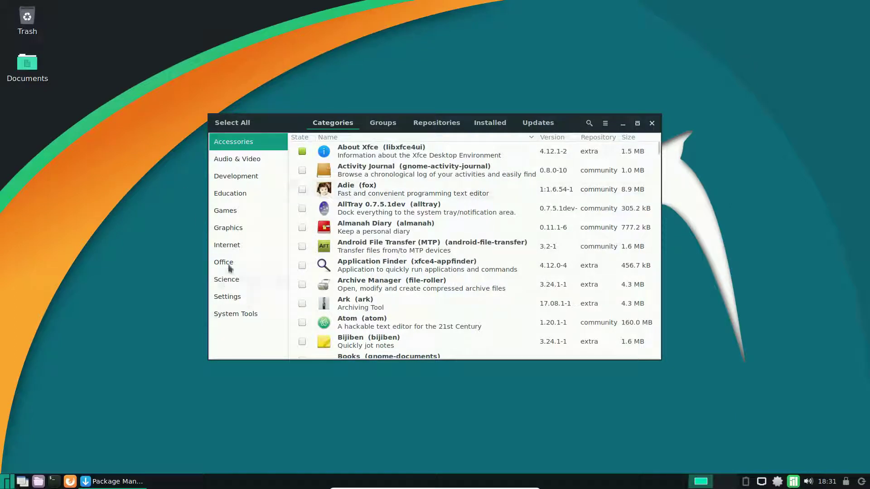
View Pamac's About information, then make the window taller.
{"action": "left_click", "coordinate": [606, 124]}
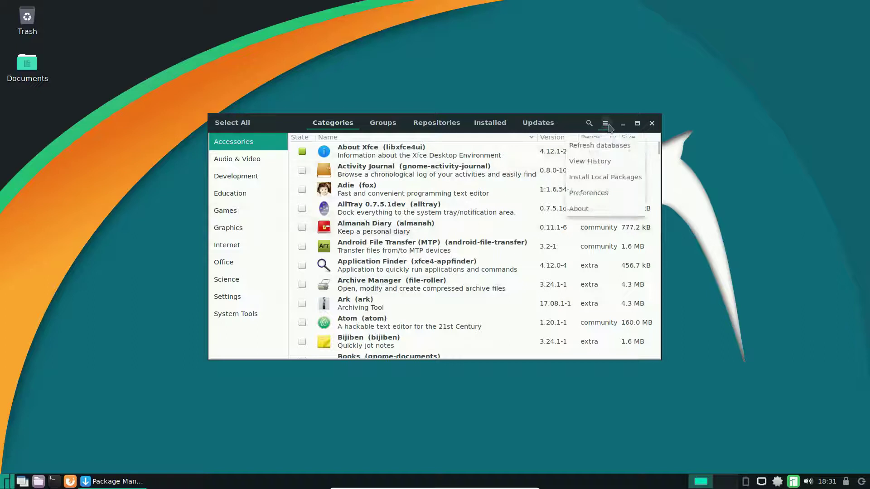
{"action": "left_click", "coordinate": [597, 207]}
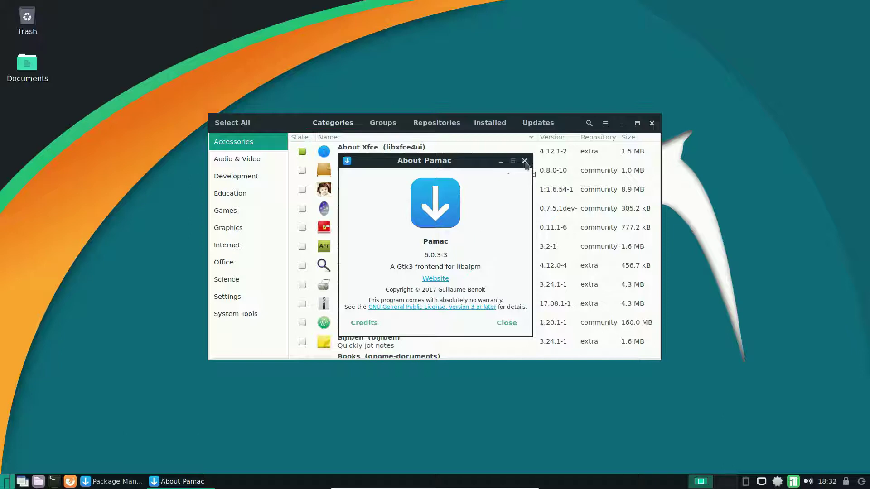
{"action": "left_click", "coordinate": [524, 162]}
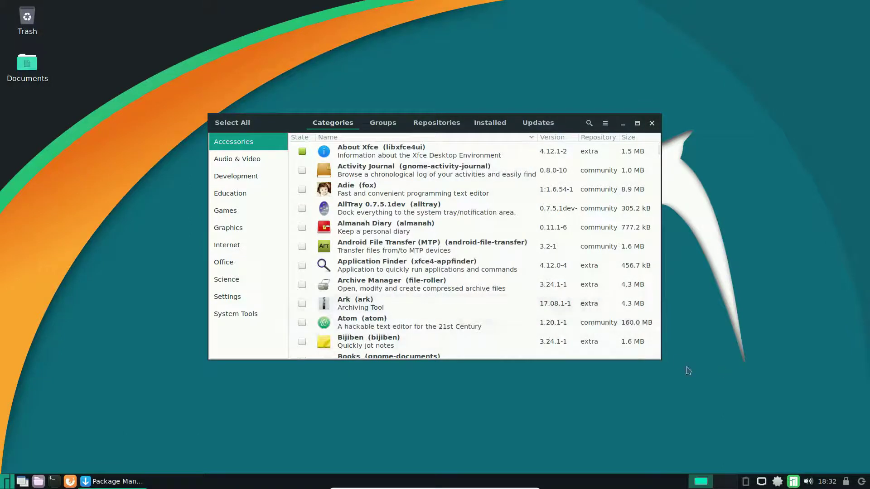
{"action": "left_click_drag", "start_coordinate": [522, 360], "coordinate": [522, 447]}
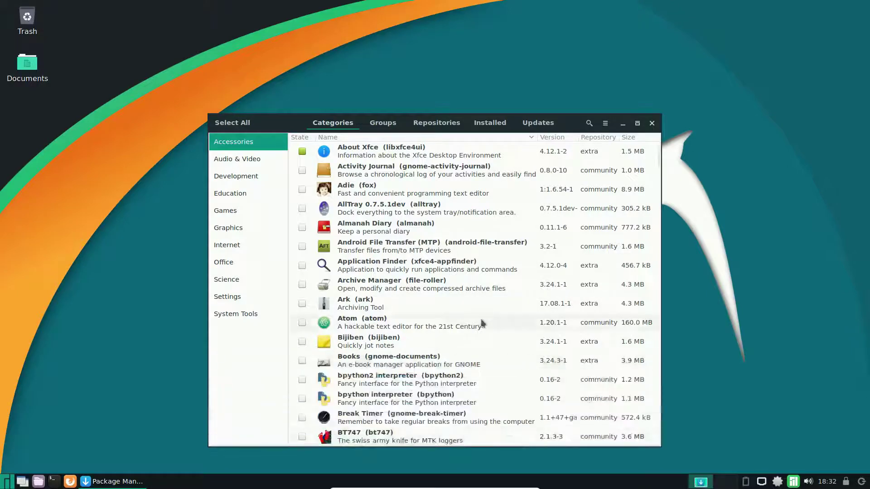
Browse the Audio & Video category and view the Ardour 5 package details.
{"action": "scroll", "coordinate": [483, 323], "scroll_direction": "down", "scroll_amount": 3}
{"action": "scroll", "coordinate": [346, 296], "scroll_direction": "up", "scroll_amount": 5}
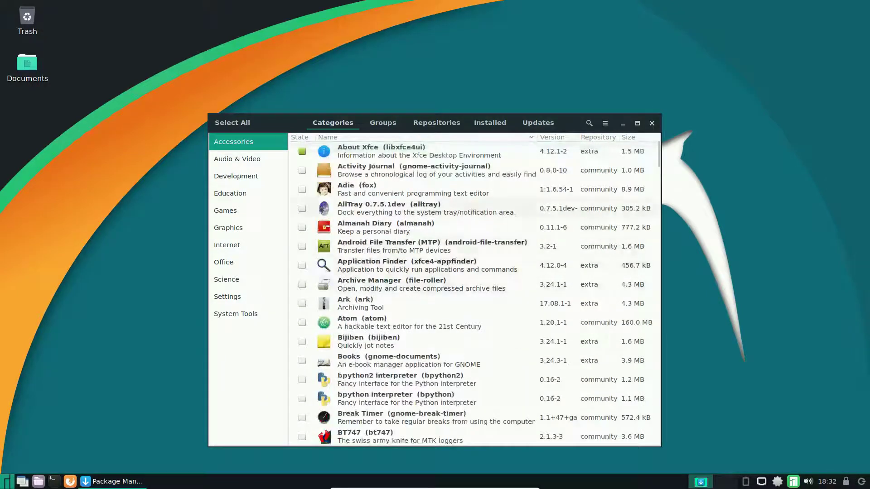
{"action": "left_click", "coordinate": [254, 159]}
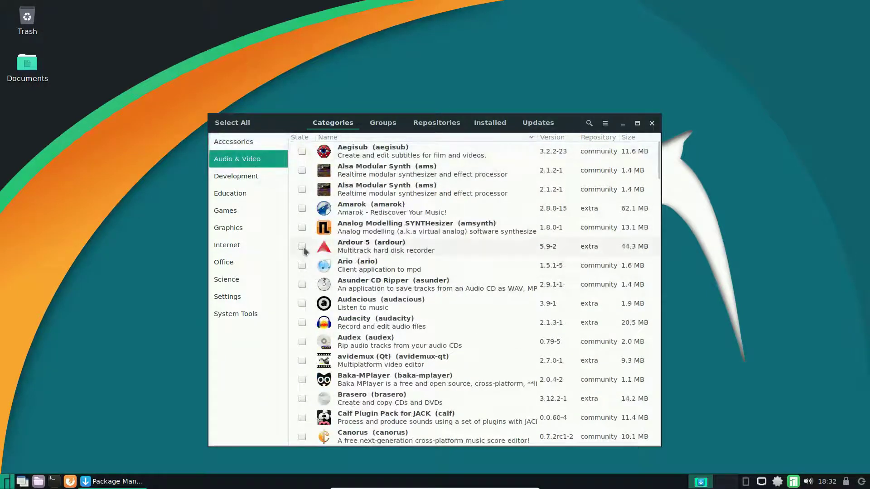
{"action": "left_click", "coordinate": [362, 250]}
{"action": "double_click", "coordinate": [362, 249]}
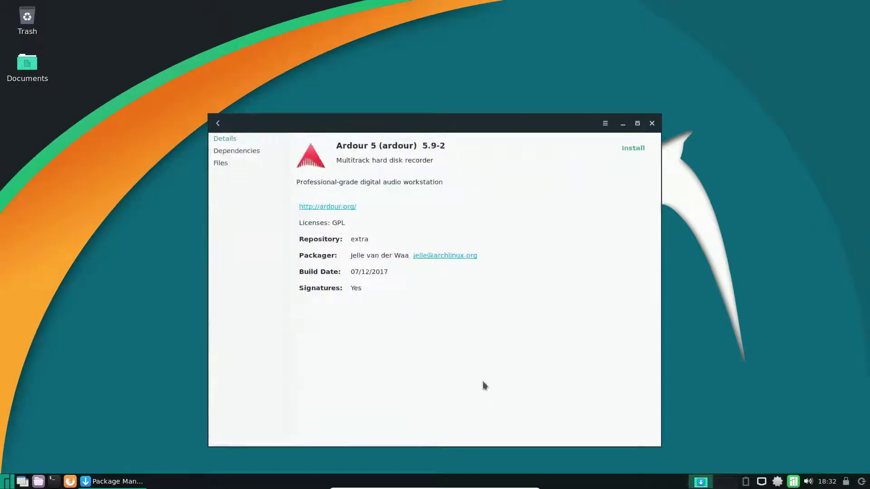
{"action": "left_click", "coordinate": [217, 123]}
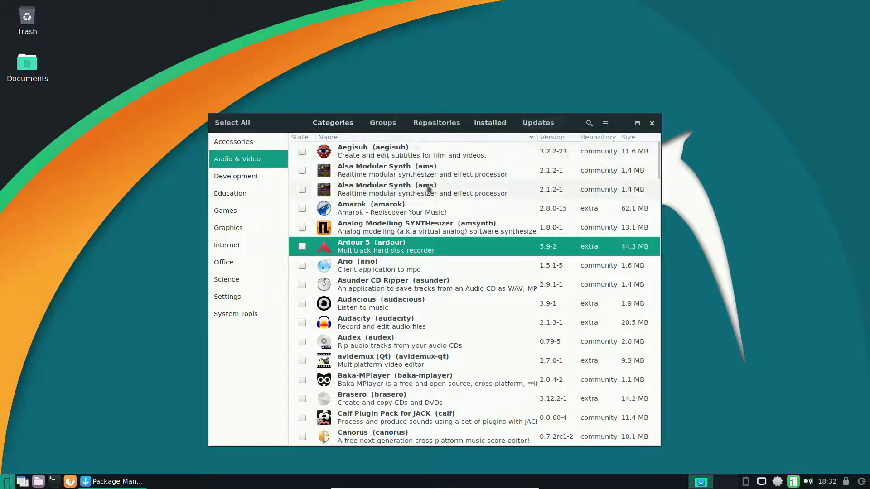
Browse packages by group and then by repository.
{"action": "left_click", "coordinate": [389, 128]}
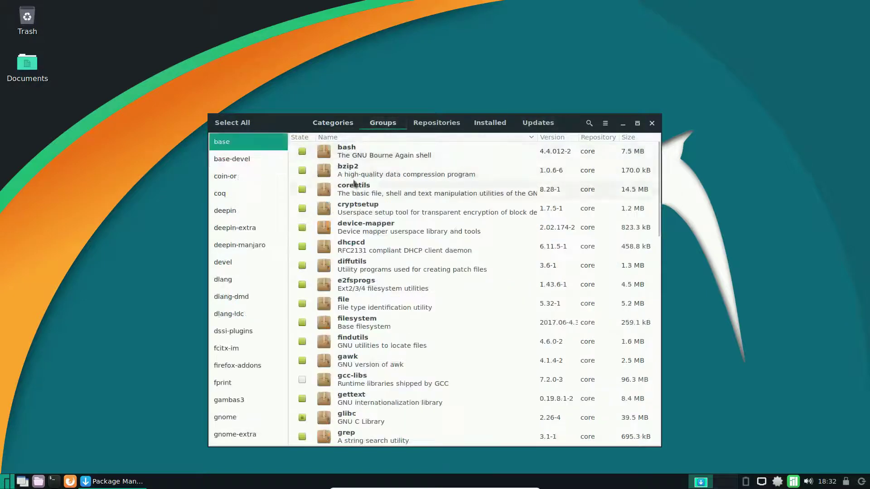
{"action": "left_click", "coordinate": [445, 123]}
{"action": "scroll", "coordinate": [533, 303], "scroll_direction": "down", "scroll_amount": 2}
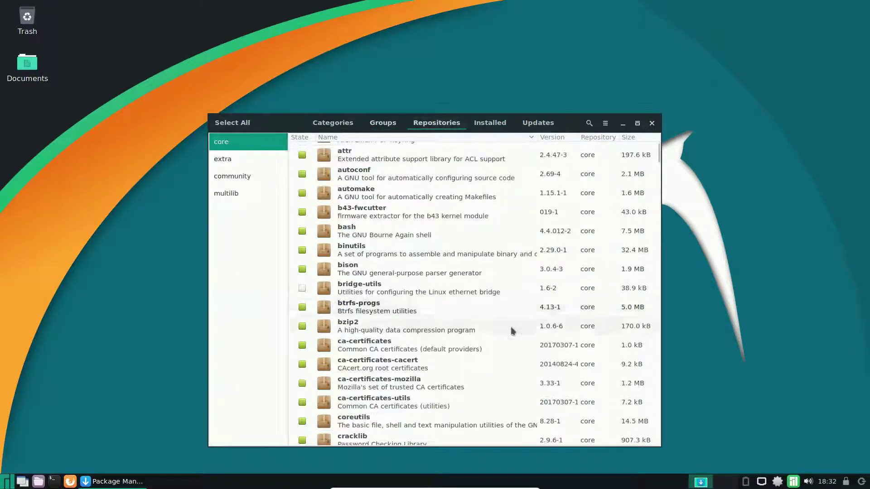
{"action": "scroll", "coordinate": [528, 334], "scroll_direction": "up", "scroll_amount": 2}
{"action": "scroll", "coordinate": [521, 322], "scroll_direction": "down", "scroll_amount": 12}
{"action": "scroll", "coordinate": [520, 319], "scroll_direction": "down", "scroll_amount": 10}
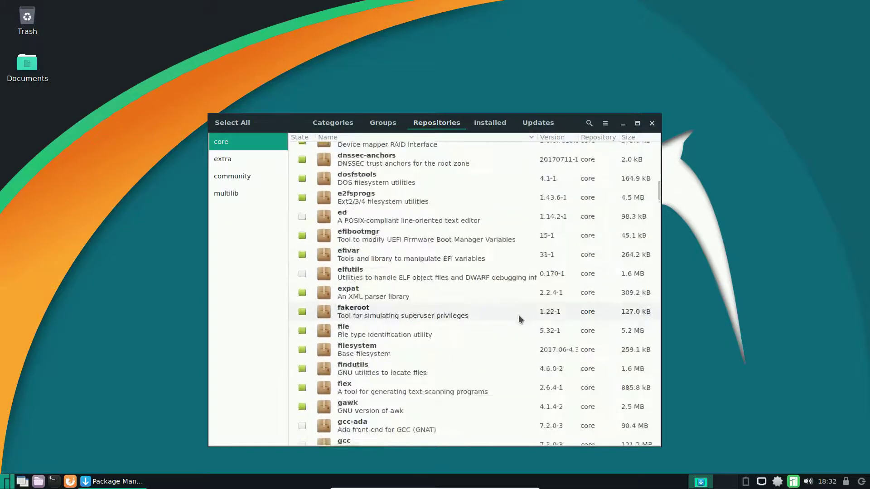
{"action": "scroll", "coordinate": [520, 319], "scroll_direction": "down", "scroll_amount": 2}
{"action": "scroll", "coordinate": [521, 319], "scroll_direction": "up", "scroll_amount": 5}
{"action": "scroll", "coordinate": [521, 319], "scroll_direction": "up", "scroll_amount": 12}
Check installed packages, confirm no updates are pending, and unlock Preferences with the account password.
{"action": "left_click", "coordinate": [490, 123]}
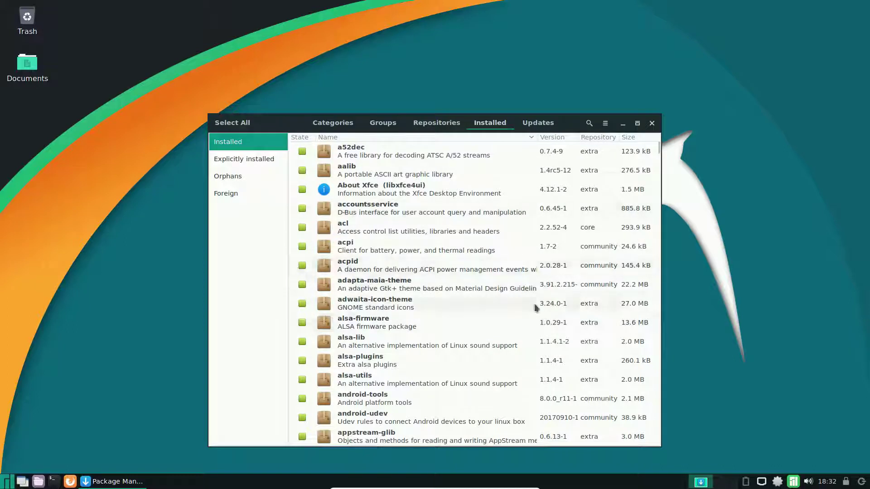
{"action": "left_click", "coordinate": [538, 123]}
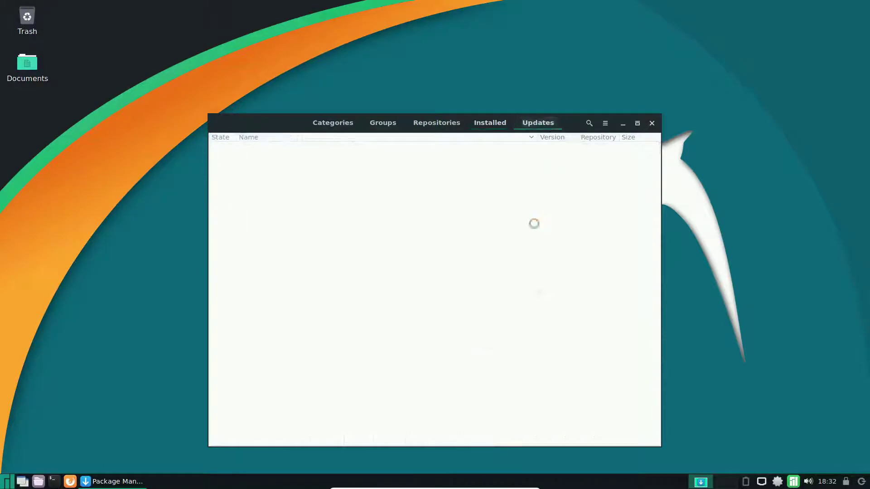
{"action": "left_click", "coordinate": [606, 124]}
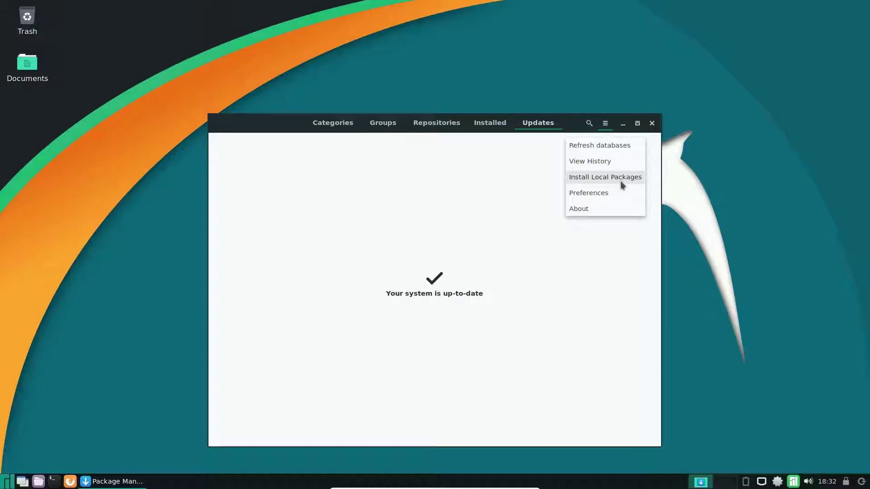
{"action": "left_click", "coordinate": [599, 198]}
{"action": "key", "text": "Return"}
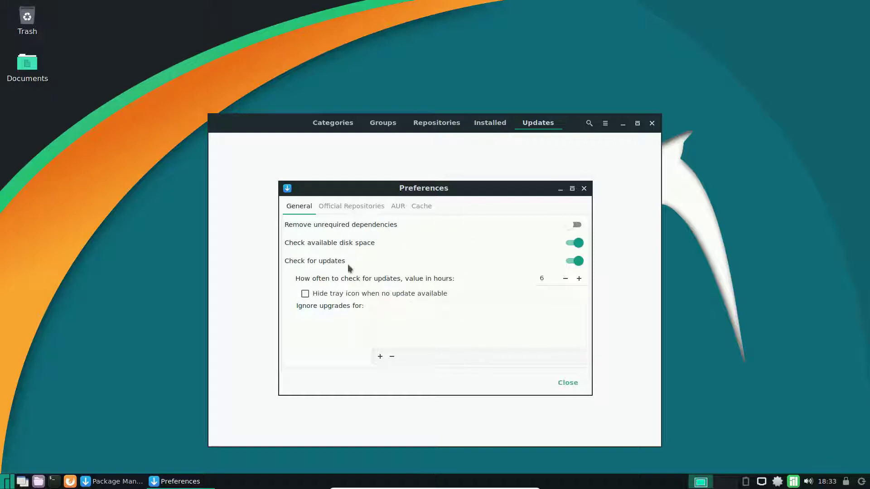
Review the Official Repositories settings and enable AUR support.
{"action": "left_click", "coordinate": [342, 208]}
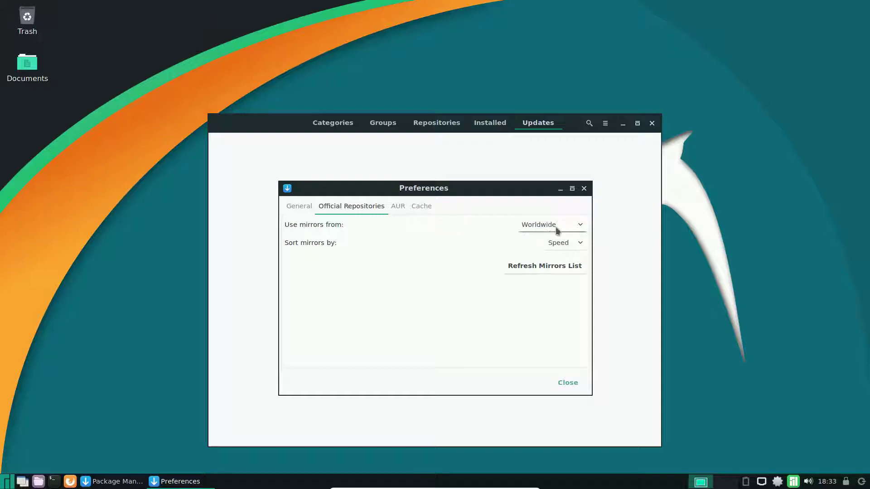
{"action": "left_click", "coordinate": [398, 207]}
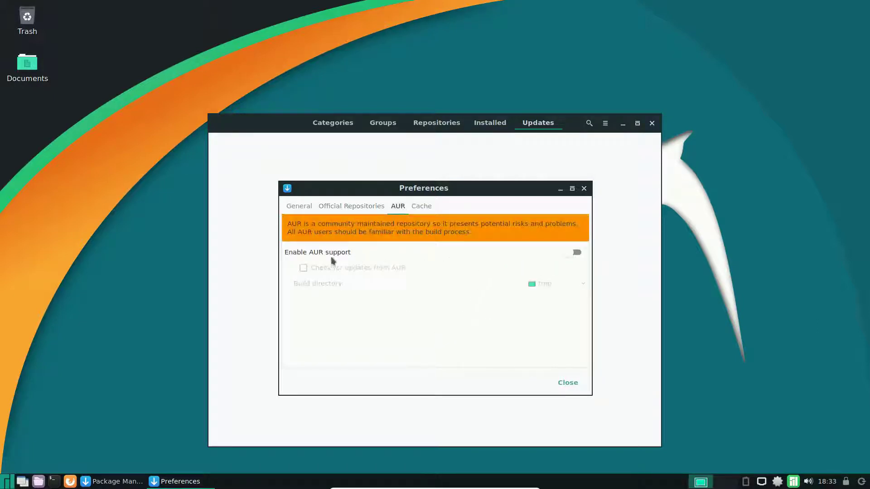
{"action": "left_click", "coordinate": [572, 257]}
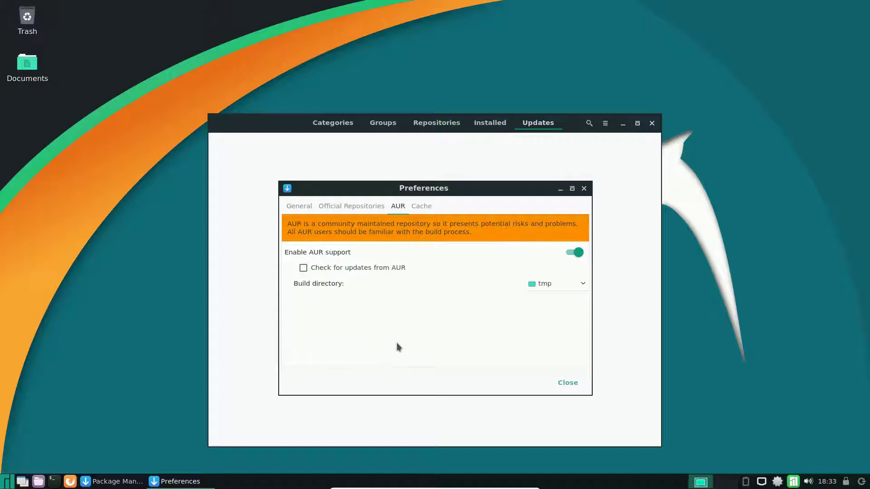
Check the Cache settings, then close Preferences and the package manager.
{"action": "left_click", "coordinate": [421, 207]}
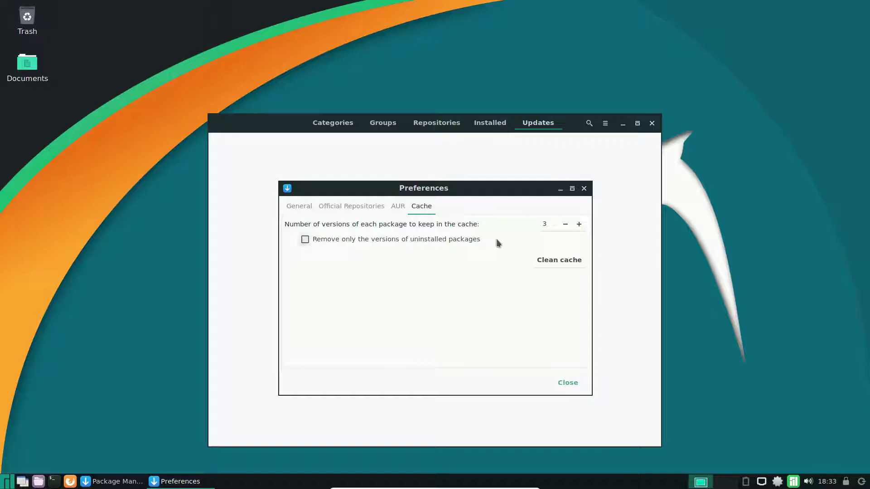
{"action": "left_click", "coordinate": [565, 382]}
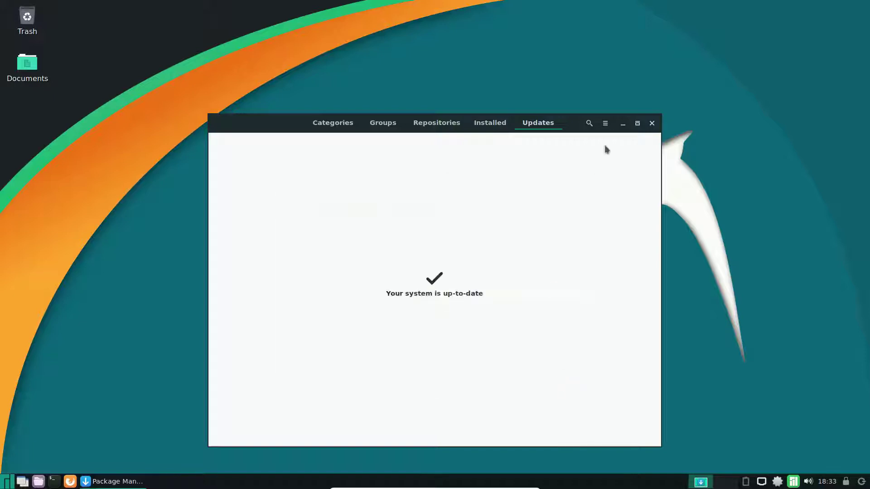
{"action": "left_click", "coordinate": [652, 123]}
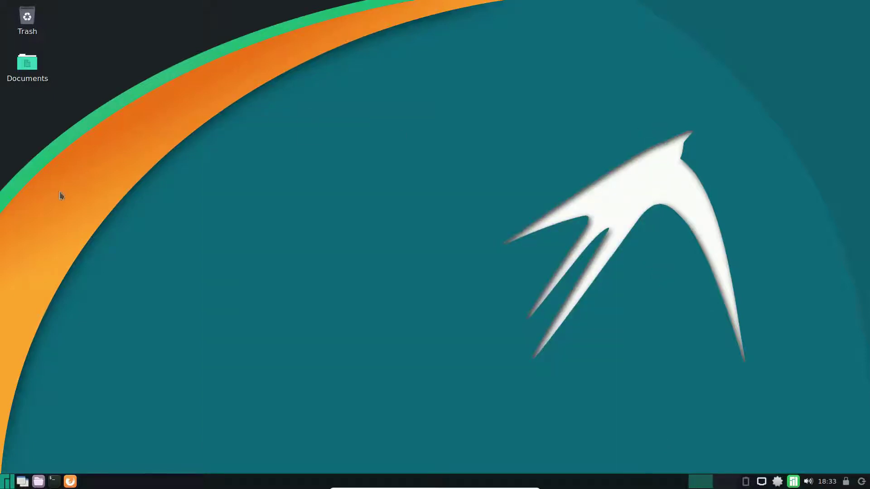
{"action": "double_click", "coordinate": [38, 75]}
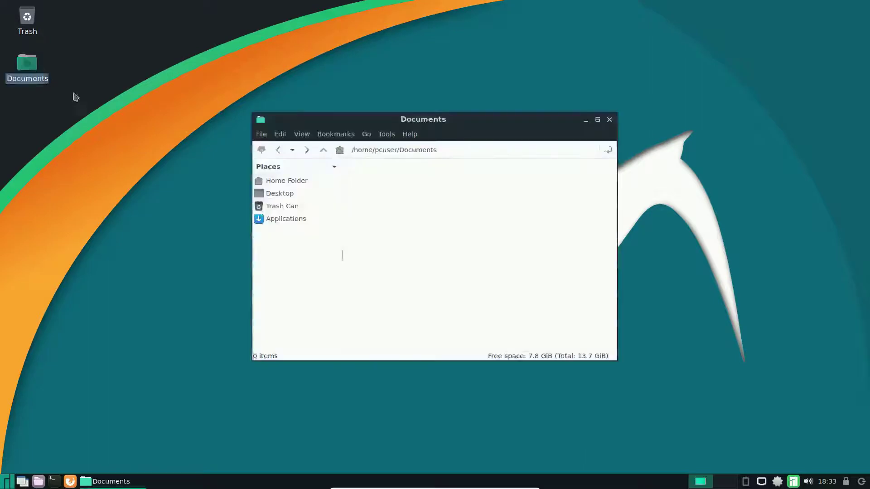
{"action": "left_click", "coordinate": [340, 150]}
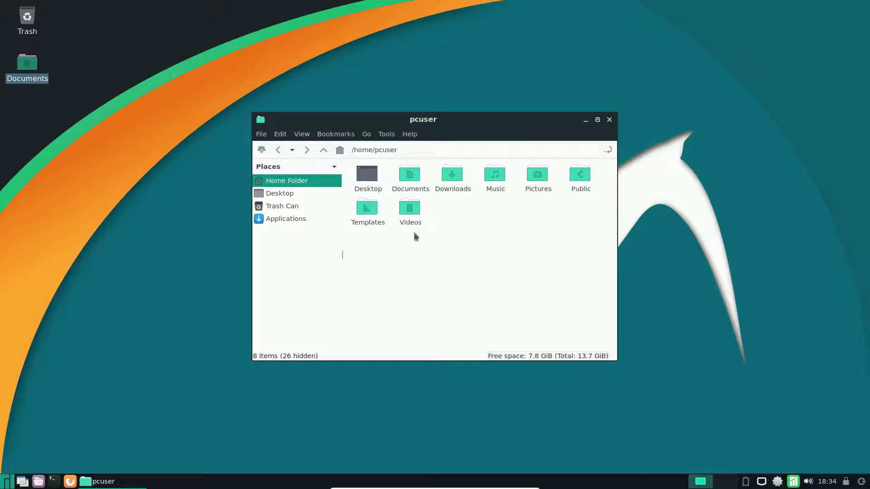
{"action": "left_click", "coordinate": [409, 134]}
{"action": "left_click", "coordinate": [420, 146]}
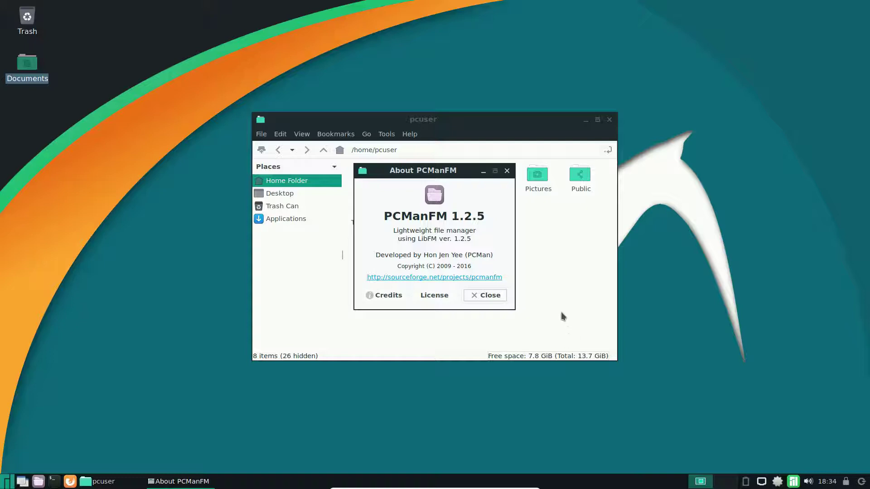
{"action": "left_click", "coordinate": [507, 171]}
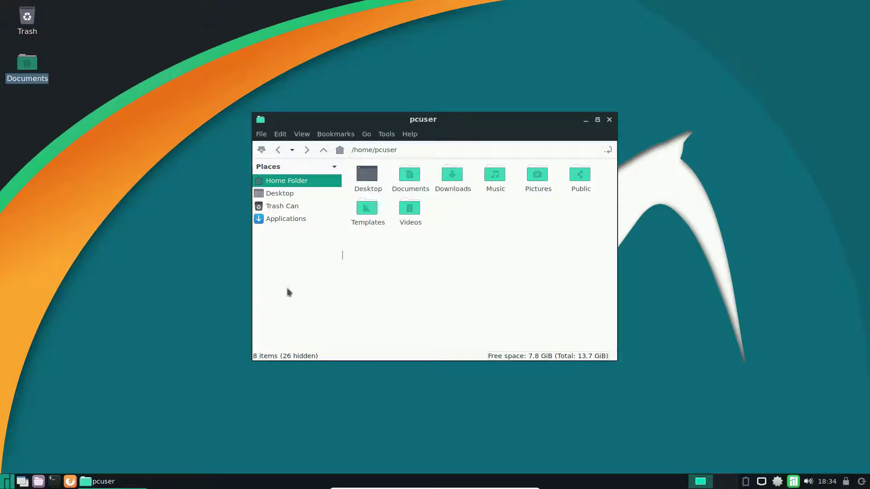
{"action": "left_click", "coordinate": [396, 135]}
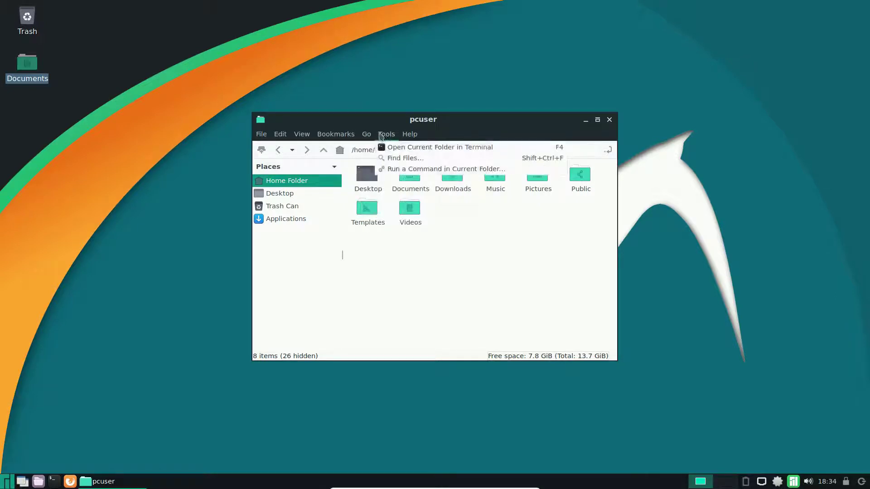
{"action": "mouse_move", "coordinate": [269, 137]}
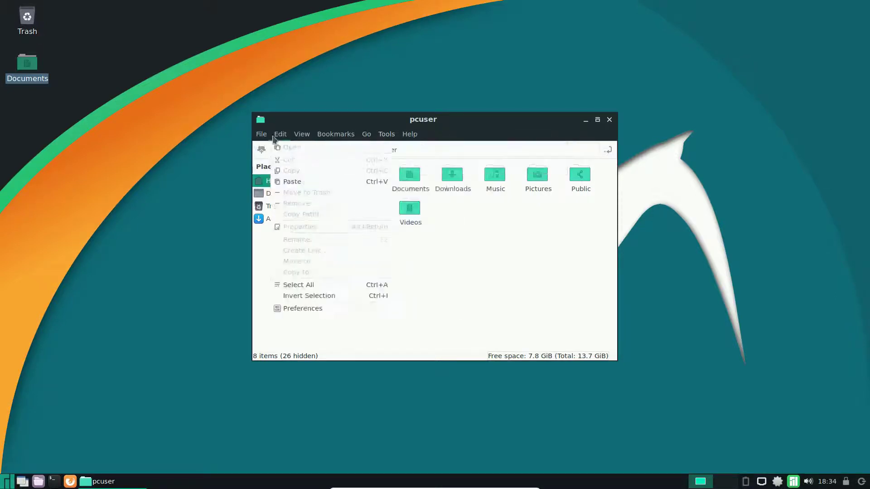
{"action": "left_click", "coordinate": [611, 119]}
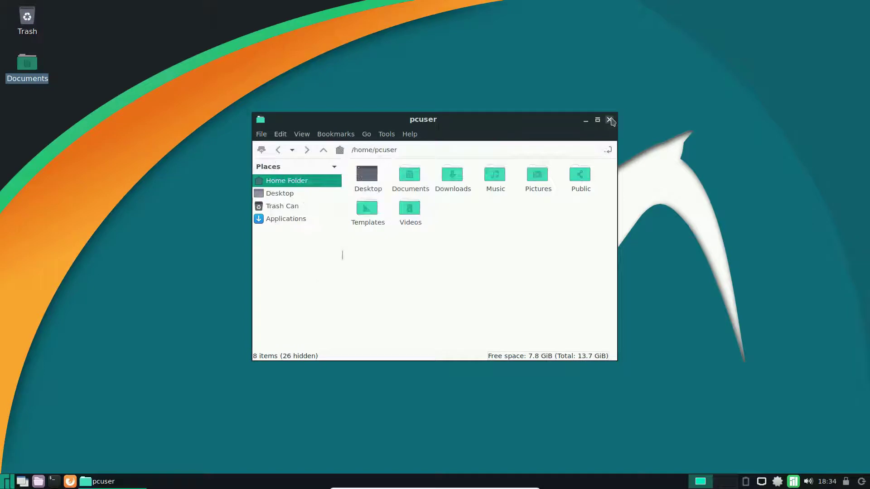
{"action": "left_click", "coordinate": [610, 119]}
{"action": "double_click", "coordinate": [36, 34]}
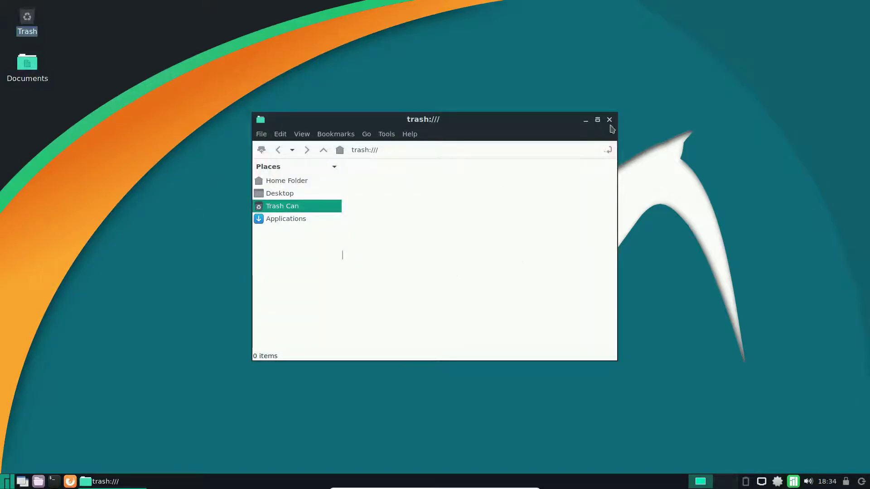
{"action": "left_click", "coordinate": [609, 120]}
{"action": "left_click", "coordinate": [168, 323]}
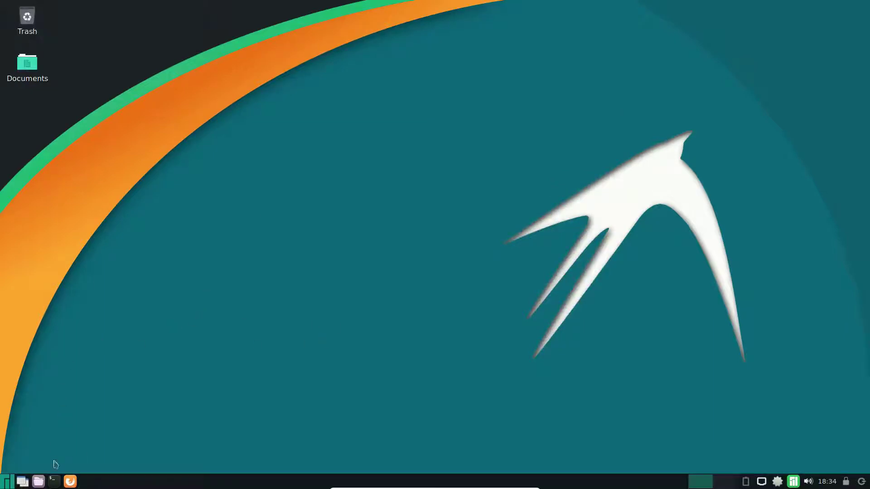
Open Panel Preferences from the taskbar, view the Appearance, Panel Applets and Advanced tabs, then close.
{"action": "right_click", "coordinate": [128, 482]}
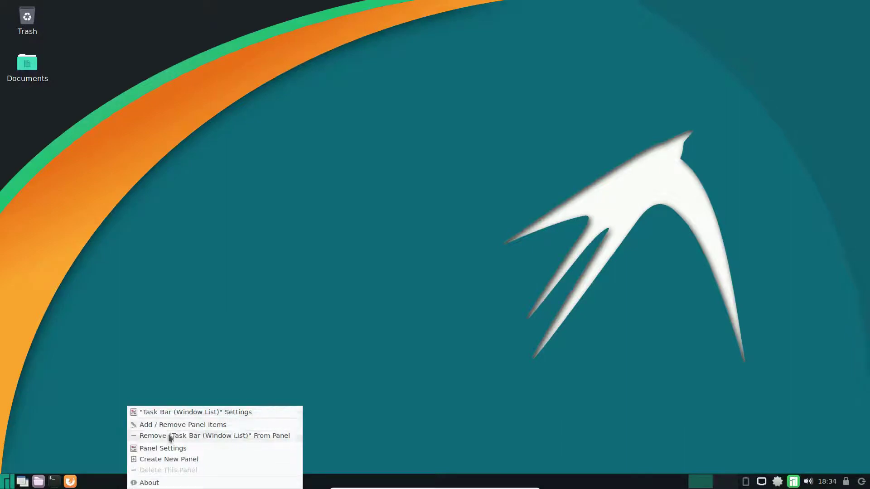
{"action": "left_click", "coordinate": [181, 449]}
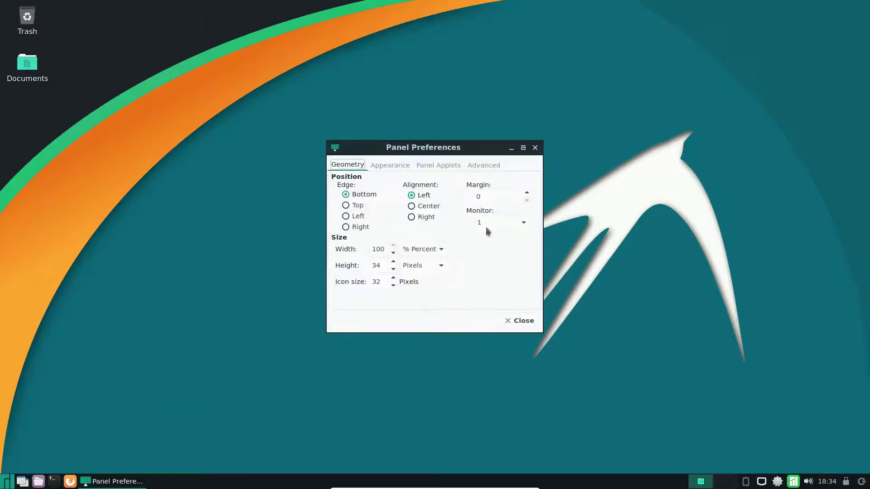
{"action": "left_click", "coordinate": [390, 165]}
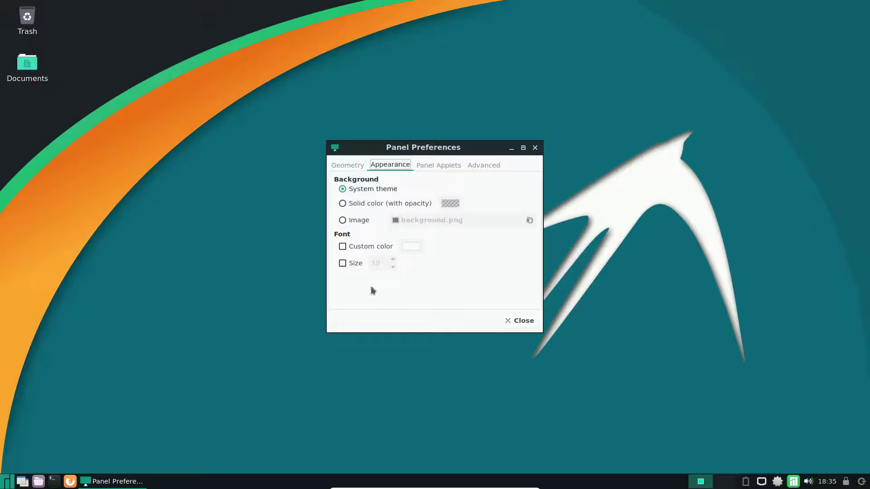
{"action": "left_click", "coordinate": [440, 166]}
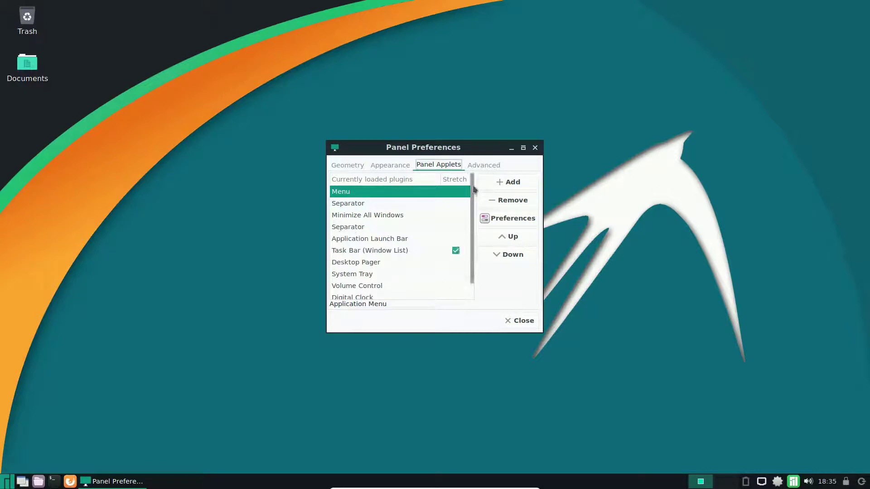
{"action": "scroll", "coordinate": [474, 182], "scroll_direction": "down", "scroll_amount": 1}
{"action": "scroll", "coordinate": [476, 174], "scroll_direction": "up", "scroll_amount": 1}
{"action": "left_click", "coordinate": [481, 166]}
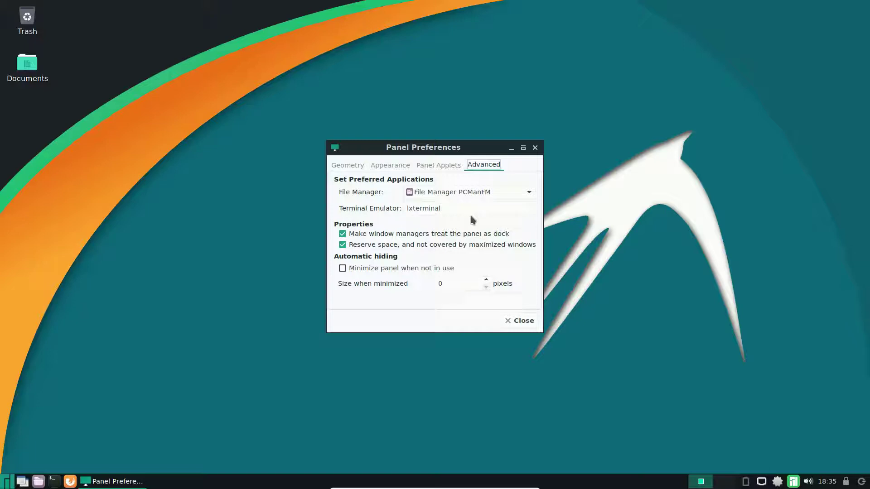
{"action": "left_click", "coordinate": [535, 149]}
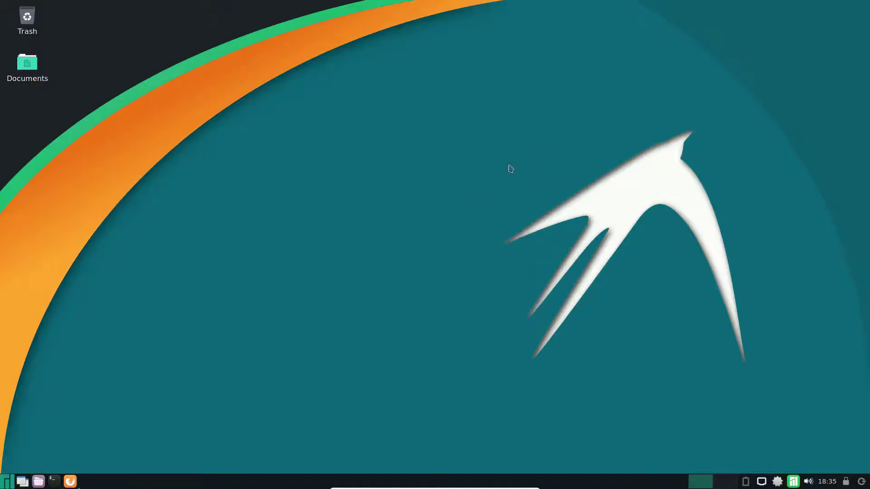
{"action": "left_click", "coordinate": [54, 481]}
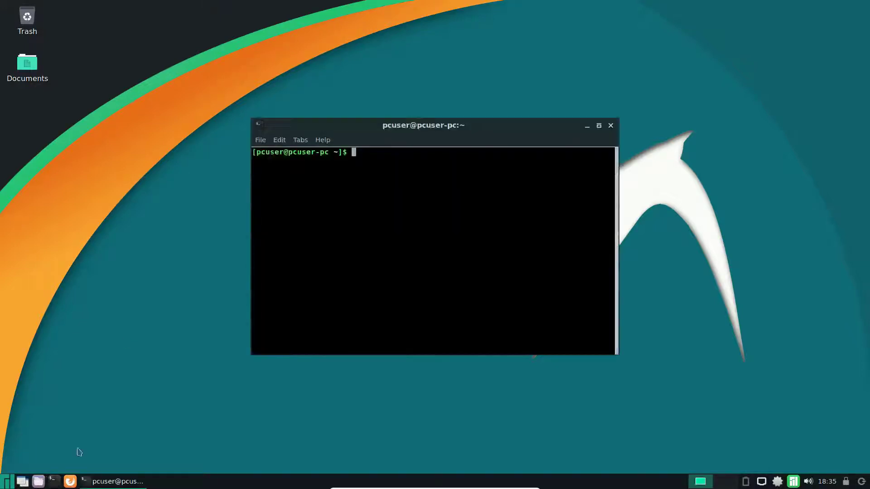
{"action": "type", "text": "uname -a"}
{"action": "key", "text": "Return"}
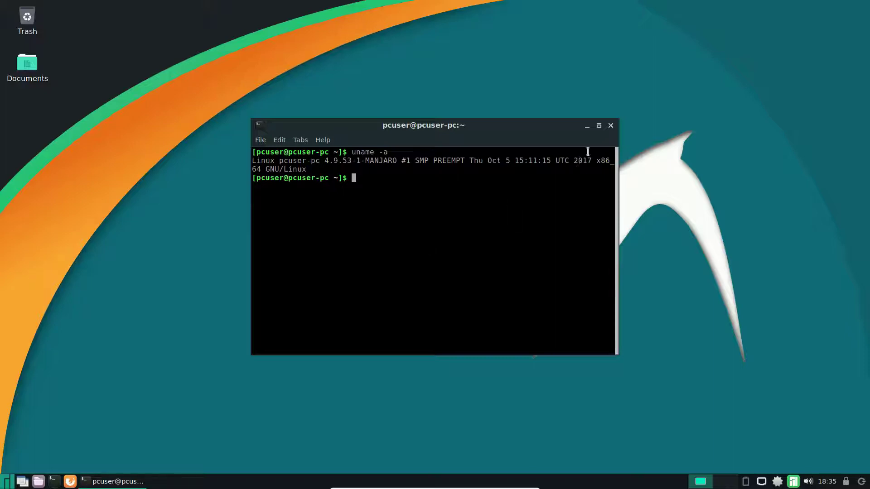
{"action": "left_click", "coordinate": [611, 126]}
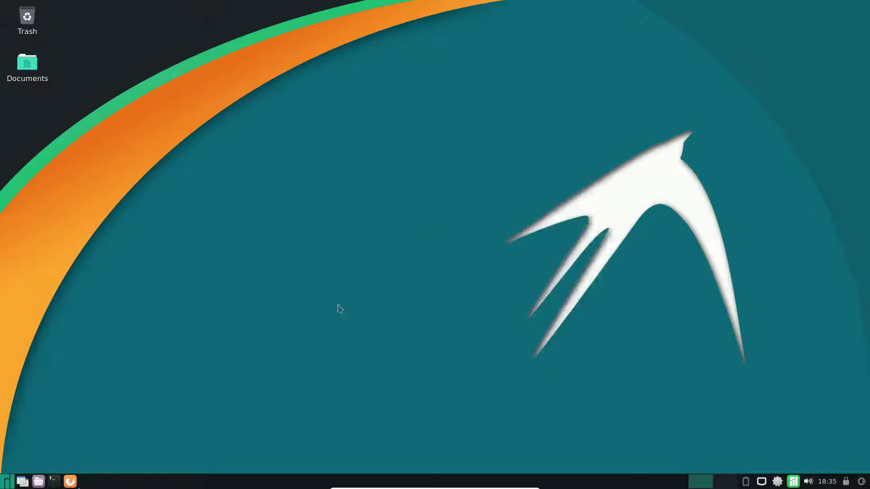
{"action": "left_click", "coordinate": [38, 482]}
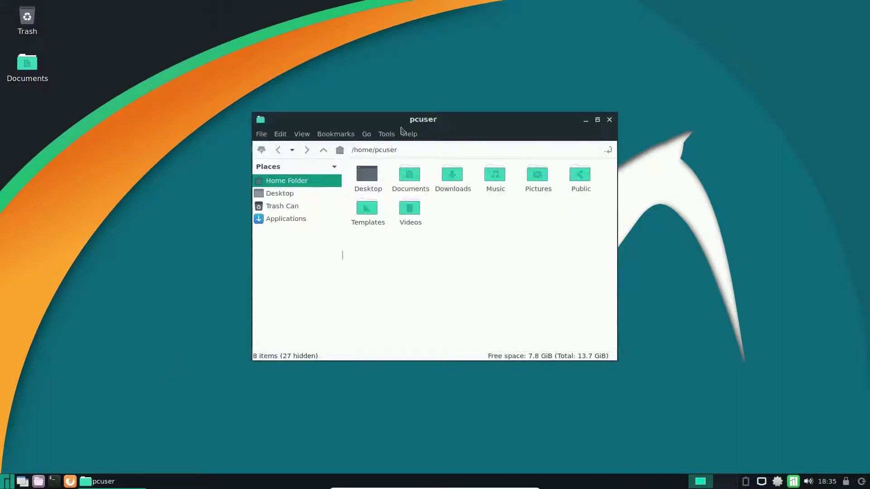
{"action": "left_click", "coordinate": [410, 135]}
{"action": "left_click", "coordinate": [426, 147]}
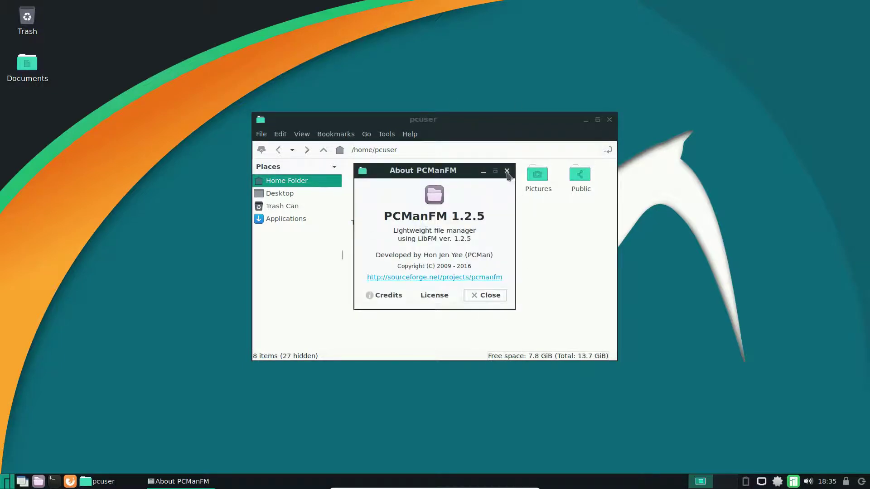
{"action": "left_click", "coordinate": [507, 172]}
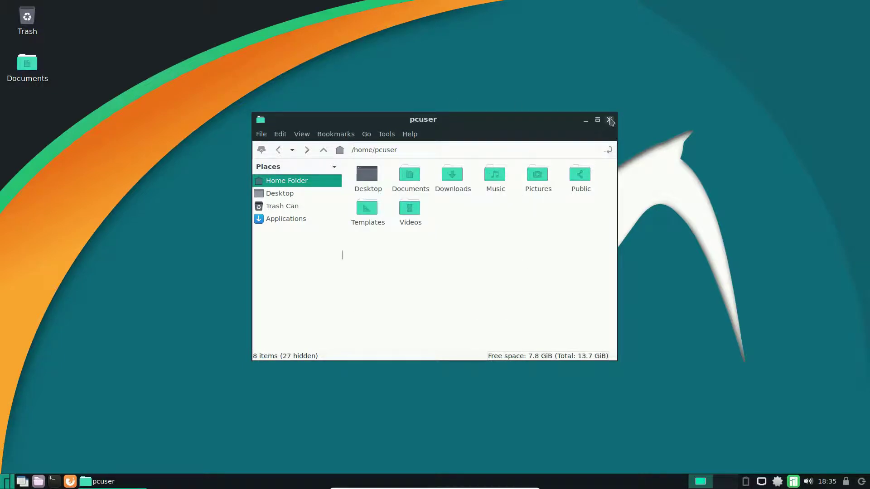
{"action": "left_click", "coordinate": [609, 119]}
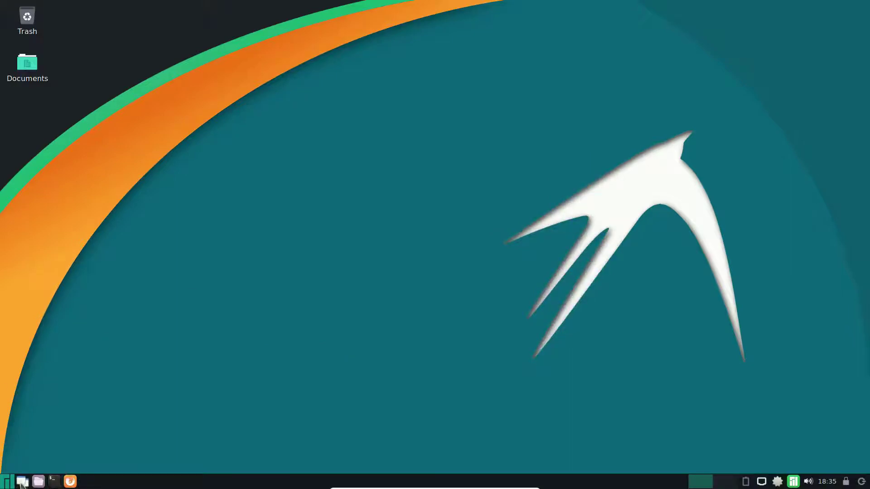
{"action": "left_click", "coordinate": [4, 484]}
{"action": "left_click", "coordinate": [322, 195]}
{"action": "right_click", "coordinate": [6, 481]}
{"action": "left_click", "coordinate": [190, 244]}
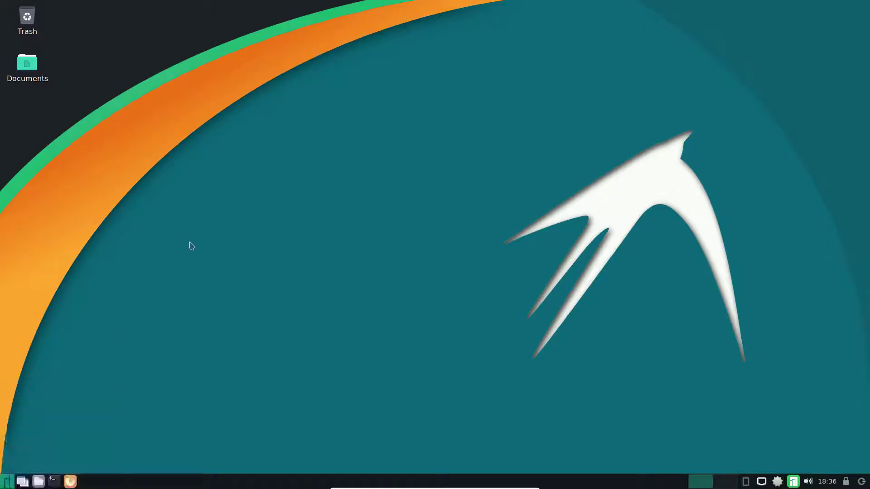
{"action": "left_click", "coordinate": [8, 482]}
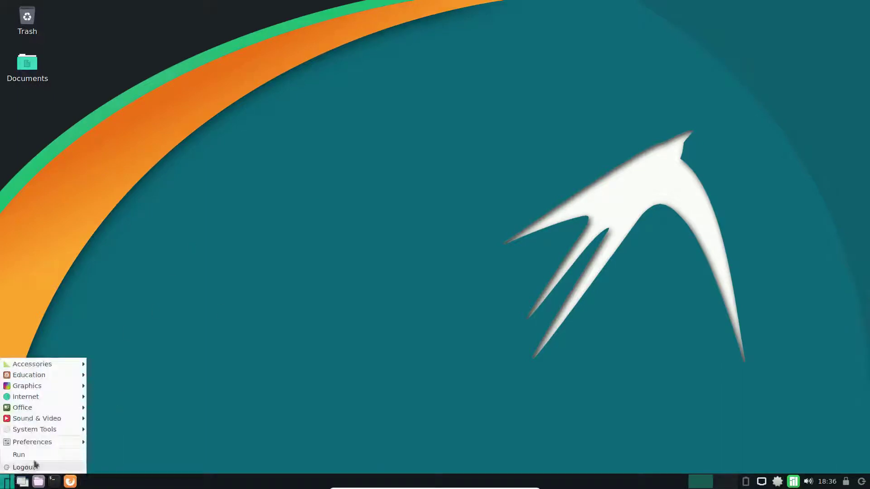
{"action": "mouse_move", "coordinate": [46, 442]}
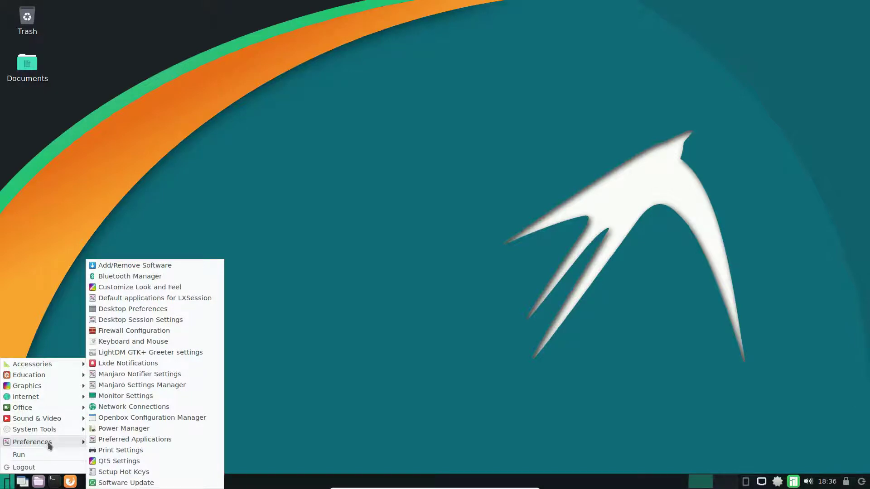
{"action": "mouse_move", "coordinate": [58, 365]}
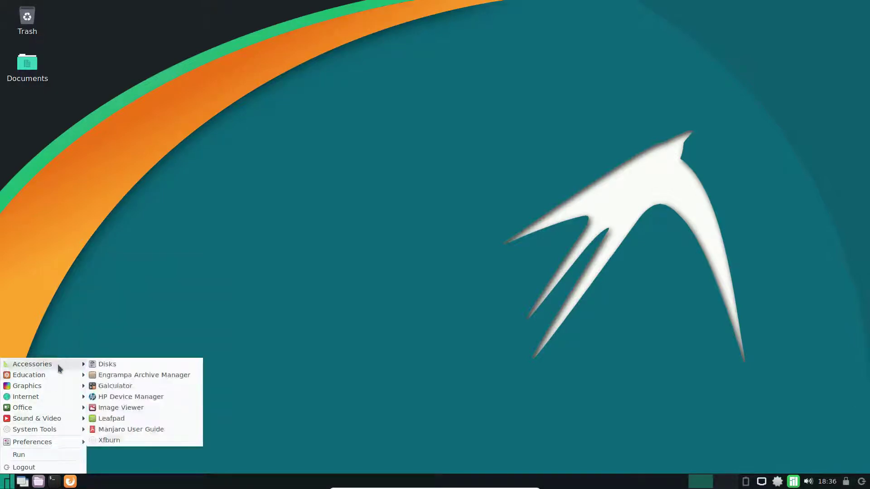
{"action": "left_click", "coordinate": [98, 364]}
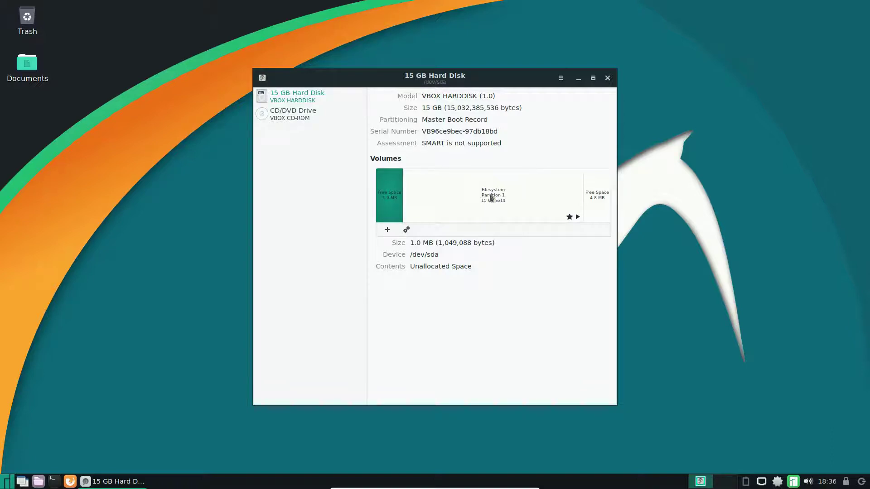
{"action": "left_click", "coordinate": [607, 78]}
{"action": "left_click", "coordinate": [7, 481]}
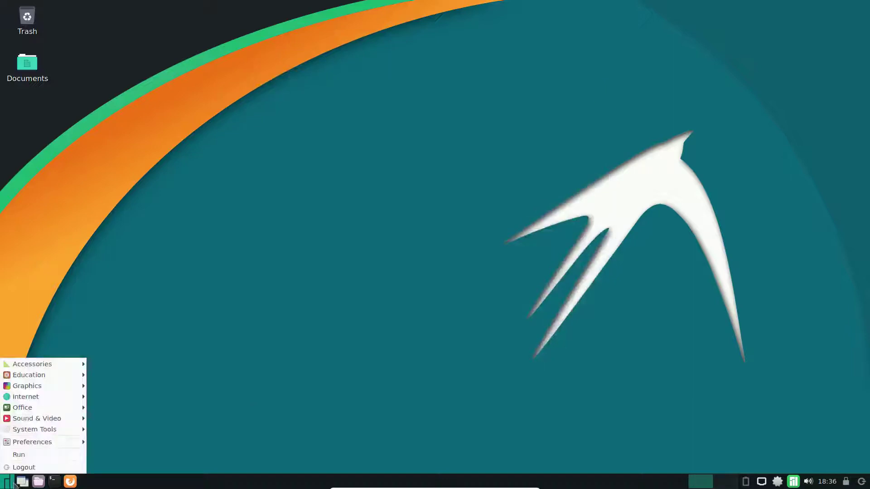
{"action": "mouse_move", "coordinate": [61, 366]}
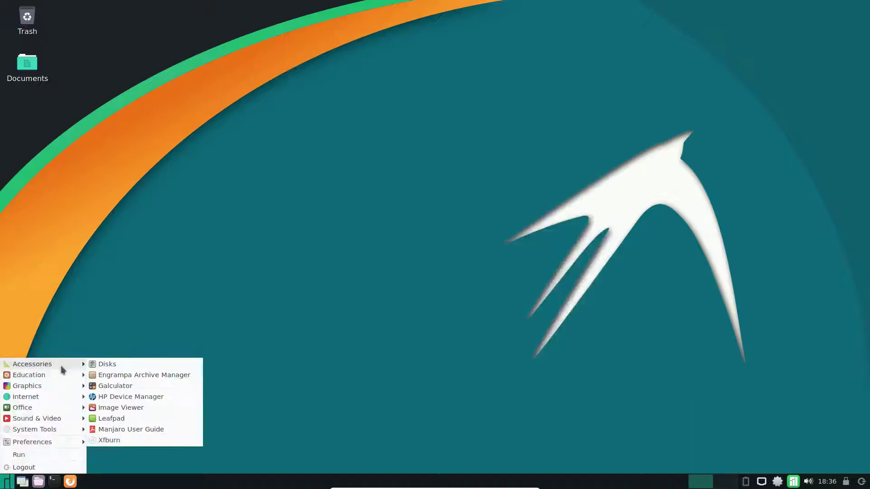
{"action": "left_click", "coordinate": [175, 377]}
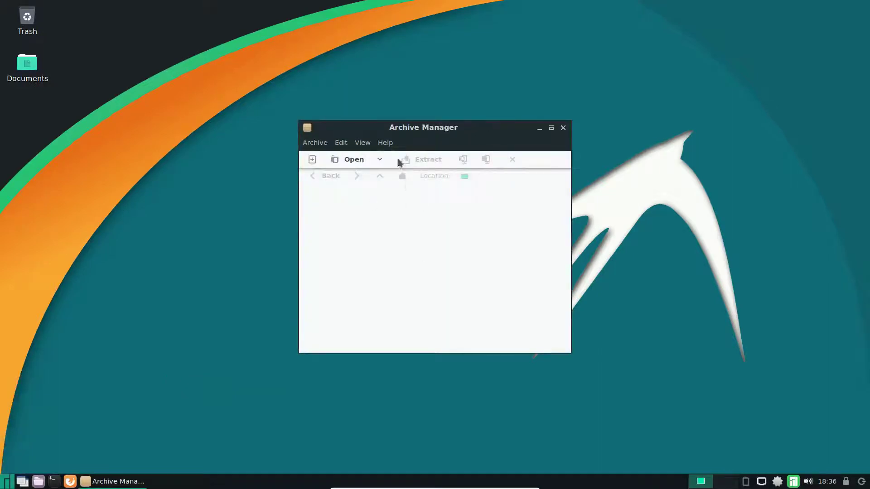
{"action": "left_click", "coordinate": [387, 143]}
{"action": "left_click", "coordinate": [394, 158]}
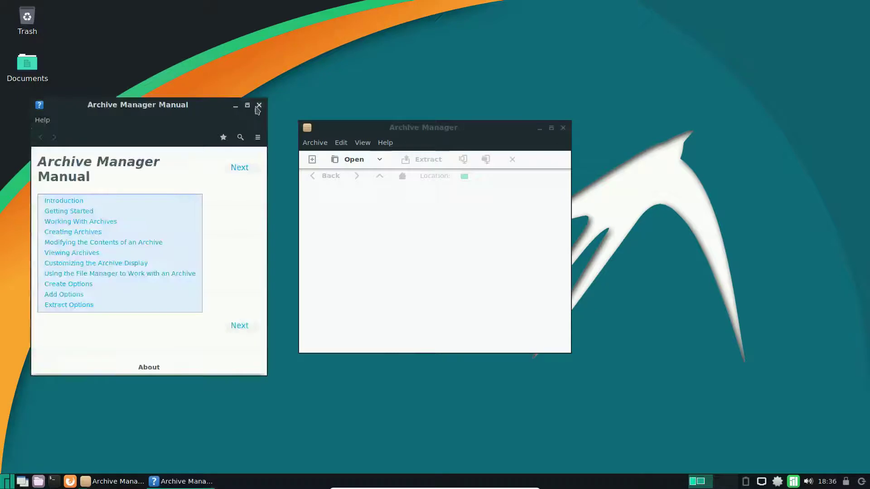
{"action": "left_click", "coordinate": [259, 106]}
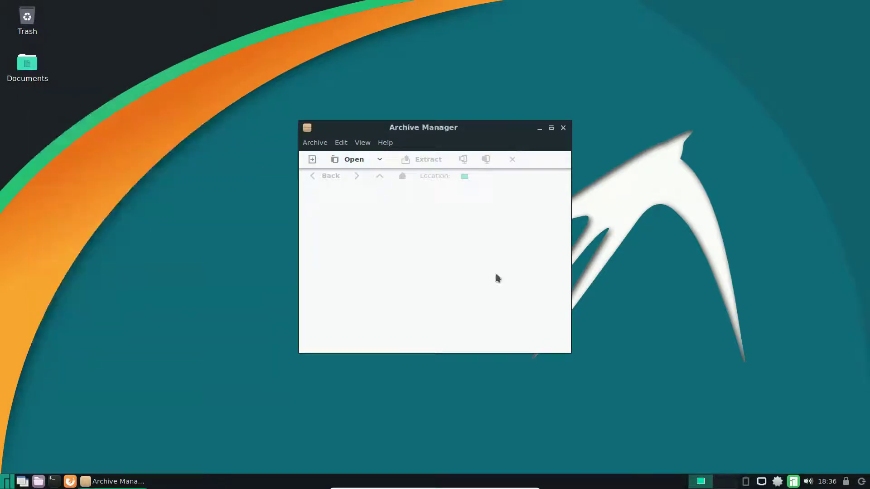
{"action": "left_click", "coordinate": [563, 129]}
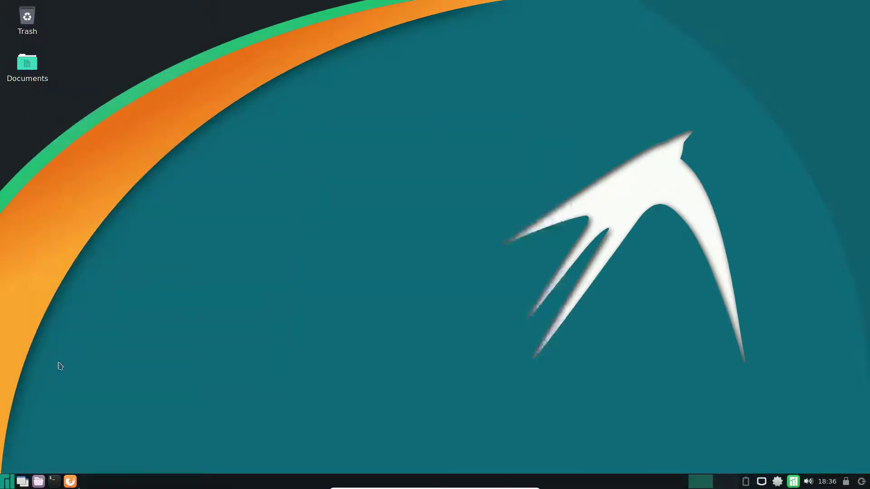
{"action": "left_click", "coordinate": [7, 482]}
{"action": "mouse_move", "coordinate": [65, 366]}
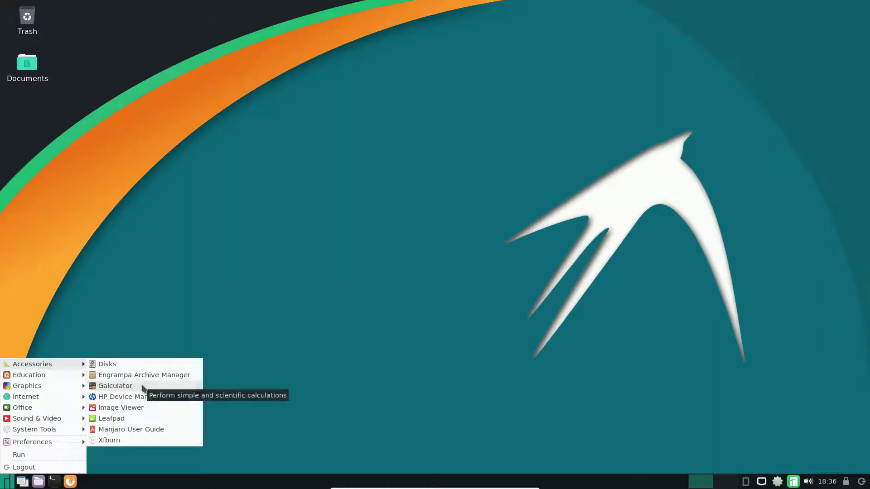
{"action": "left_click", "coordinate": [153, 409]}
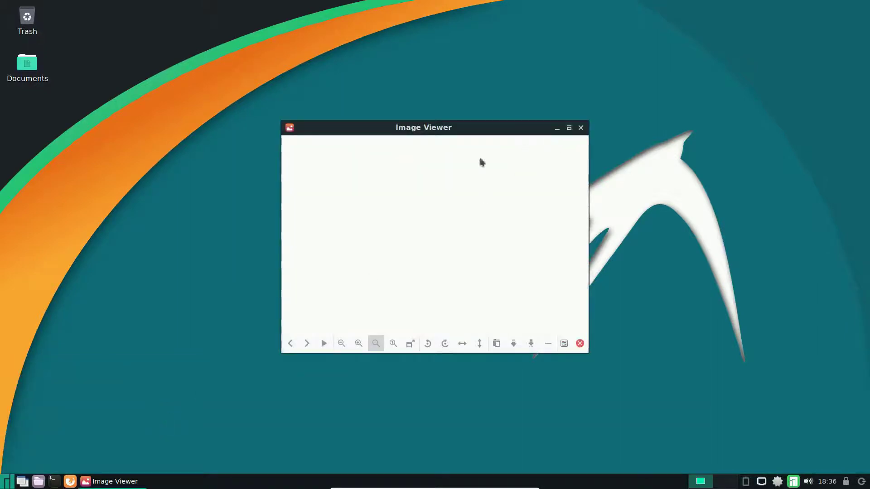
{"action": "left_click", "coordinate": [291, 129]}
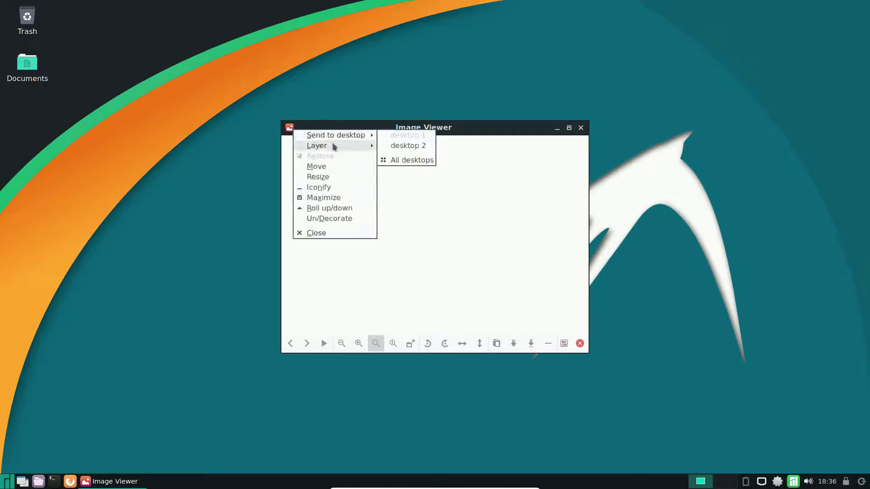
{"action": "left_click", "coordinate": [446, 236]}
{"action": "right_click", "coordinate": [442, 218]}
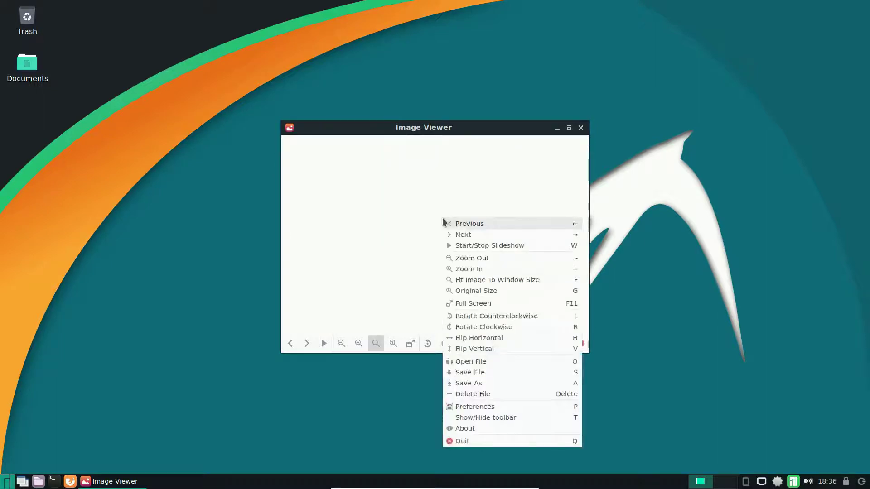
{"action": "left_click", "coordinate": [487, 430]}
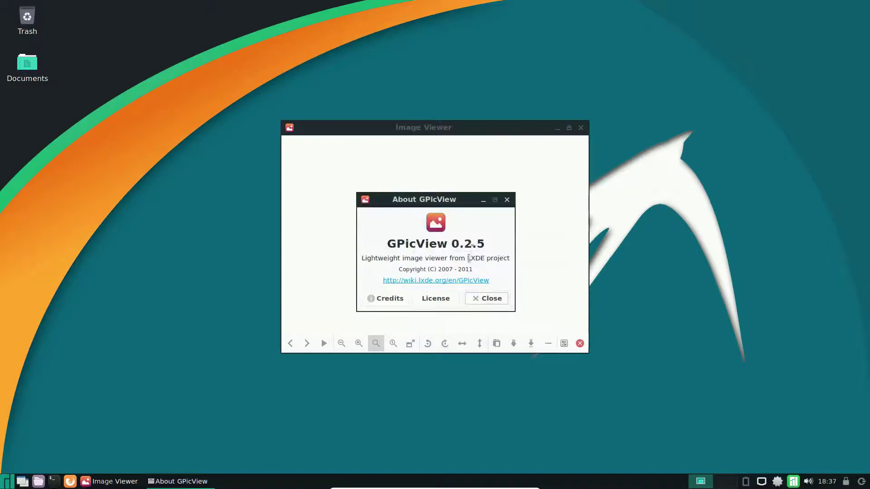
{"action": "left_click", "coordinate": [489, 299]}
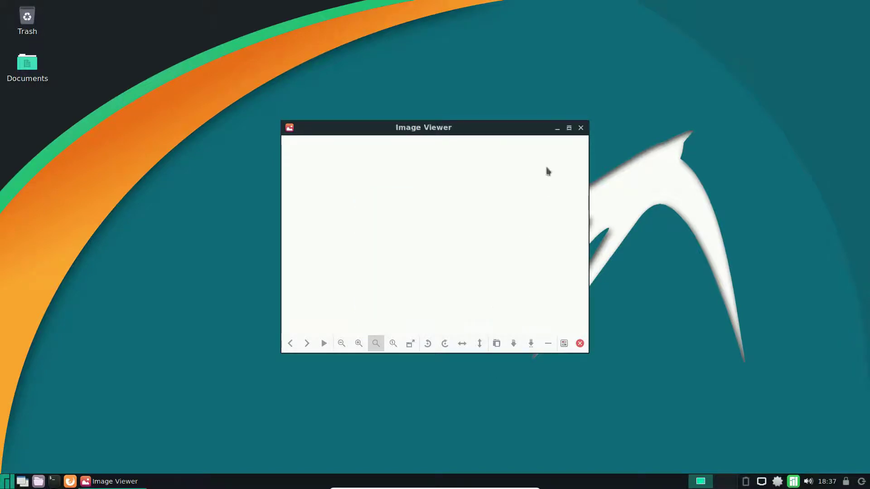
{"action": "left_click", "coordinate": [581, 128]}
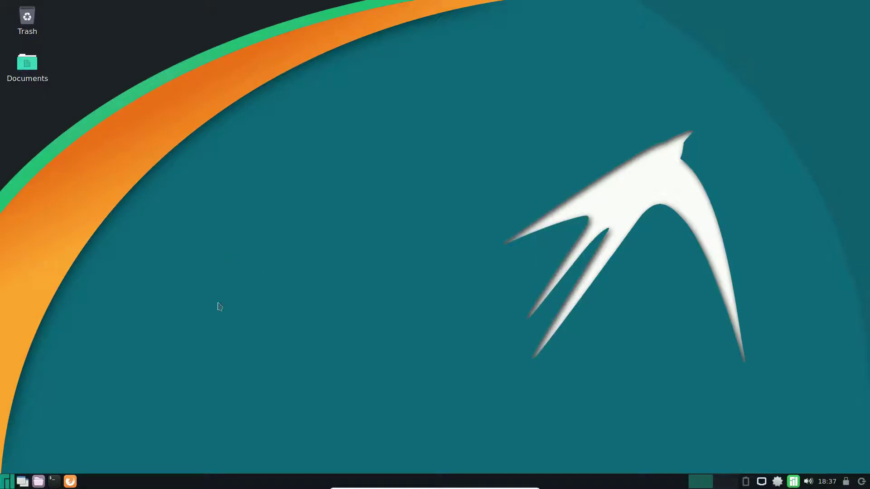
Launch Firefox from the application menu and close its extra tab.
{"action": "left_click", "coordinate": [7, 482]}
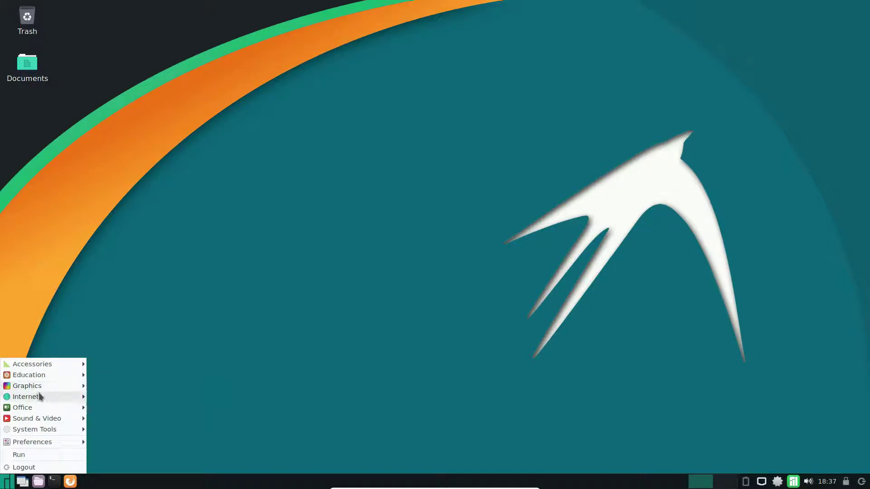
{"action": "mouse_move", "coordinate": [39, 396]}
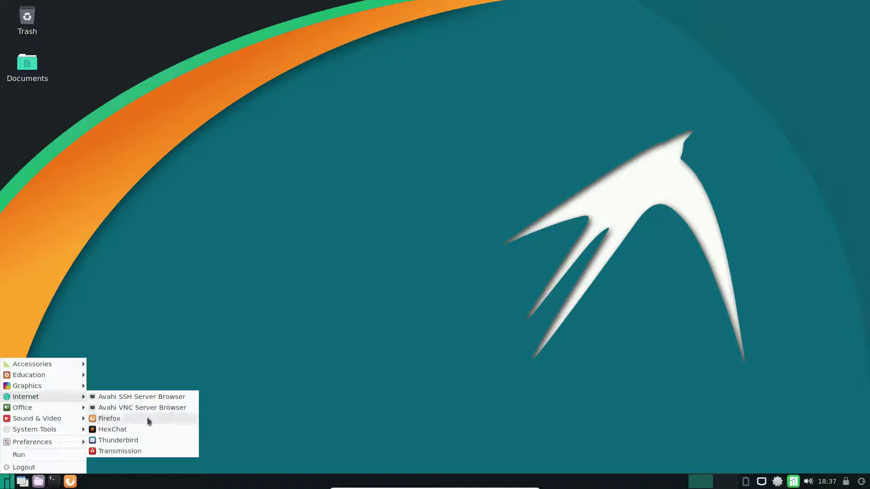
{"action": "left_click", "coordinate": [146, 420]}
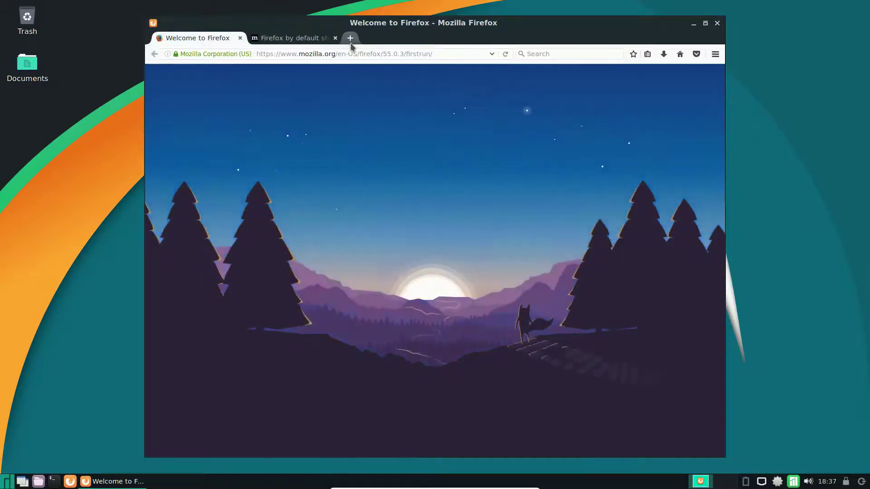
{"action": "left_click", "coordinate": [336, 37]}
Search for 'manjaro', open the Manjaro Linux result, and maximize the window.
{"action": "left_click", "coordinate": [317, 53]}
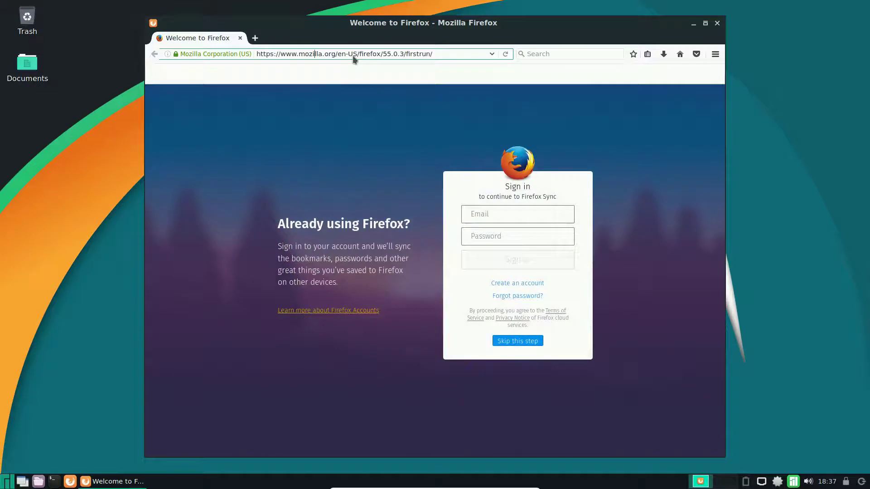
{"action": "left_click", "coordinate": [562, 54]}
{"action": "type", "text": "manjaro"}
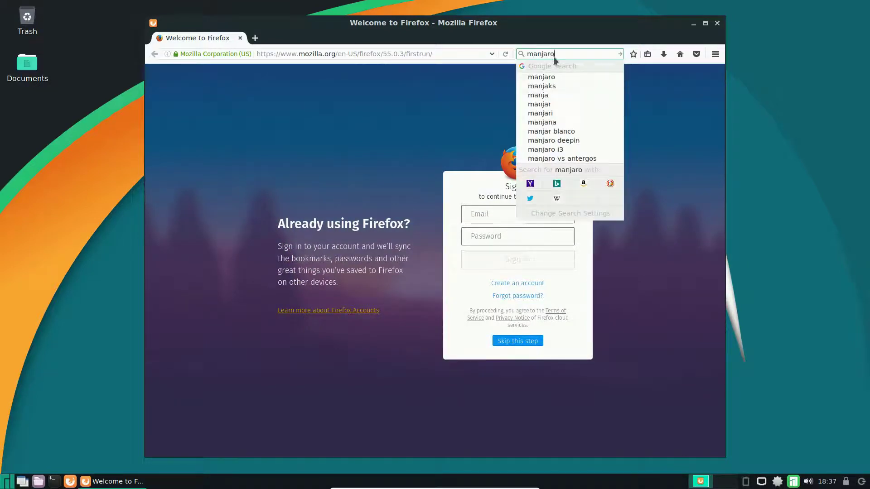
{"action": "key", "text": "Return"}
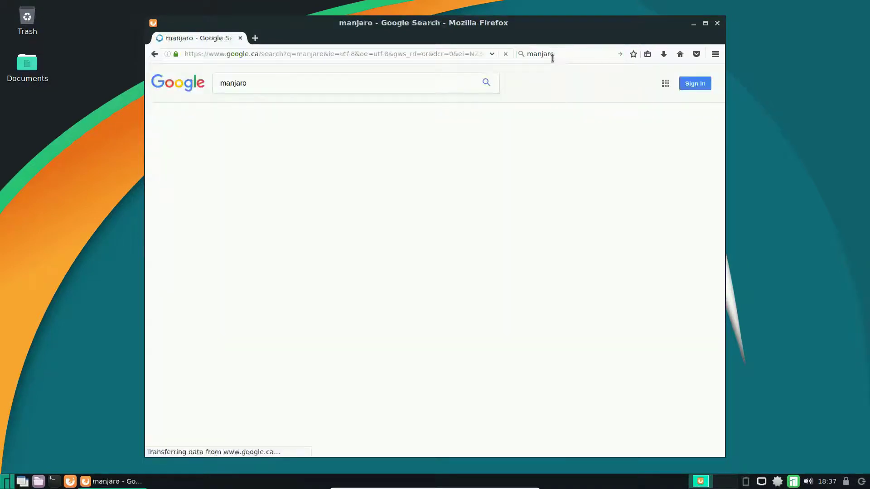
{"action": "left_click", "coordinate": [245, 149]}
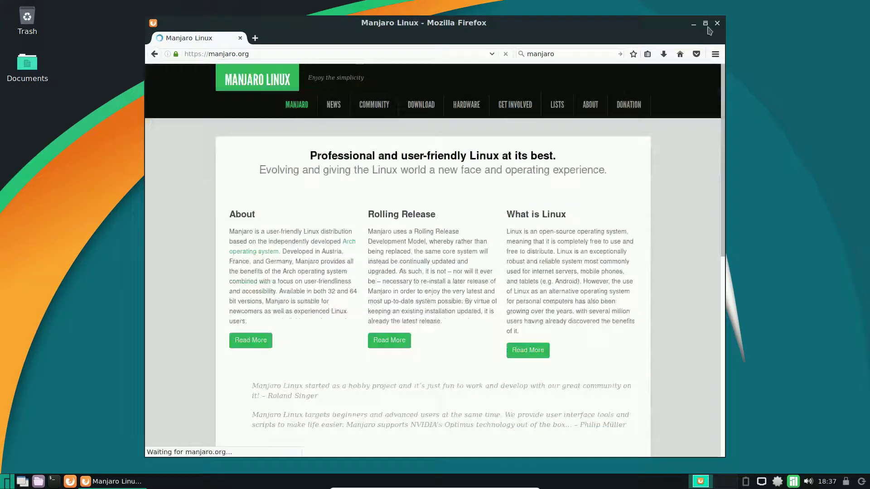
{"action": "left_click", "coordinate": [705, 23]}
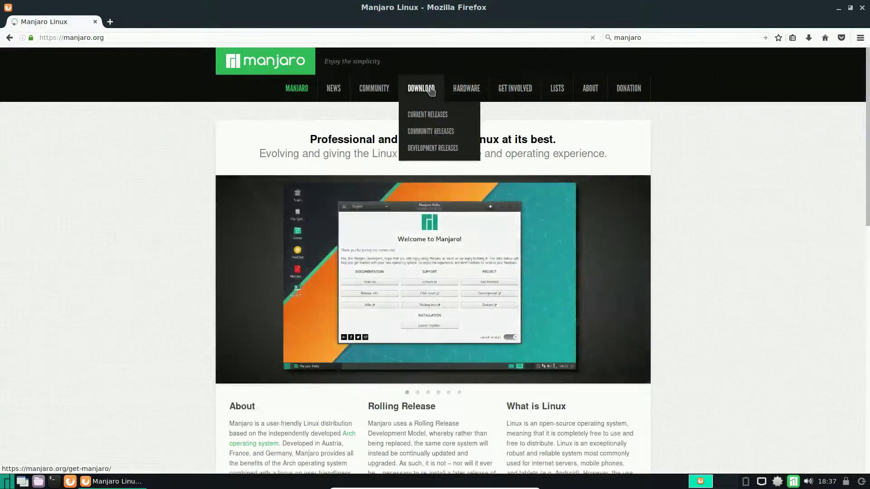
Open Get Manjaro, scroll through the XFCE, KDE, GNOME and Architect sections, then go to Community Editions.
{"action": "left_click", "coordinate": [429, 96]}
{"action": "mouse_move", "coordinate": [421, 90]}
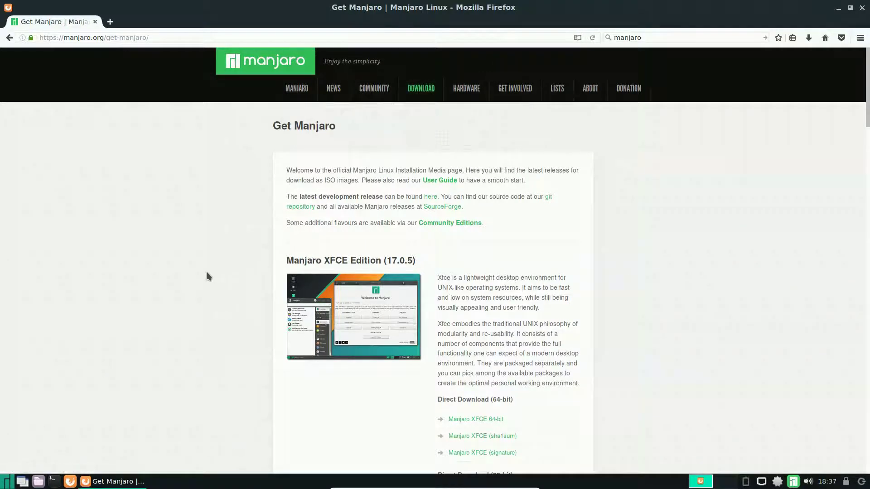
{"action": "scroll", "coordinate": [683, 252], "scroll_direction": "down", "scroll_amount": 4}
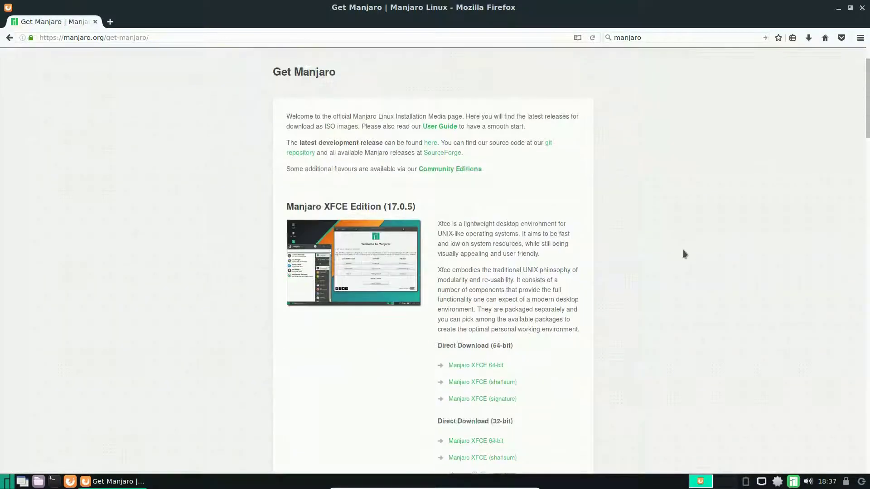
{"action": "scroll", "coordinate": [355, 202], "scroll_direction": "down", "scroll_amount": 8}
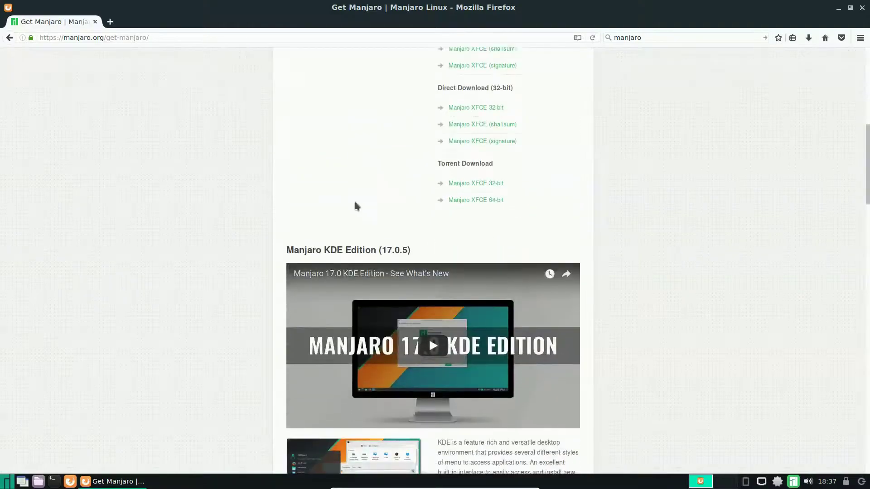
{"action": "scroll", "coordinate": [214, 240], "scroll_direction": "down", "scroll_amount": 14}
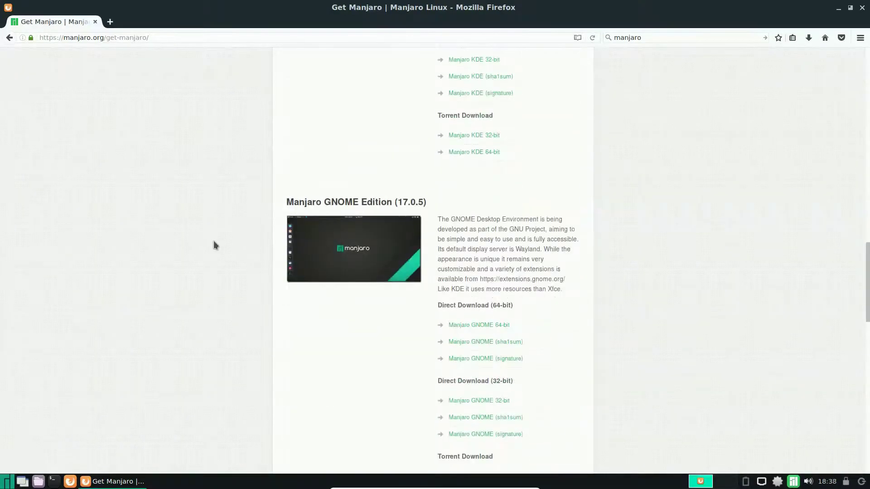
{"action": "scroll", "coordinate": [213, 245], "scroll_direction": "down", "scroll_amount": 3}
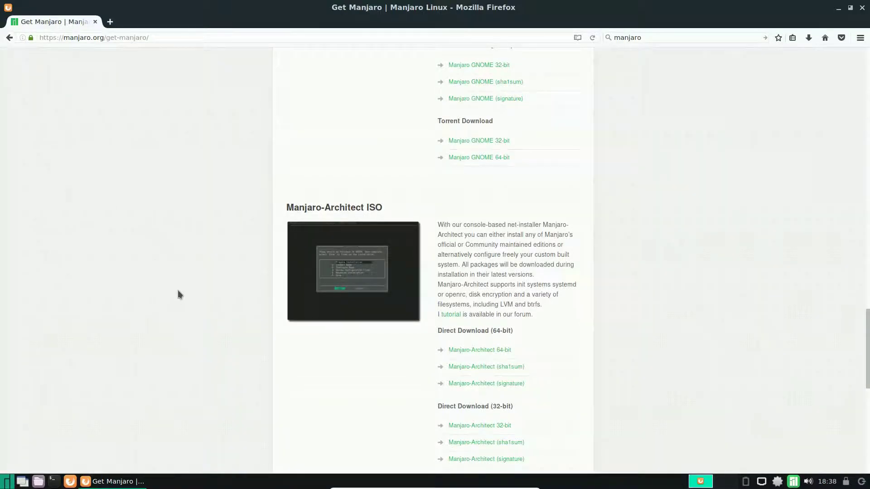
{"action": "scroll", "coordinate": [173, 284], "scroll_direction": "up", "scroll_amount": 5}
{"action": "scroll", "coordinate": [167, 279], "scroll_direction": "down", "scroll_amount": 5}
{"action": "scroll", "coordinate": [168, 284], "scroll_direction": "down", "scroll_amount": 3}
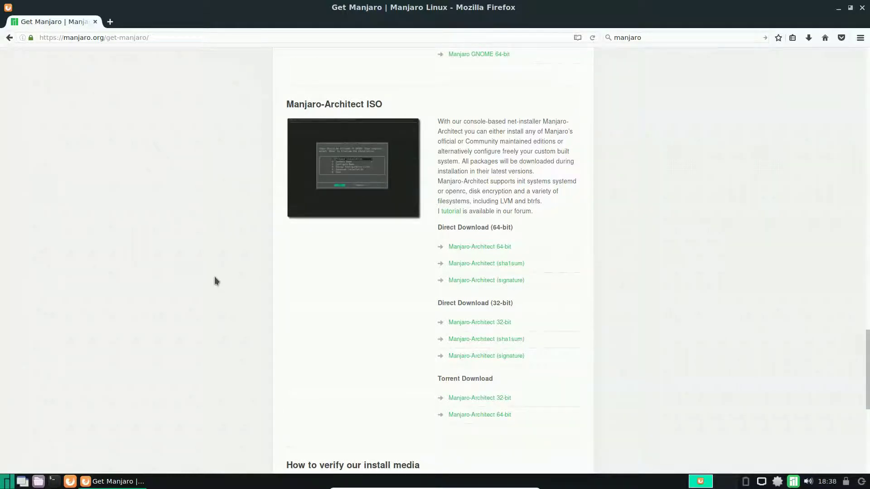
{"action": "scroll", "coordinate": [213, 277], "scroll_direction": "up", "scroll_amount": 15}
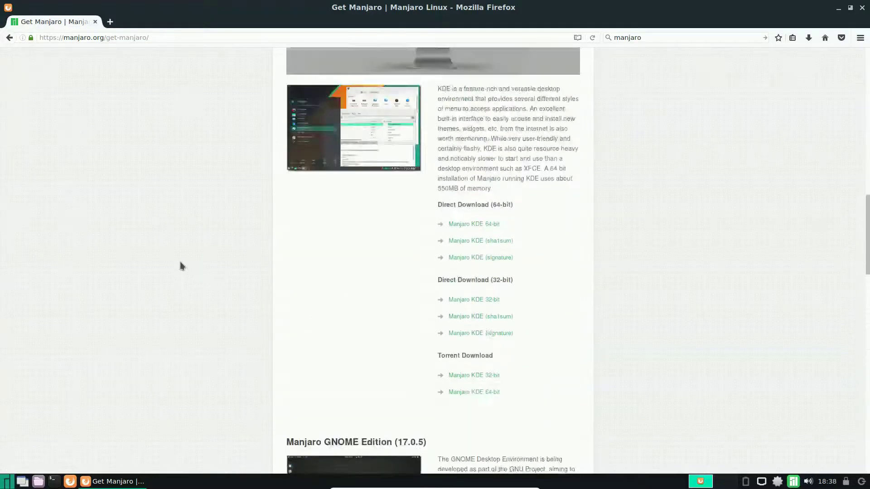
{"action": "scroll", "coordinate": [180, 266], "scroll_direction": "up", "scroll_amount": 18}
{"action": "scroll", "coordinate": [157, 261], "scroll_direction": "up", "scroll_amount": 2}
{"action": "left_click", "coordinate": [452, 225]}
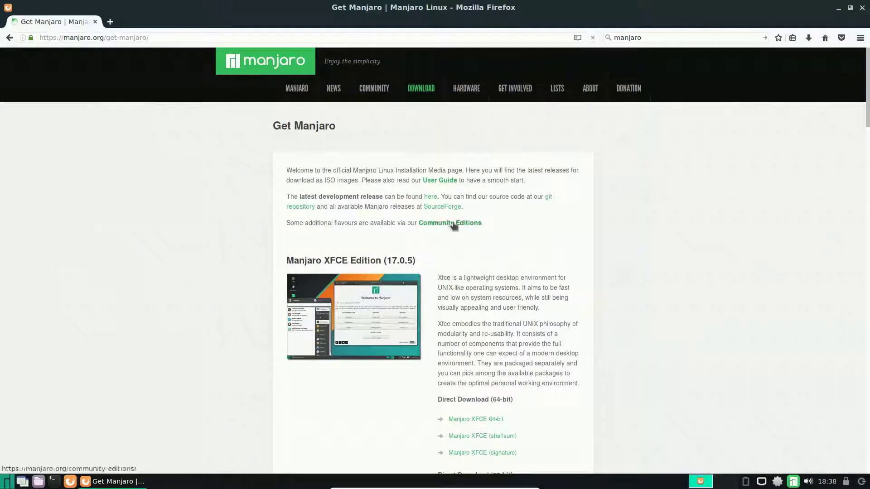
Scroll through the Community Editions spins such as Budgie, i3 and LXDE, then back to the top.
{"action": "scroll", "coordinate": [113, 245], "scroll_direction": "down", "scroll_amount": 1}
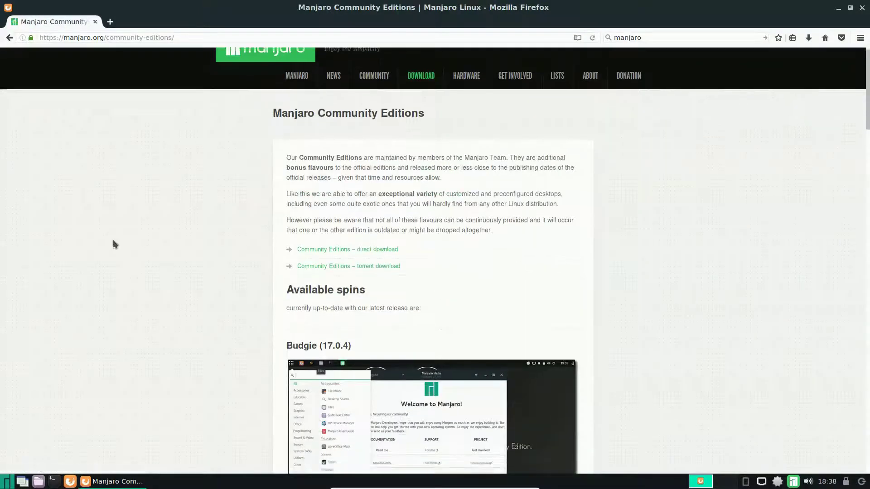
{"action": "scroll", "coordinate": [113, 245], "scroll_direction": "down", "scroll_amount": 3}
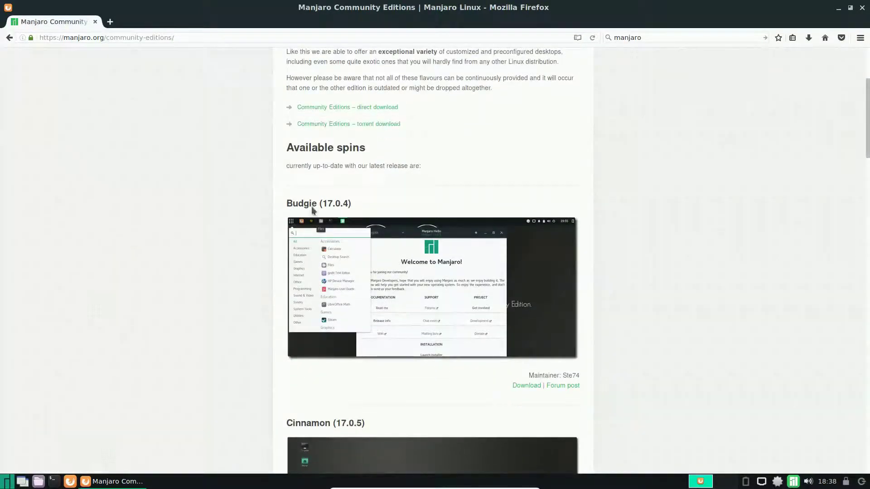
{"action": "scroll", "coordinate": [226, 213], "scroll_direction": "down", "scroll_amount": 5}
{"action": "scroll", "coordinate": [217, 213], "scroll_direction": "down", "scroll_amount": 4}
{"action": "scroll", "coordinate": [206, 212], "scroll_direction": "down", "scroll_amount": 2}
{"action": "scroll", "coordinate": [151, 261], "scroll_direction": "down", "scroll_amount": 4}
{"action": "scroll", "coordinate": [149, 258], "scroll_direction": "down", "scroll_amount": 3}
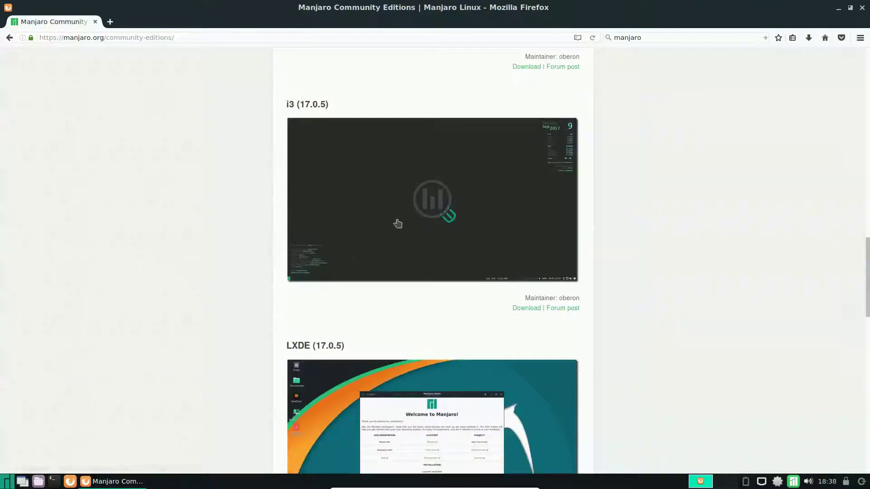
{"action": "scroll", "coordinate": [214, 217], "scroll_direction": "down", "scroll_amount": 5}
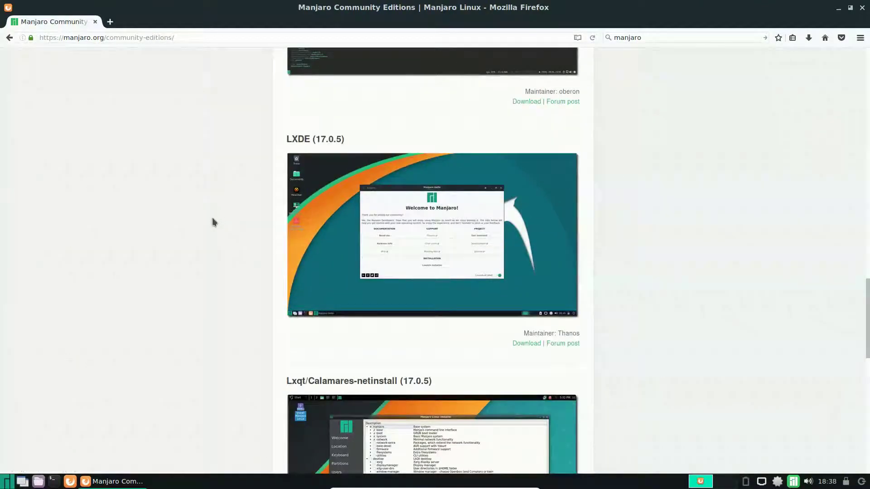
{"action": "scroll", "coordinate": [102, 252], "scroll_direction": "down", "scroll_amount": 4}
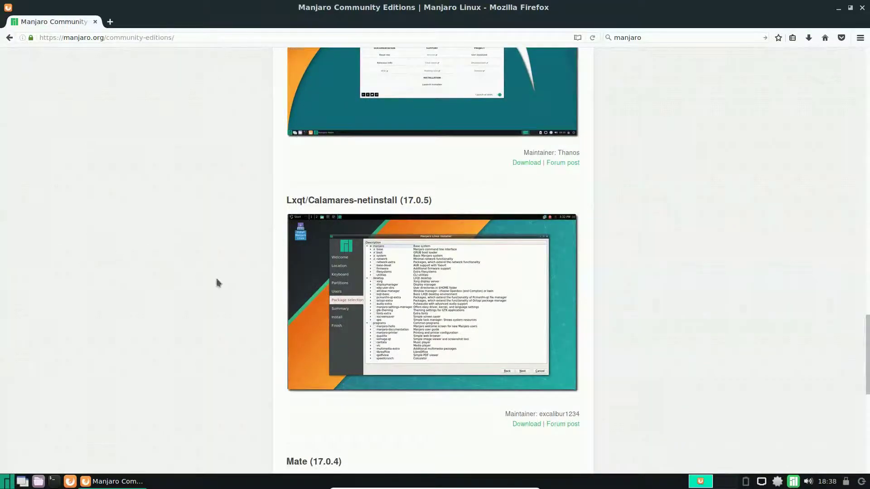
{"action": "scroll", "coordinate": [172, 253], "scroll_direction": "down", "scroll_amount": 8}
{"action": "scroll", "coordinate": [172, 257], "scroll_direction": "up", "scroll_amount": 16}
{"action": "scroll", "coordinate": [148, 245], "scroll_direction": "up", "scroll_amount": 5}
{"action": "scroll", "coordinate": [143, 242], "scroll_direction": "down", "scroll_amount": 5}
{"action": "scroll", "coordinate": [142, 244], "scroll_direction": "down", "scroll_amount": 12}
{"action": "scroll", "coordinate": [136, 238], "scroll_direction": "up", "scroll_amount": 20}
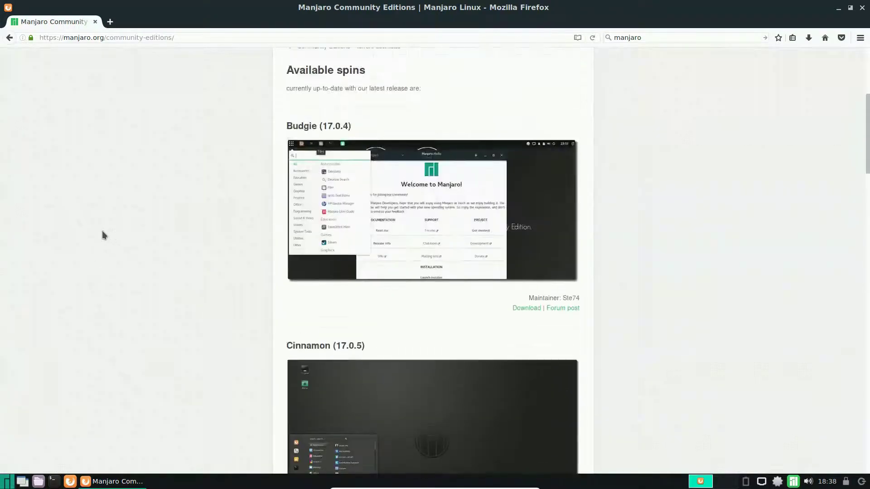
{"action": "scroll", "coordinate": [103, 233], "scroll_direction": "up", "scroll_amount": 5}
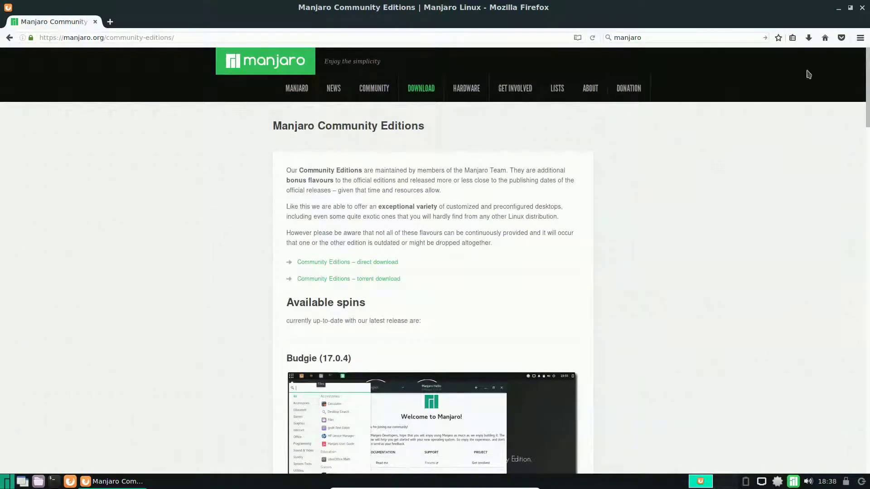
Minimize Firefox and launch LibreOffice Writer from the Office menu.
{"action": "left_click", "coordinate": [838, 8]}
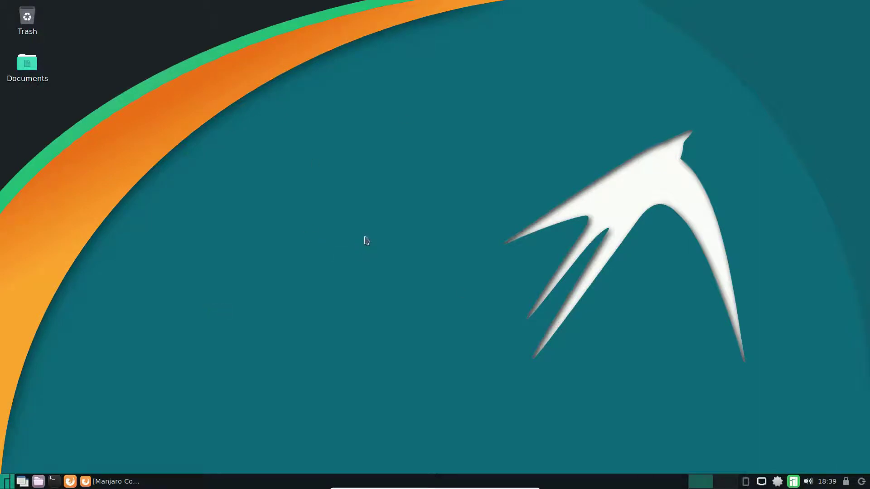
{"action": "left_click", "coordinate": [7, 483]}
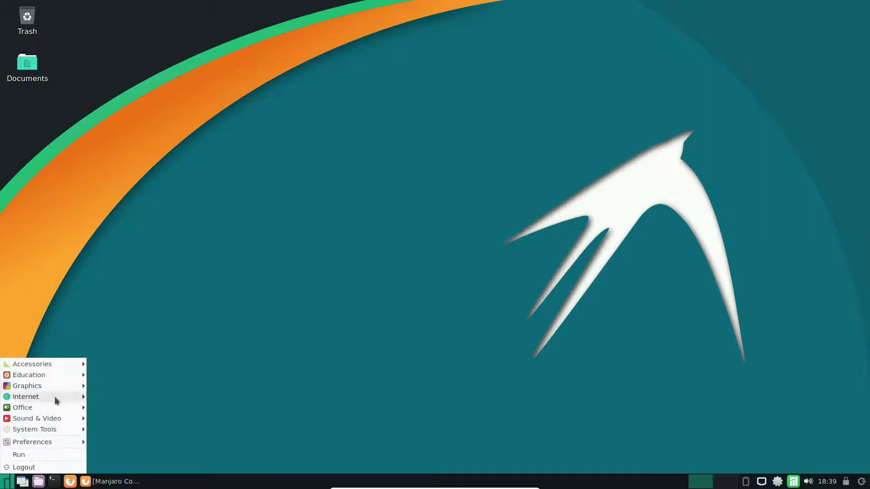
{"action": "mouse_move", "coordinate": [54, 396]}
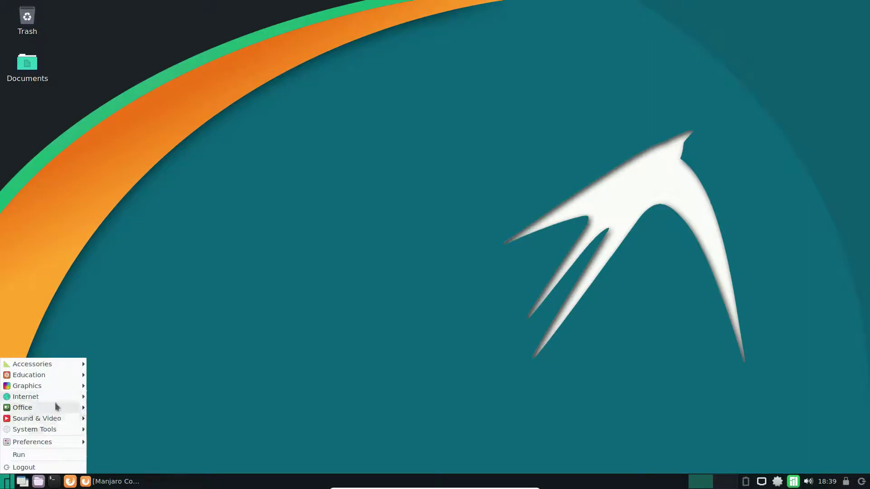
{"action": "mouse_move", "coordinate": [48, 411]}
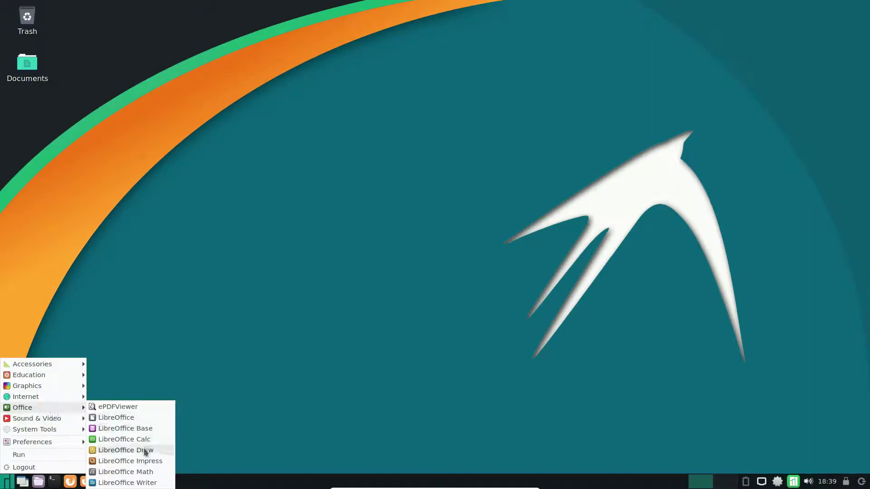
{"action": "left_click", "coordinate": [136, 483]}
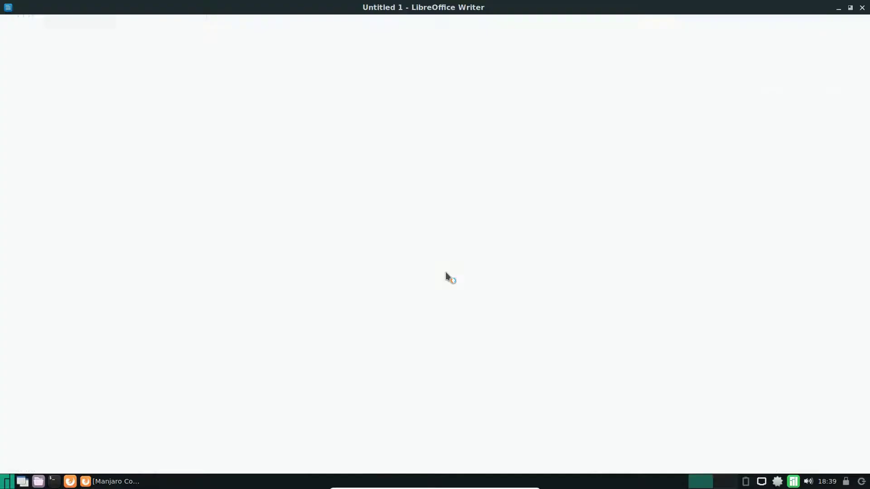
Confirm version 5.4.1.2 in the About LibreOffice dialog, then close Writer.
{"action": "left_click", "coordinate": [245, 22]}
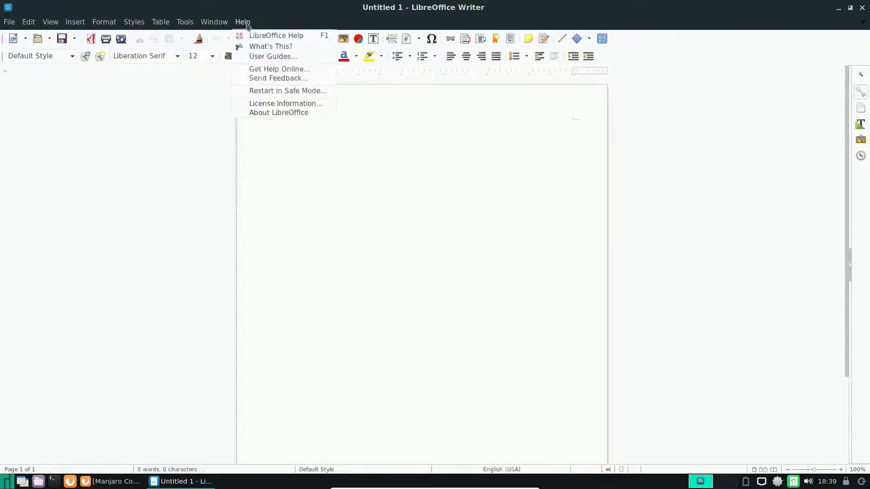
{"action": "left_click", "coordinate": [263, 114]}
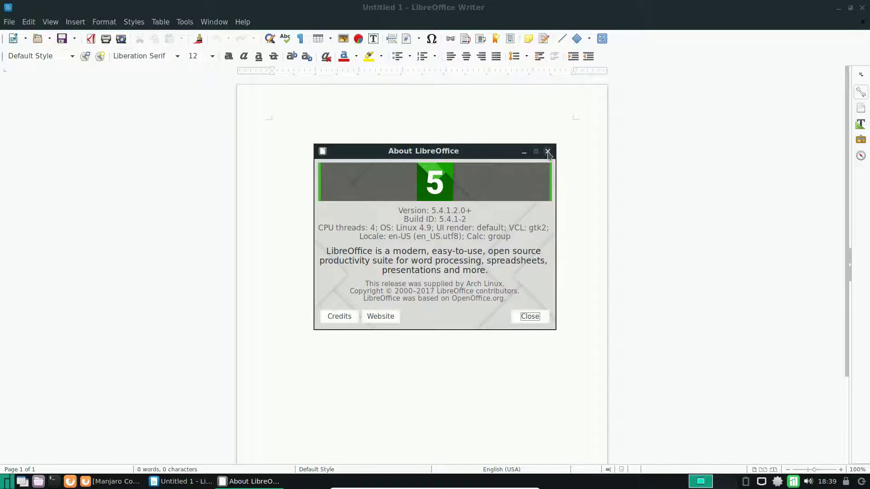
{"action": "left_click", "coordinate": [547, 151]}
{"action": "left_click", "coordinate": [863, 7]}
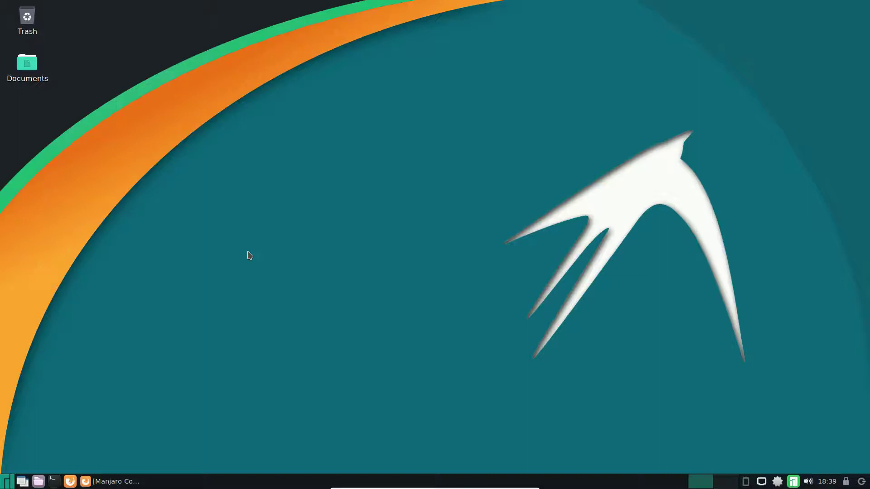
From the Manjaro menu, expand the System Tools submenu listing GParted, Htop and LXTerminal.
{"action": "left_click", "coordinate": [6, 482]}
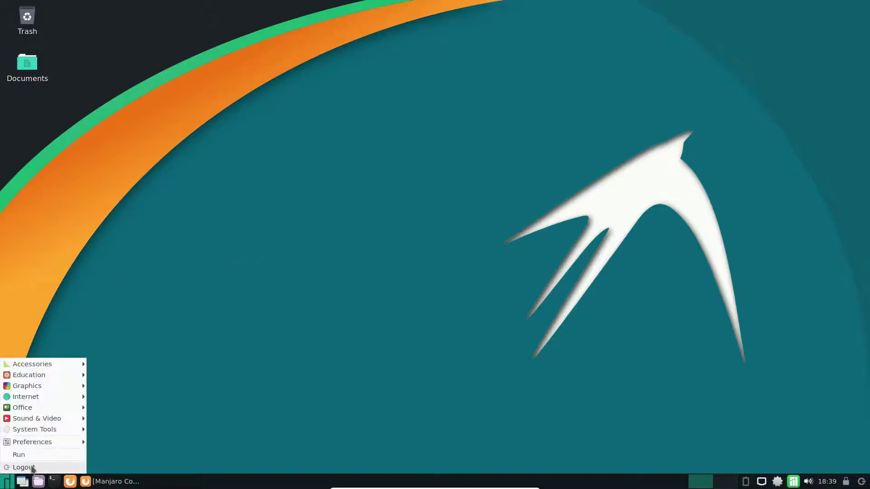
{"action": "mouse_move", "coordinate": [58, 421]}
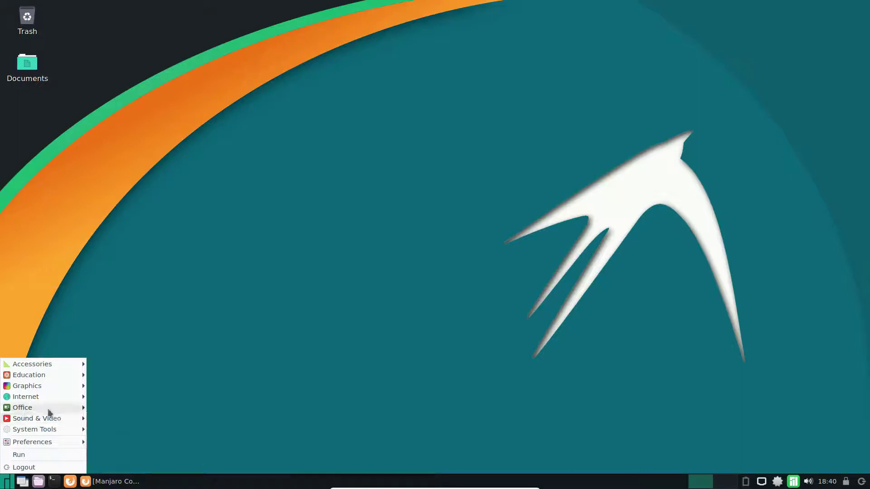
{"action": "mouse_move", "coordinate": [35, 434]}
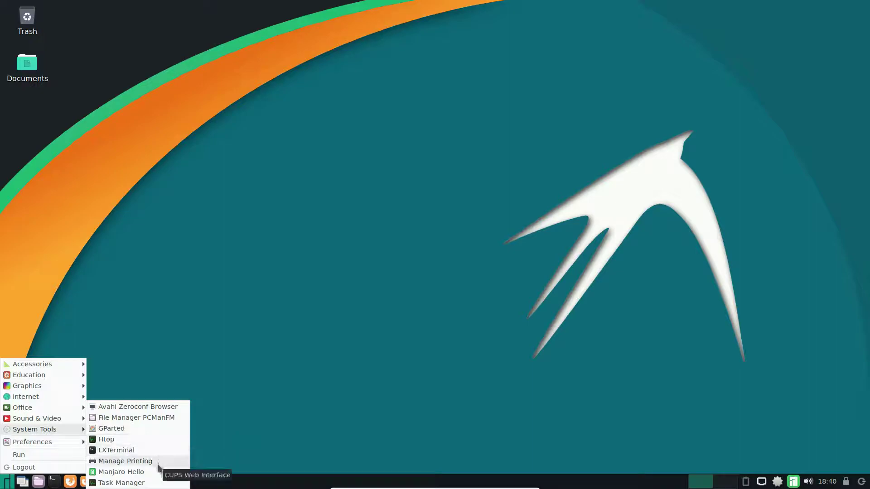
Open Manage Printing's CUPS page at localhost:631, close that tab, and minimize Firefox.
{"action": "left_click", "coordinate": [135, 462]}
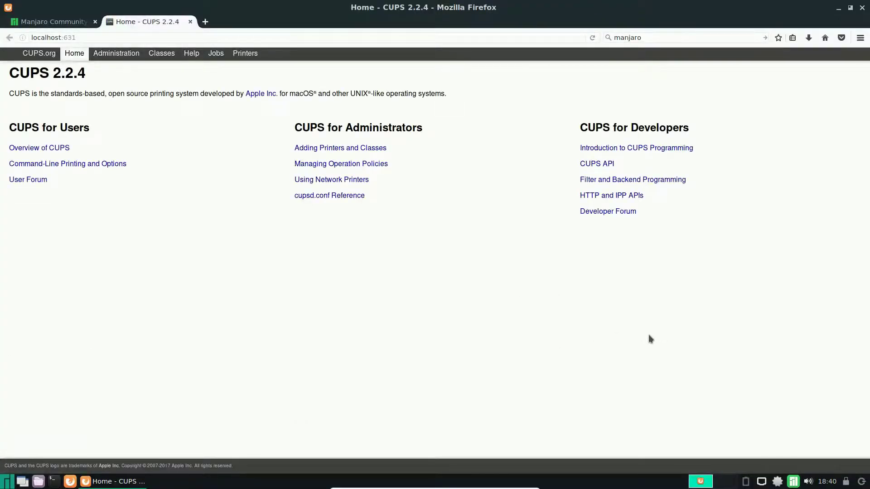
{"action": "left_click", "coordinate": [191, 21]}
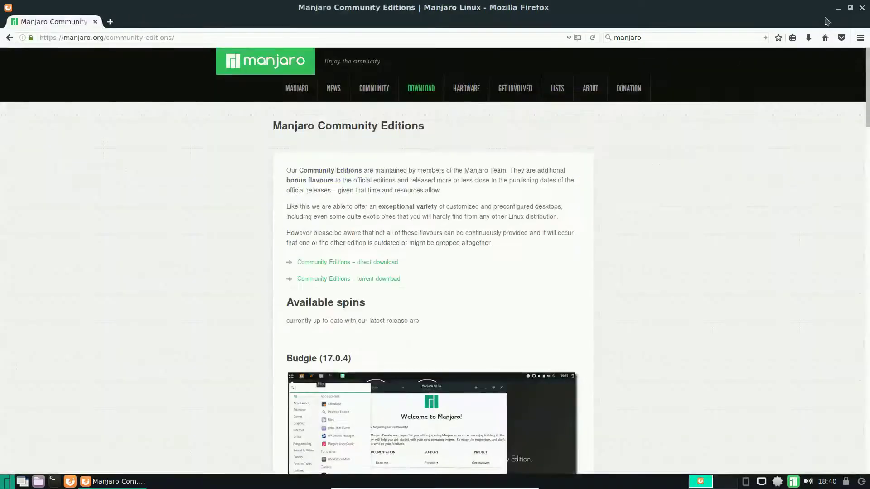
{"action": "left_click", "coordinate": [840, 9]}
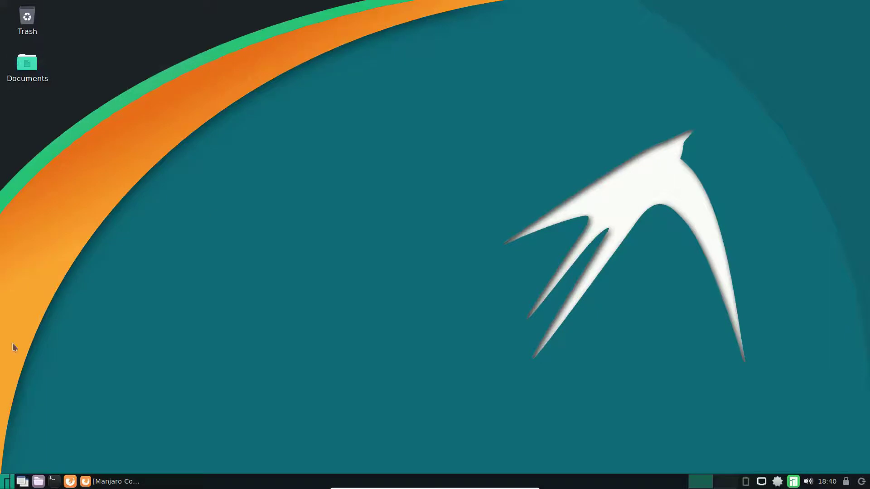
Open and close the Manjaro Hello welcome window, then bring the application menu back up.
{"action": "left_click", "coordinate": [5, 484]}
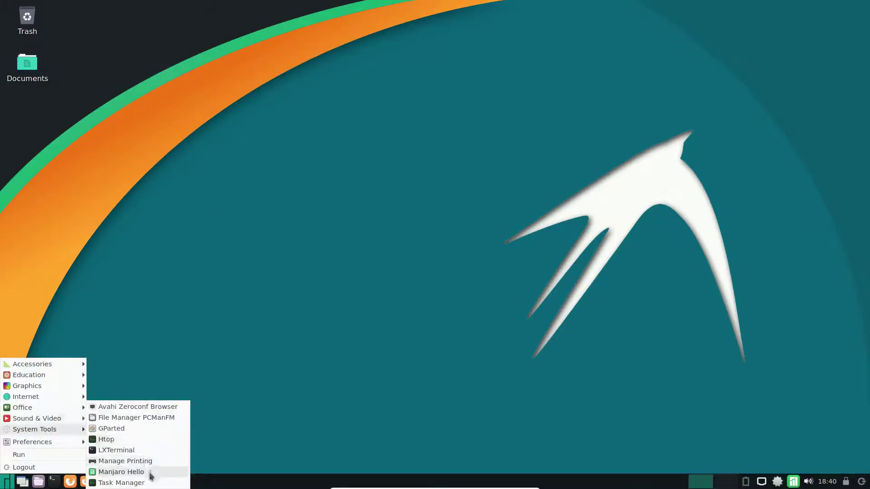
{"action": "left_click", "coordinate": [151, 477]}
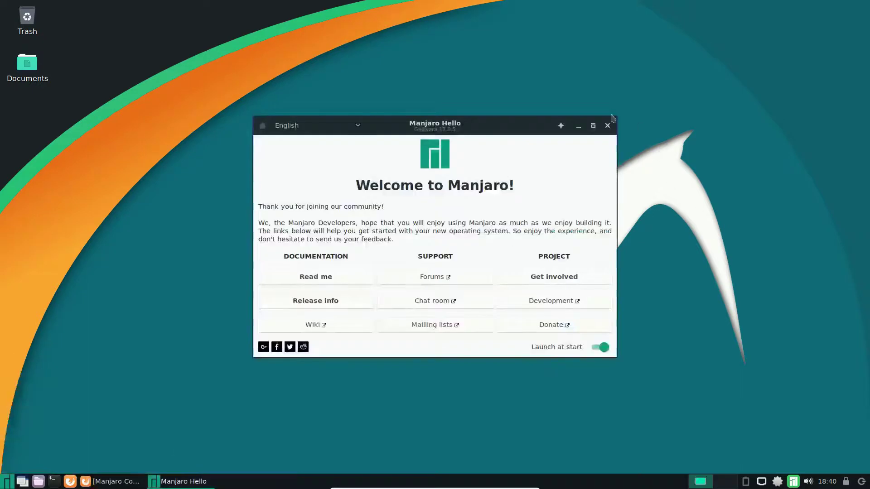
{"action": "left_click", "coordinate": [608, 126]}
{"action": "left_click", "coordinate": [8, 480]}
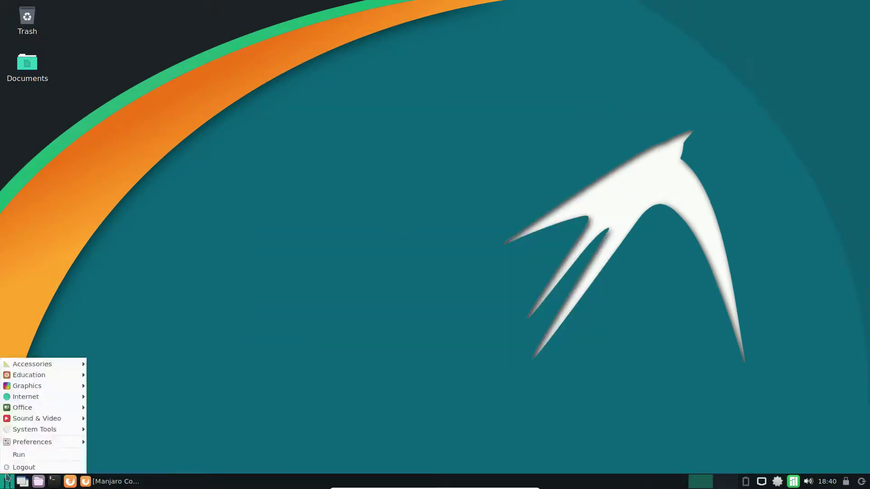
{"action": "mouse_move", "coordinate": [41, 433]}
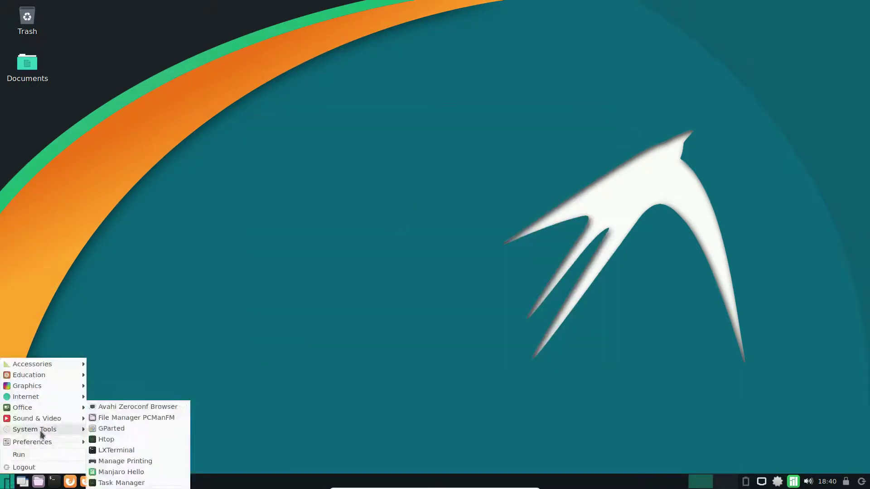
{"action": "left_click", "coordinate": [128, 482]}
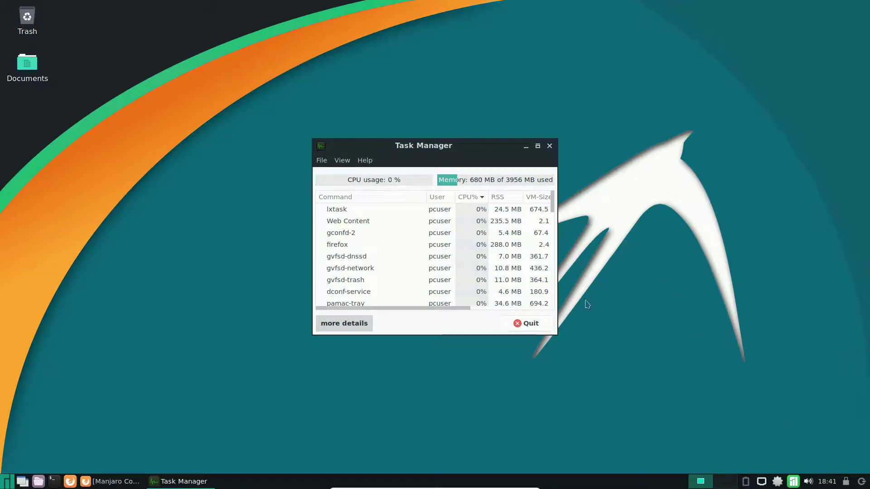
{"action": "left_click_drag", "start_coordinate": [560, 339], "coordinate": [801, 421]}
{"action": "left_click_drag", "start_coordinate": [633, 147], "coordinate": [484, 44]}
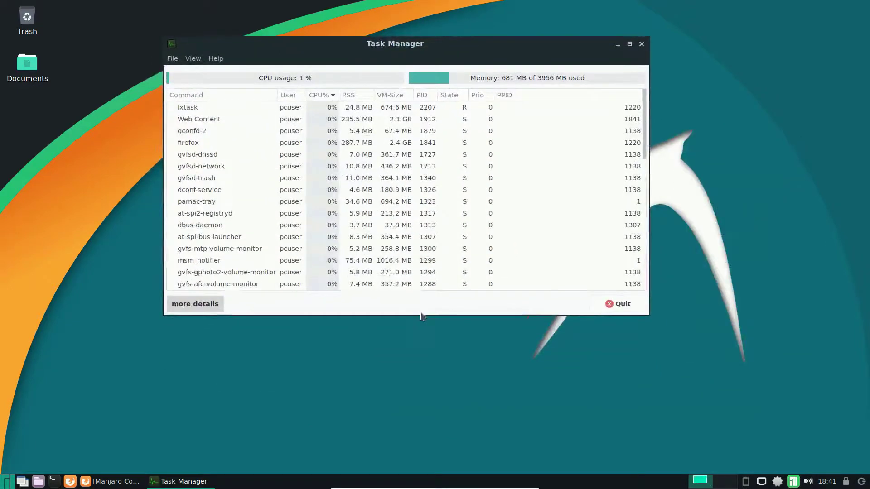
{"action": "left_click_drag", "start_coordinate": [421, 319], "coordinate": [420, 436]}
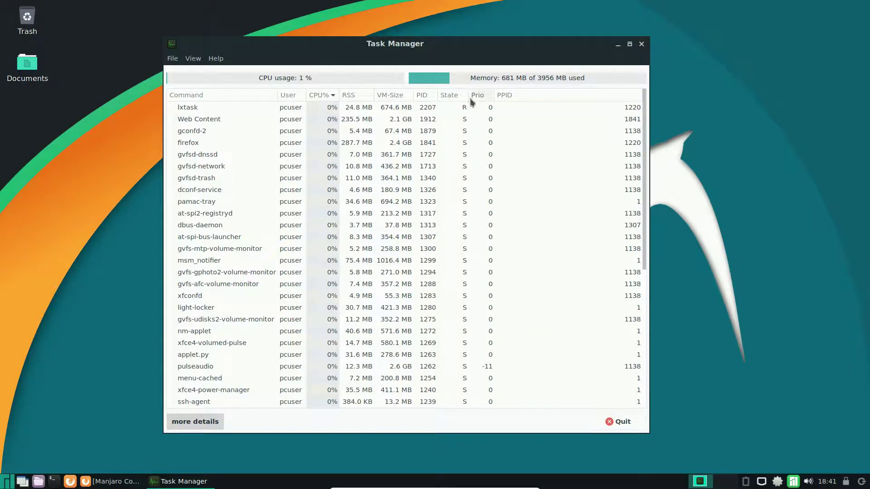
{"action": "left_click", "coordinate": [399, 96]}
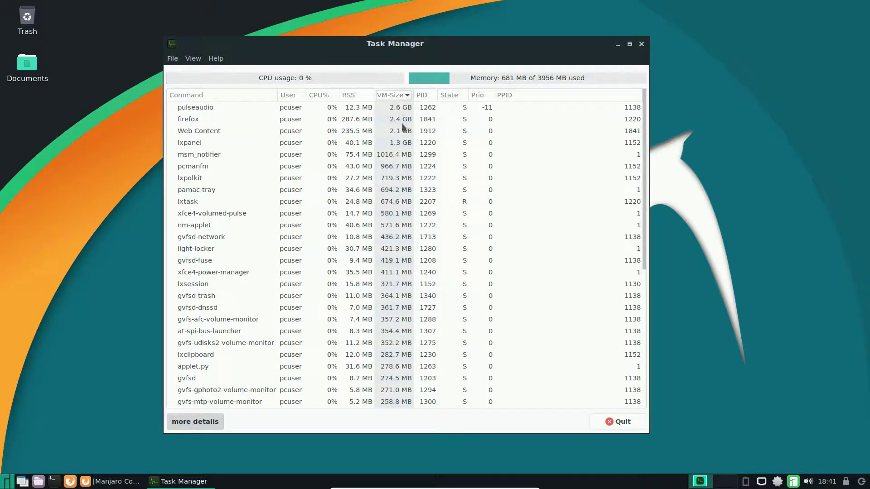
{"action": "scroll", "coordinate": [407, 267], "scroll_direction": "down", "scroll_amount": 6}
{"action": "scroll", "coordinate": [407, 267], "scroll_direction": "up", "scroll_amount": 6}
{"action": "left_click", "coordinate": [407, 95]}
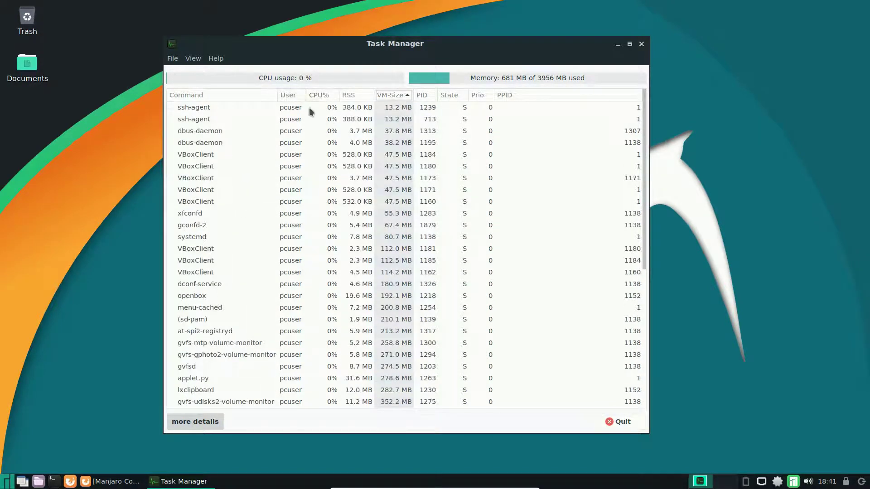
{"action": "left_click", "coordinate": [641, 43]}
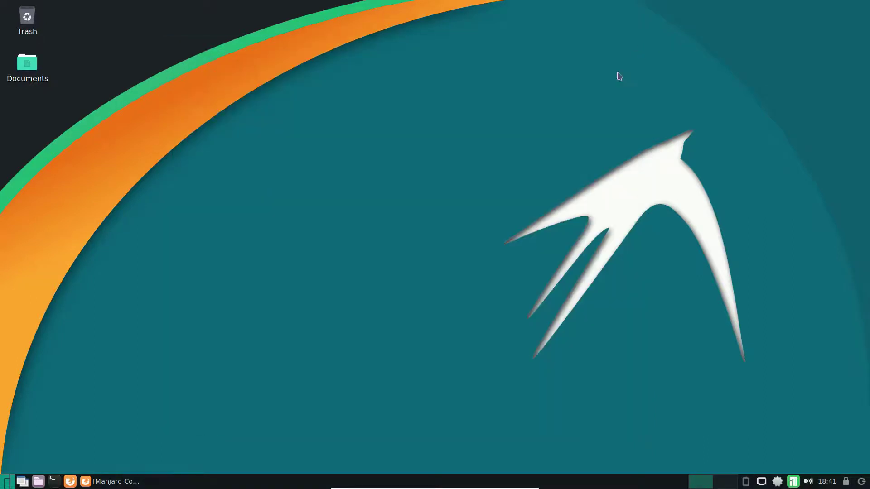
{"action": "left_click", "coordinate": [6, 474]}
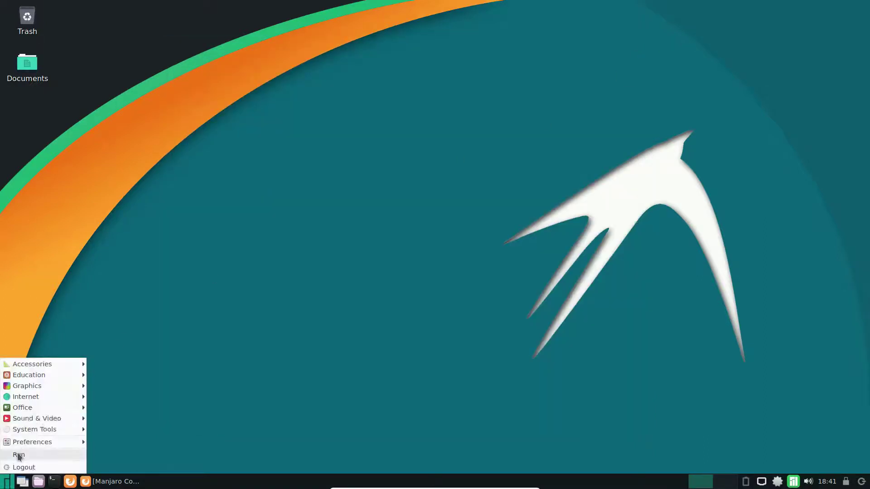
{"action": "mouse_move", "coordinate": [50, 431]}
{"action": "left_click", "coordinate": [113, 440]}
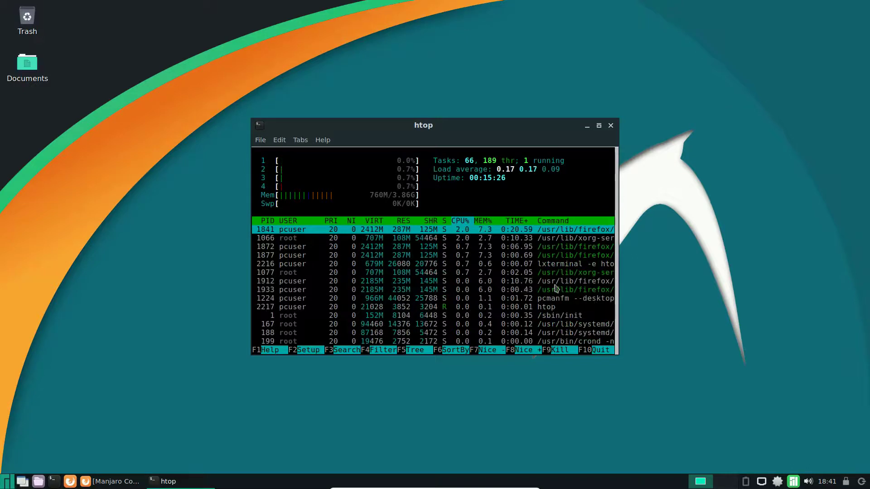
{"action": "left_click", "coordinate": [611, 125]}
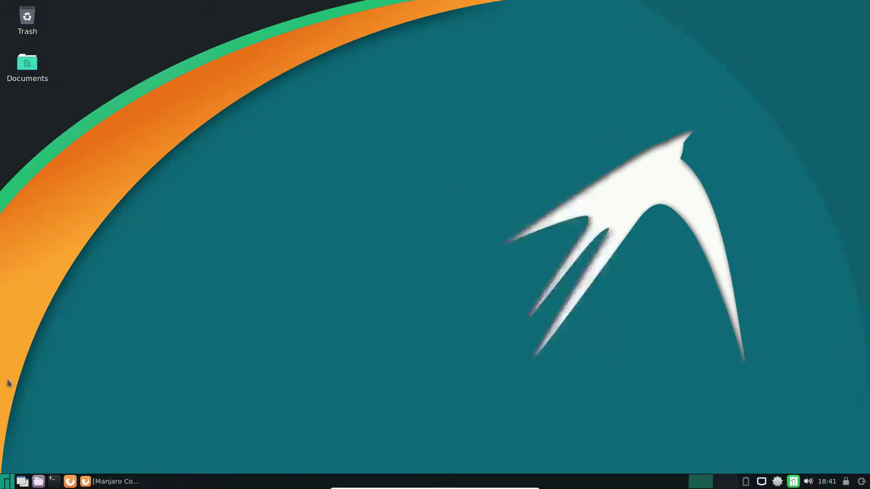
Launch Add/Remove Software and browse the Internet category's package list.
{"action": "left_click", "coordinate": [9, 487]}
{"action": "mouse_move", "coordinate": [66, 436]}
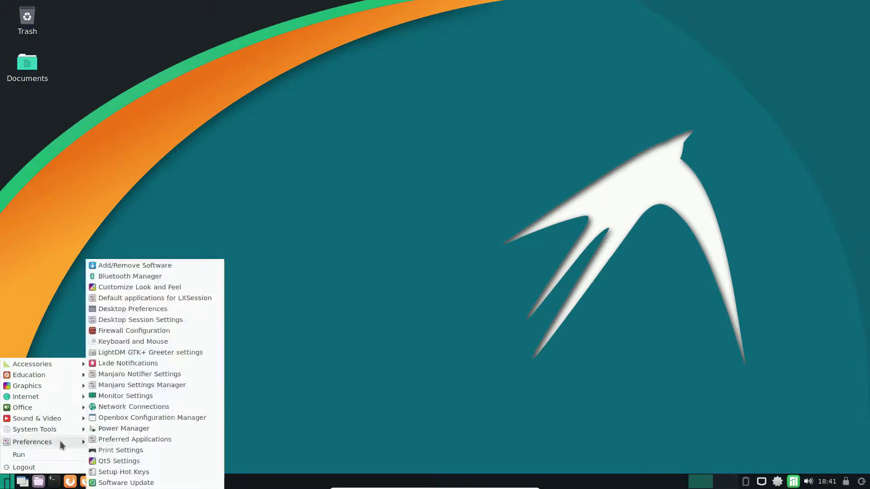
{"action": "left_click", "coordinate": [182, 266]}
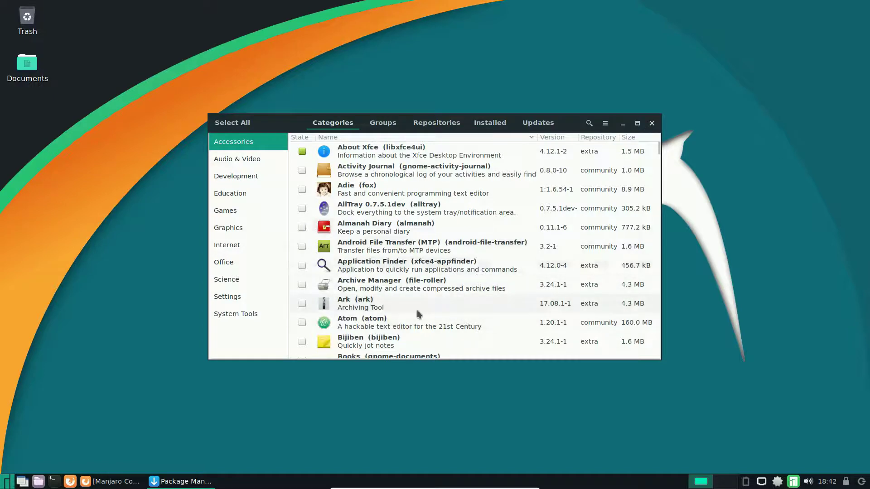
{"action": "left_click", "coordinate": [233, 246]}
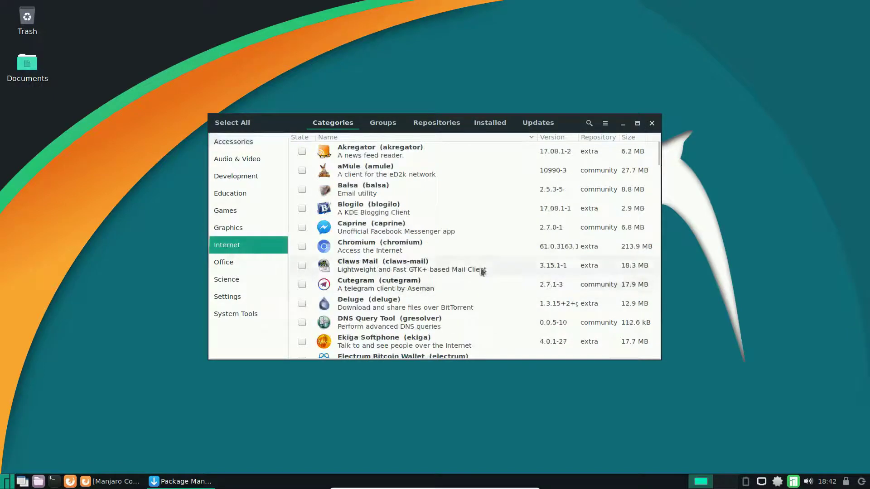
{"action": "scroll", "coordinate": [489, 270], "scroll_direction": "down", "scroll_amount": 1}
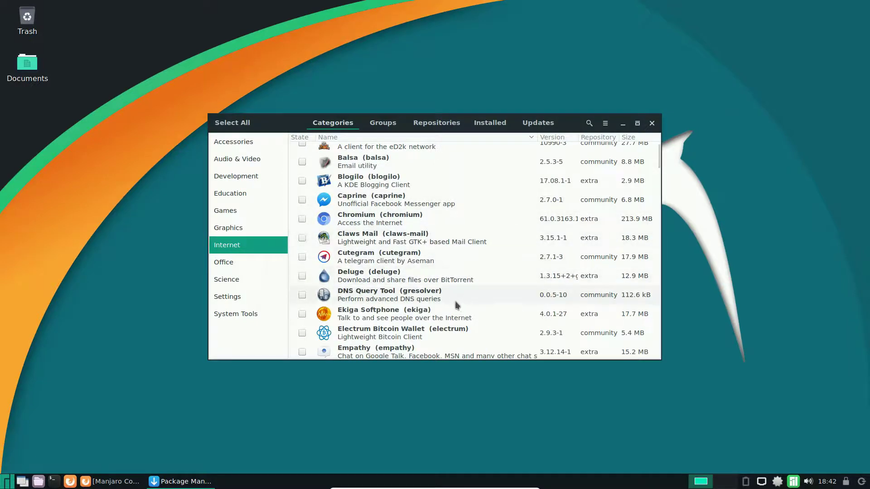
{"action": "left_click_drag", "start_coordinate": [658, 156], "coordinate": [680, 342]}
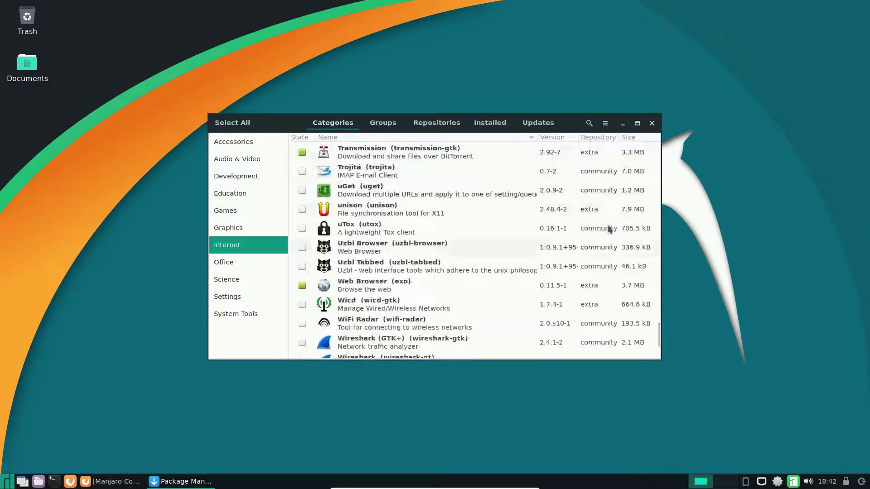
Unlock Pamac Preferences with the admin password, view the AUR tab, and close Preferences.
{"action": "left_click", "coordinate": [606, 124]}
{"action": "left_click", "coordinate": [595, 193]}
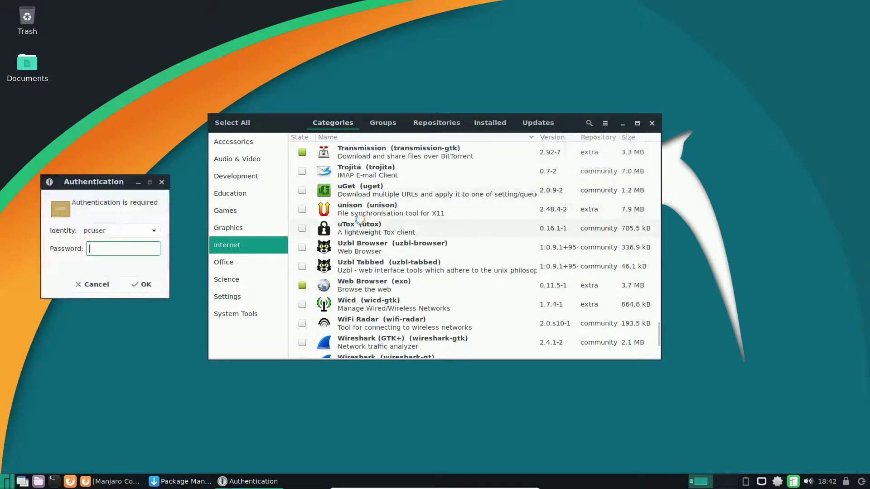
{"action": "type", "text": "••••••"}
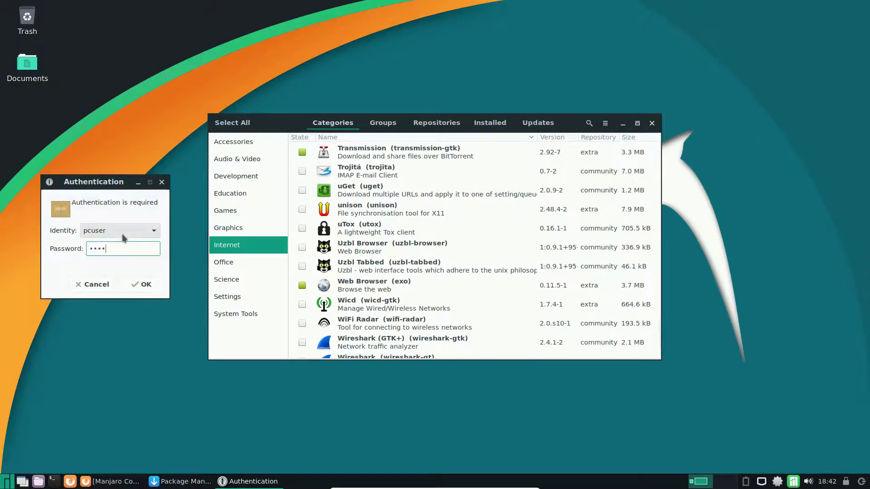
{"action": "key", "text": "Return"}
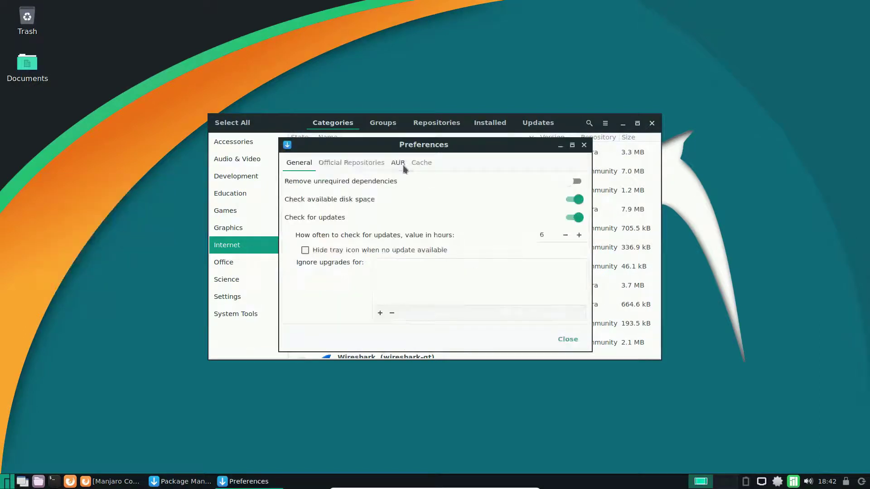
{"action": "left_click", "coordinate": [399, 164]}
{"action": "left_click", "coordinate": [585, 146]}
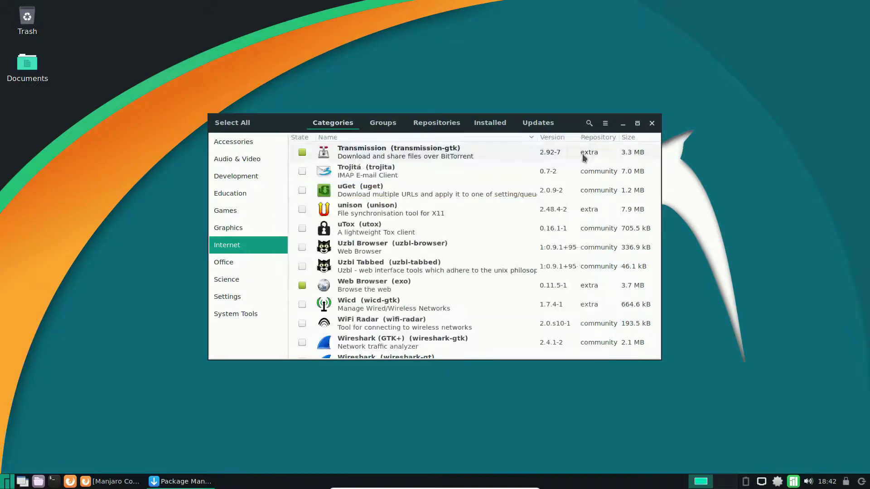
Scroll the package list, then browse the Office and Settings categories.
{"action": "scroll", "coordinate": [607, 311], "scroll_direction": "down", "scroll_amount": 2}
{"action": "scroll", "coordinate": [630, 305], "scroll_direction": "down", "scroll_amount": 2}
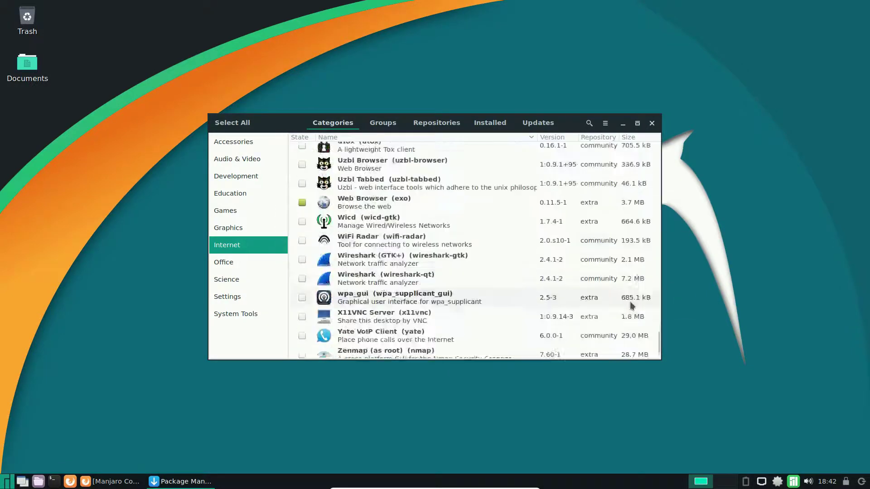
{"action": "scroll", "coordinate": [627, 305], "scroll_direction": "up", "scroll_amount": 5}
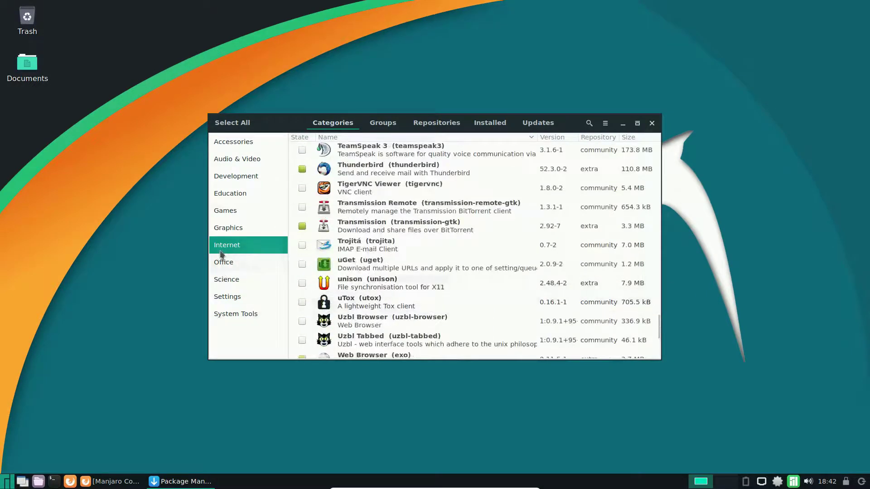
{"action": "left_click", "coordinate": [222, 265]}
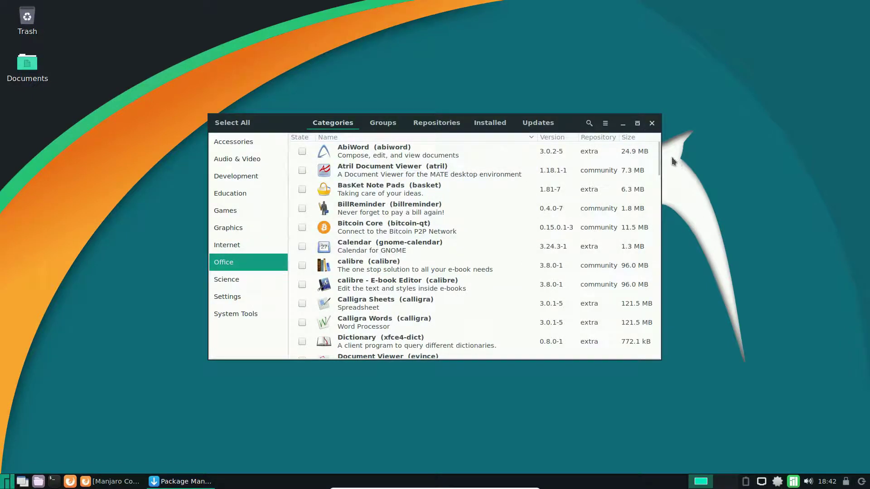
{"action": "left_click_drag", "start_coordinate": [658, 148], "coordinate": [667, 169]}
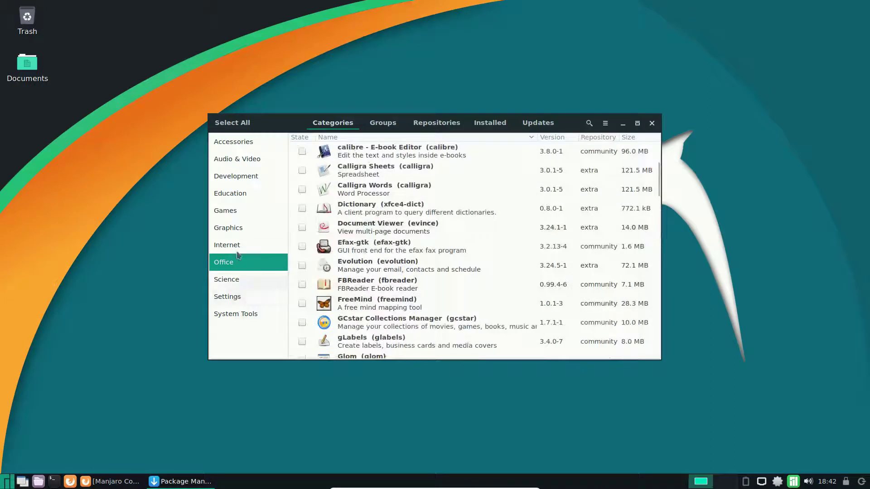
{"action": "left_click", "coordinate": [230, 298]}
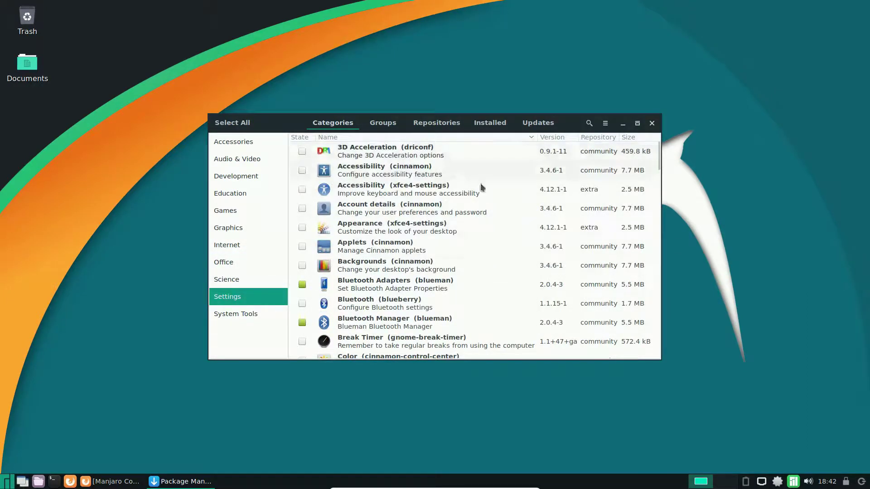
{"action": "left_click_drag", "start_coordinate": [660, 164], "coordinate": [662, 199]}
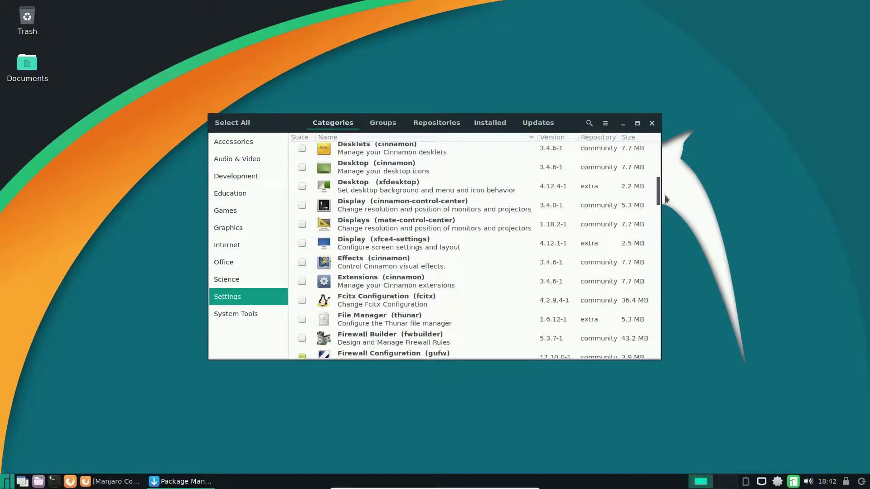
{"action": "mouse_move", "coordinate": [660, 195]}
{"action": "left_mouse_down"}
{"action": "mouse_move", "coordinate": [660, 180]}
{"action": "mouse_move", "coordinate": [660, 187]}
{"action": "left_mouse_up"}
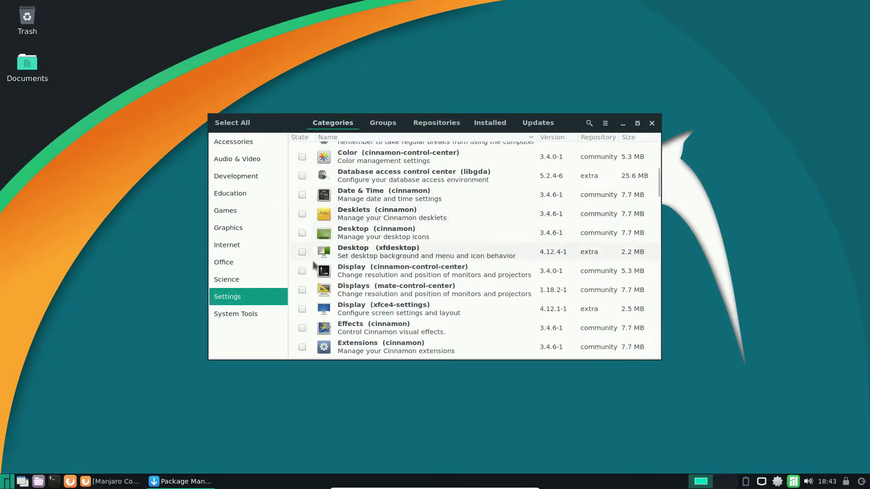
Scroll through the System Tools packages, close Pamac, and reopen the application menu.
{"action": "left_click", "coordinate": [226, 313]}
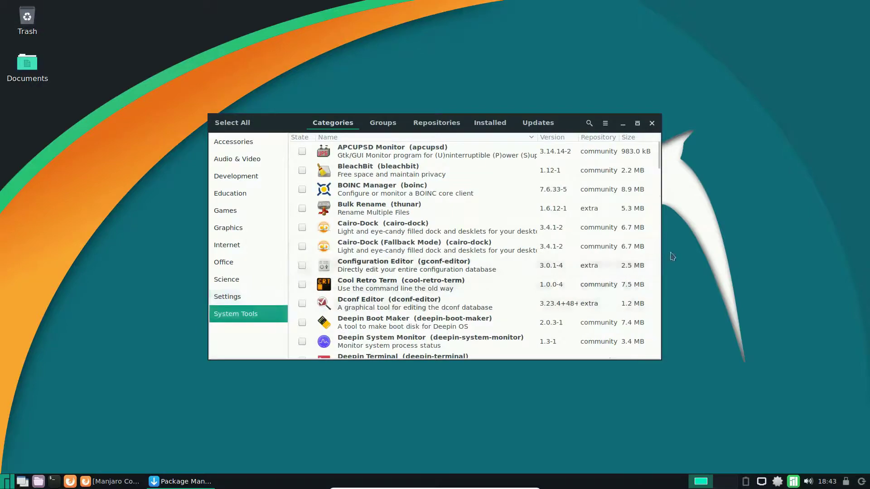
{"action": "scroll", "coordinate": [570, 262], "scroll_direction": "down", "scroll_amount": 5}
{"action": "scroll", "coordinate": [570, 262], "scroll_direction": "down", "scroll_amount": 7}
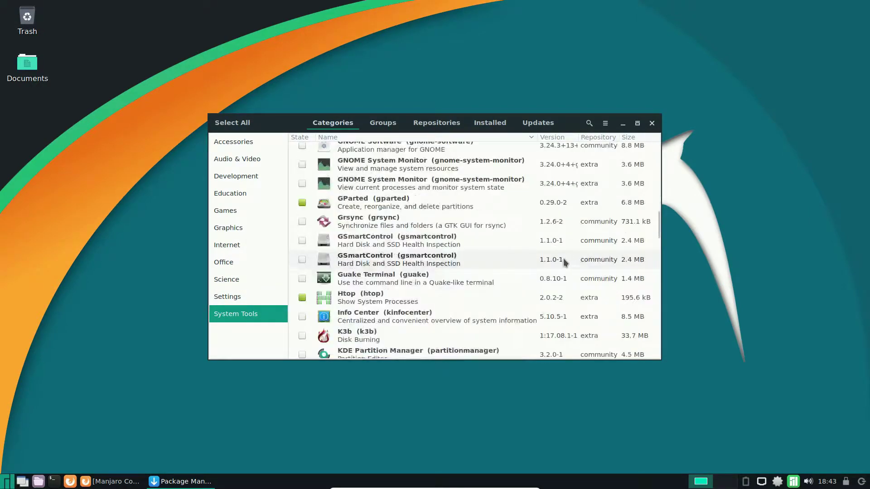
{"action": "scroll", "coordinate": [562, 258], "scroll_direction": "down", "scroll_amount": 15}
{"action": "scroll", "coordinate": [561, 263], "scroll_direction": "up", "scroll_amount": 2}
{"action": "scroll", "coordinate": [559, 260], "scroll_direction": "up", "scroll_amount": 10}
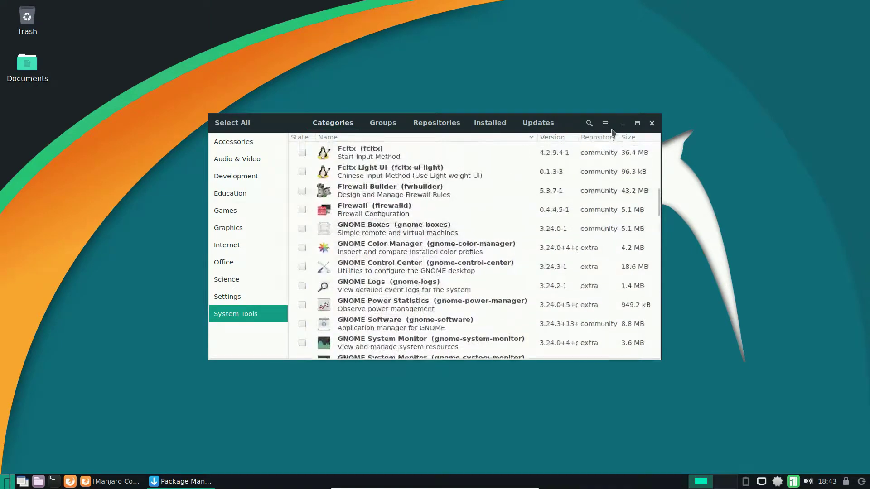
{"action": "left_click", "coordinate": [652, 123]}
{"action": "left_click", "coordinate": [4, 481]}
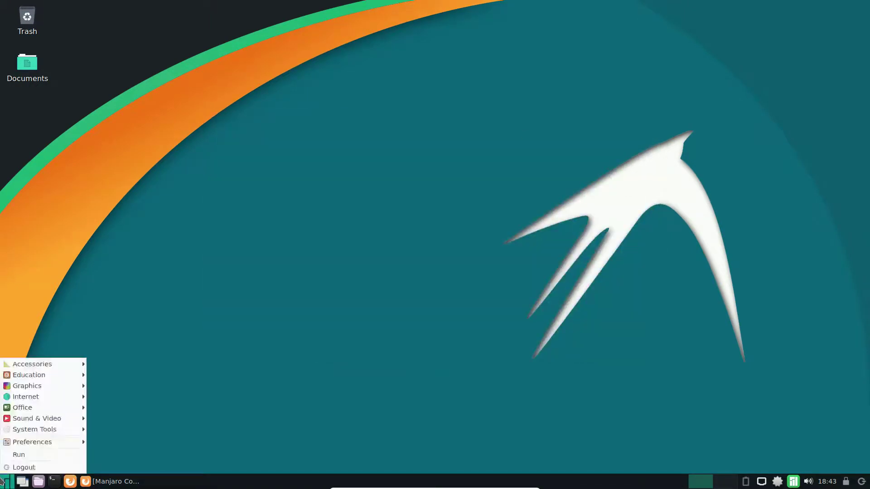
{"action": "mouse_move", "coordinate": [70, 443]}
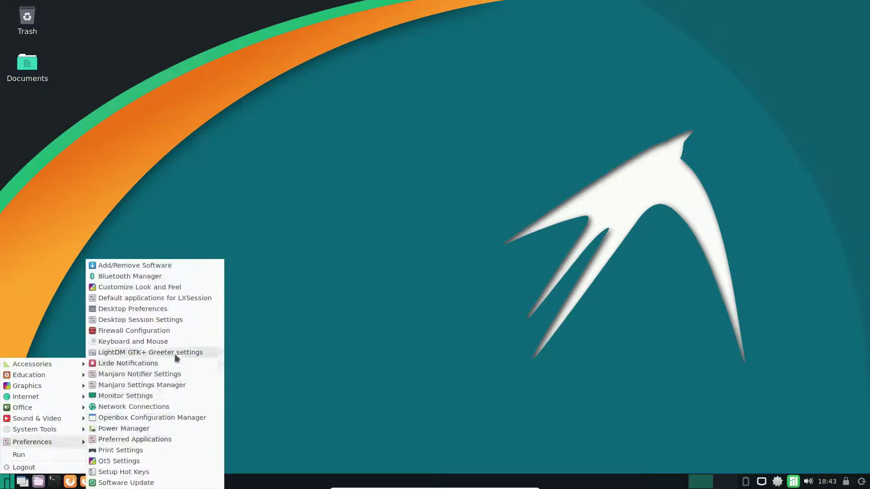
{"action": "left_click", "coordinate": [180, 288]}
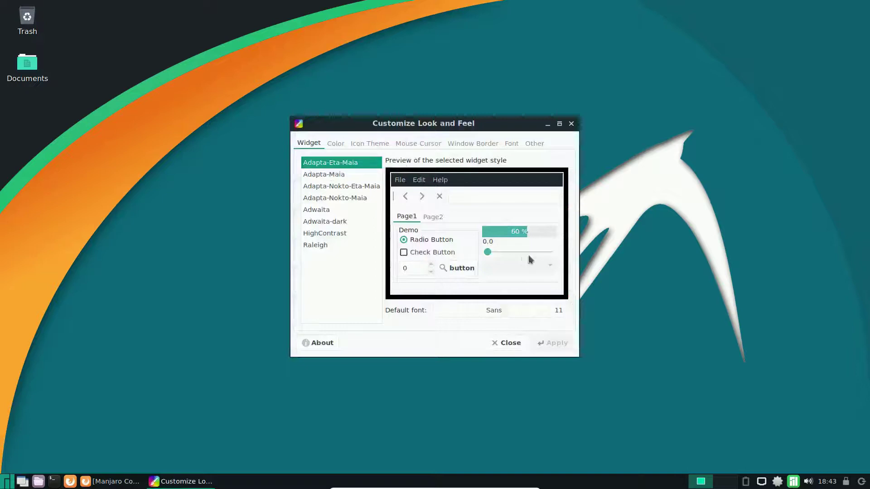
{"action": "left_click", "coordinate": [571, 124]}
{"action": "left_click", "coordinate": [3, 476]}
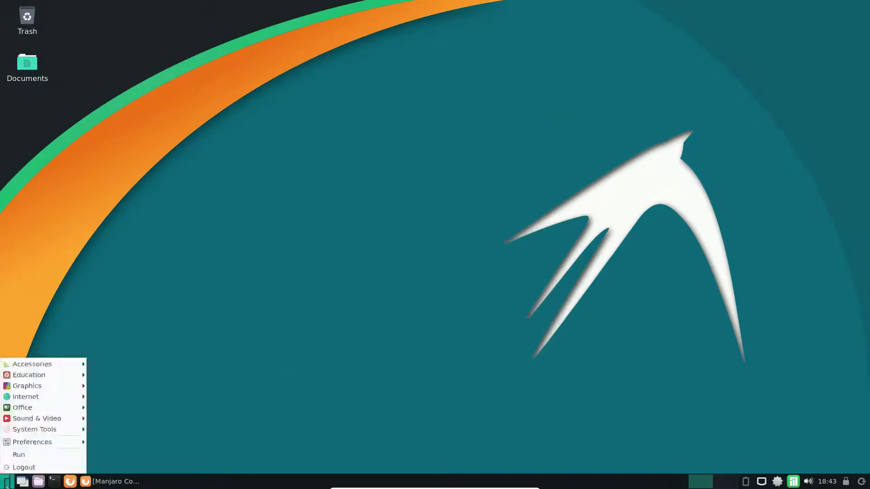
{"action": "mouse_move", "coordinate": [61, 444]}
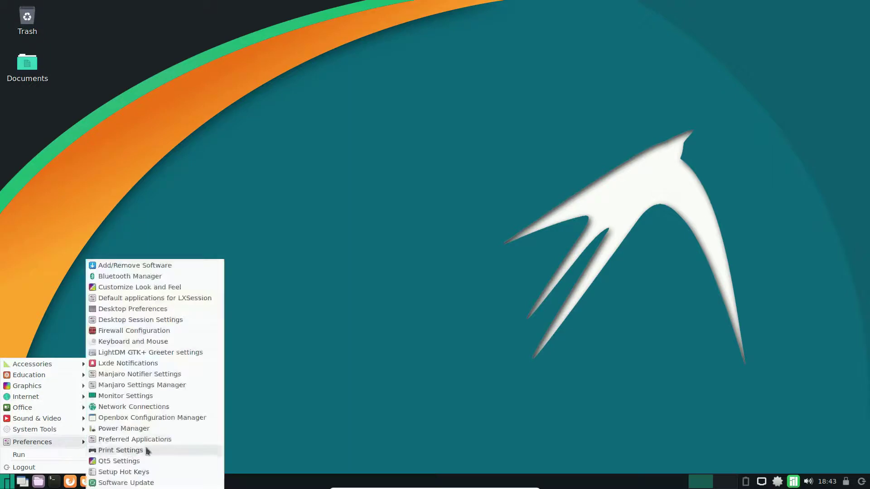
{"action": "left_click", "coordinate": [191, 302]}
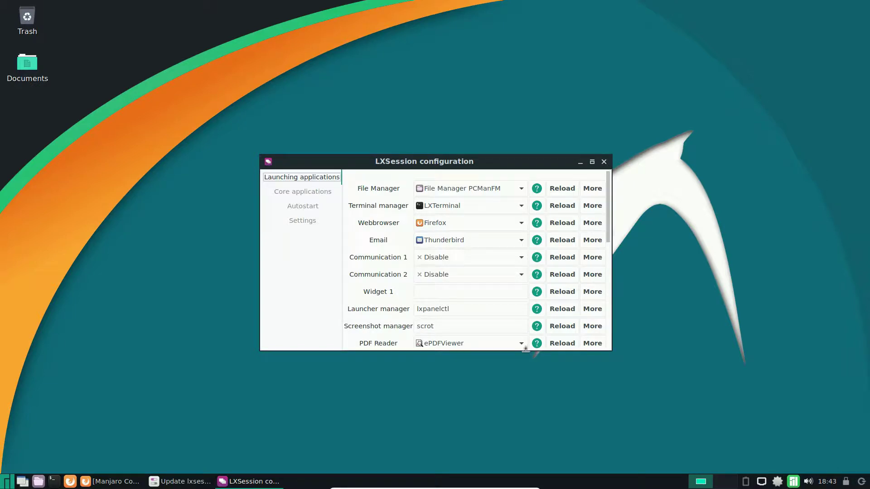
{"action": "left_click_drag", "start_coordinate": [526, 355], "coordinate": [526, 468]}
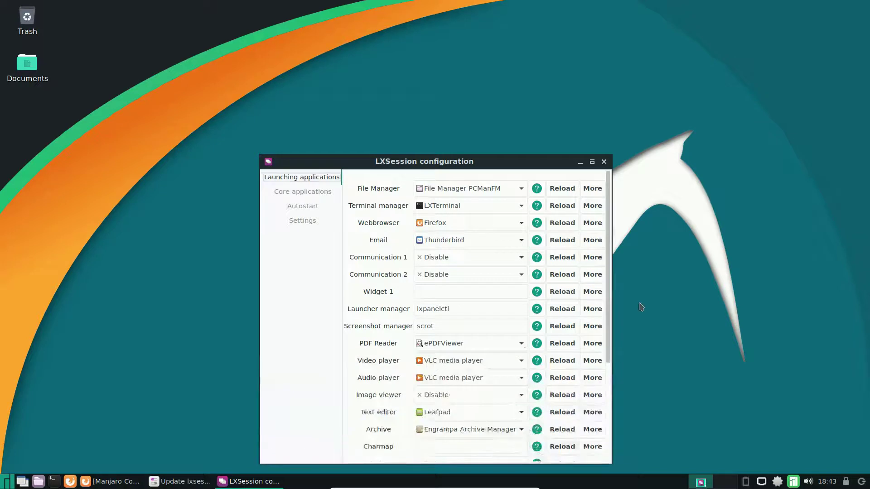
{"action": "left_click", "coordinate": [591, 310]}
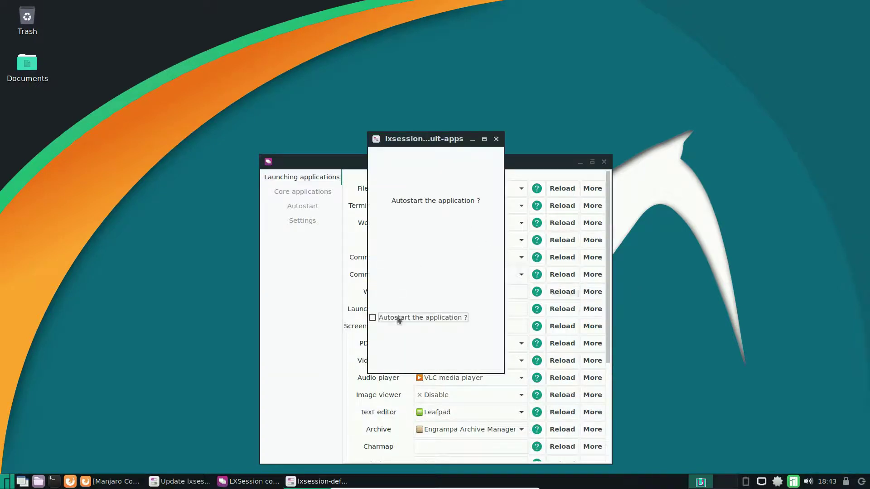
{"action": "left_click", "coordinate": [496, 141]}
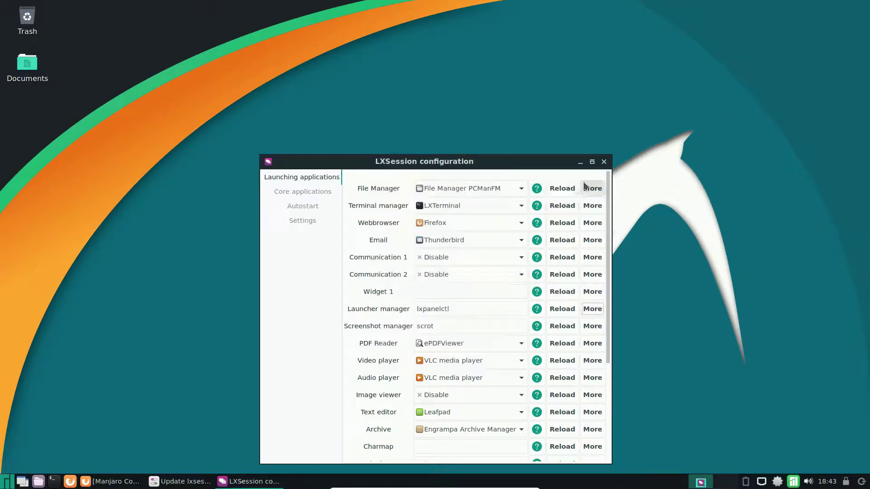
{"action": "left_click", "coordinate": [603, 162]}
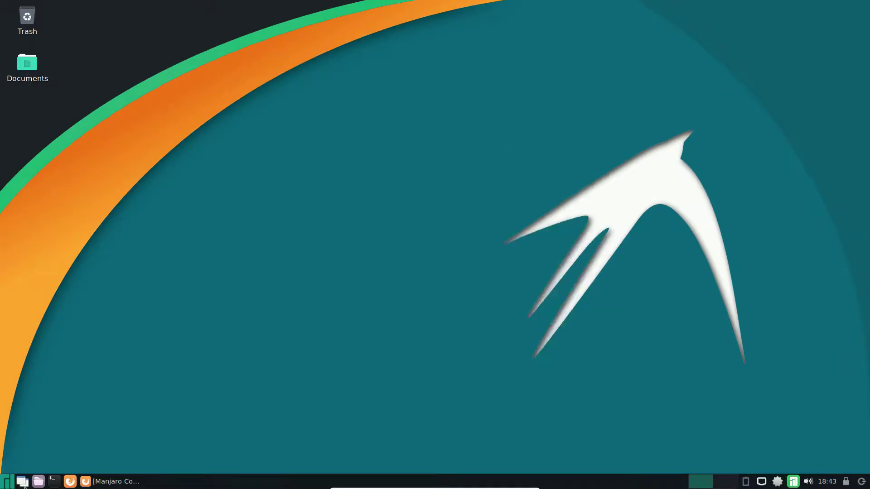
Launch Preferences > Desktop Session Settings and scroll its Automatically Started Applications list to the bottom.
{"action": "left_click", "coordinate": [7, 482]}
{"action": "mouse_move", "coordinate": [50, 429]}
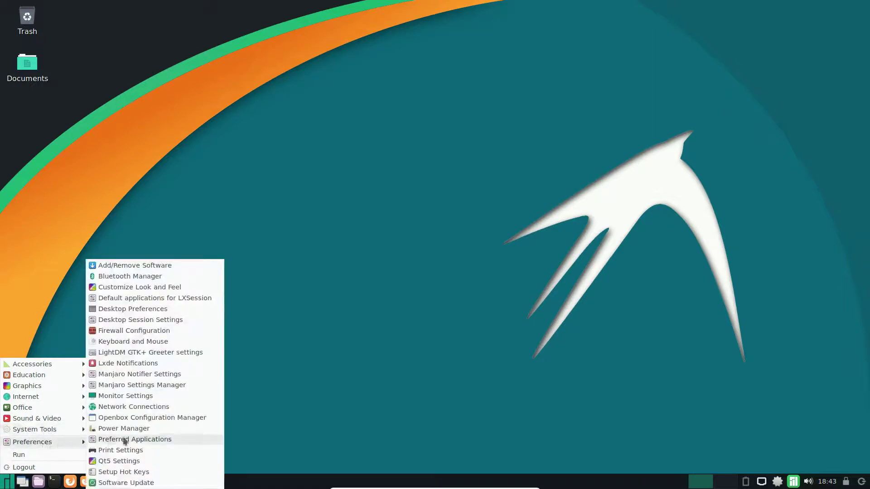
{"action": "left_click", "coordinate": [189, 321]}
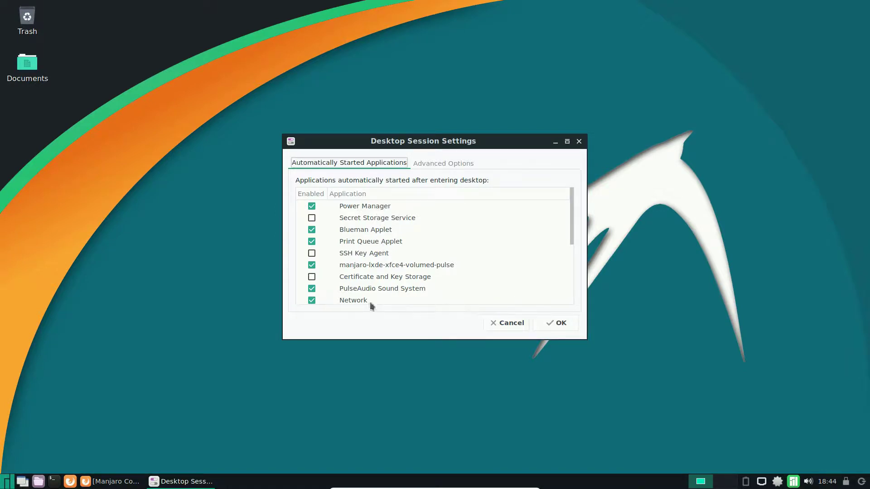
{"action": "mouse_move", "coordinate": [572, 217]}
{"action": "left_mouse_down"}
{"action": "mouse_move", "coordinate": [567, 276]}
{"action": "mouse_move", "coordinate": [566, 214]}
{"action": "left_mouse_up"}
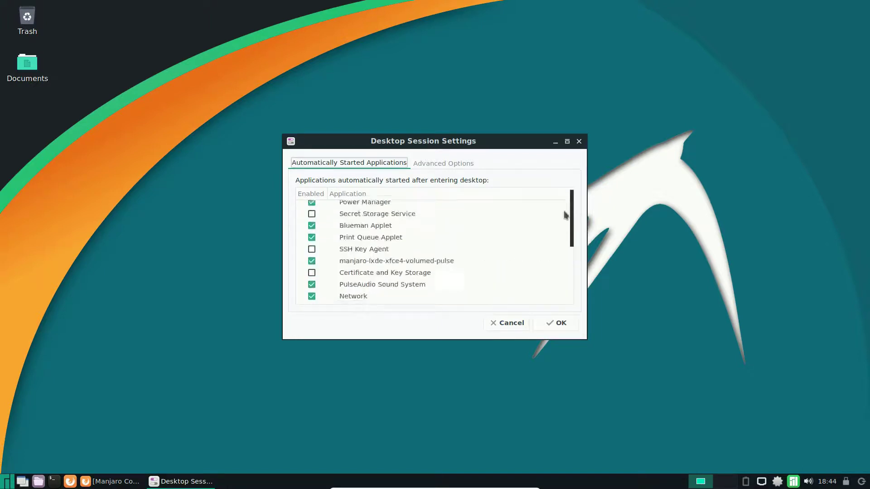
Close Desktop Session Settings and launch Firewall Configuration, authenticating with the admin password.
{"action": "left_click", "coordinate": [580, 142]}
{"action": "left_click", "coordinate": [7, 481]}
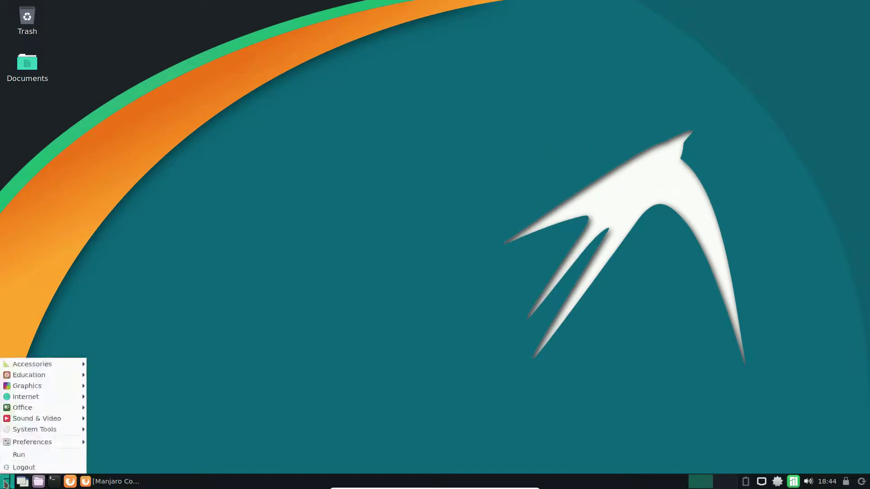
{"action": "mouse_move", "coordinate": [49, 447]}
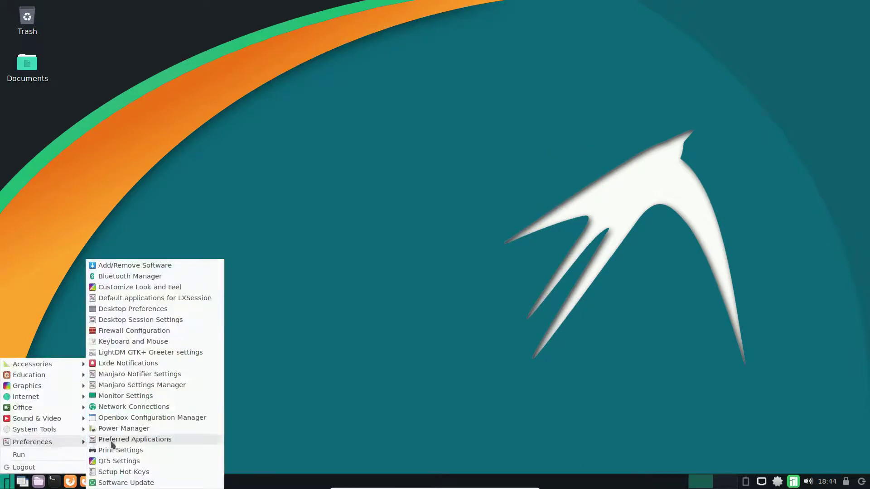
{"action": "left_click", "coordinate": [134, 330]}
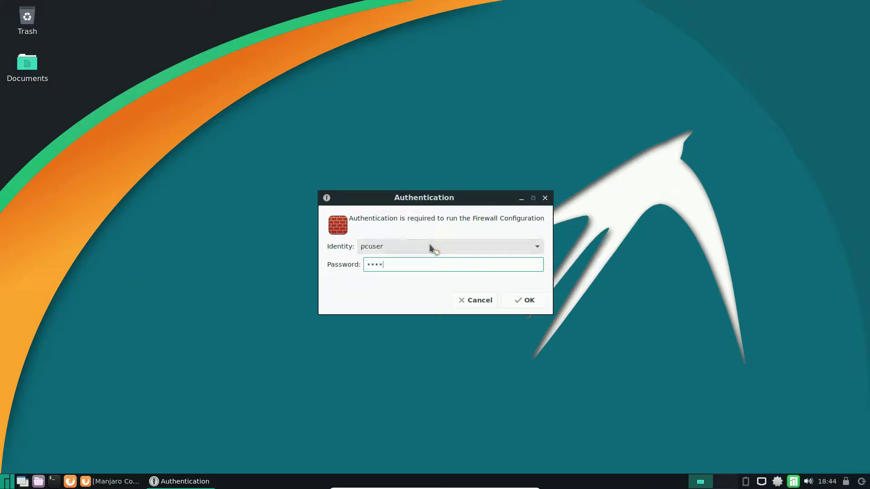
{"action": "key", "text": "Return"}
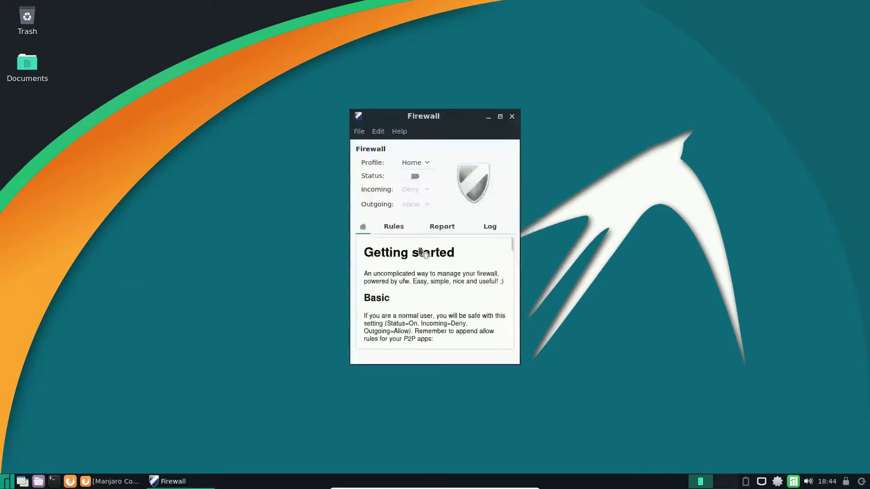
Check Gufw's About box showing version 17.10.0, view the empty Rules list, then close Gufw.
{"action": "left_click", "coordinate": [395, 136]}
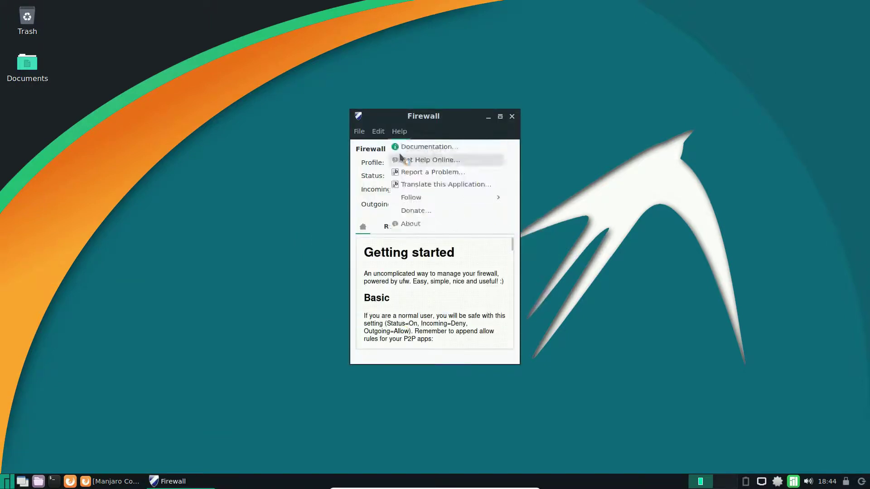
{"action": "left_click", "coordinate": [419, 225]}
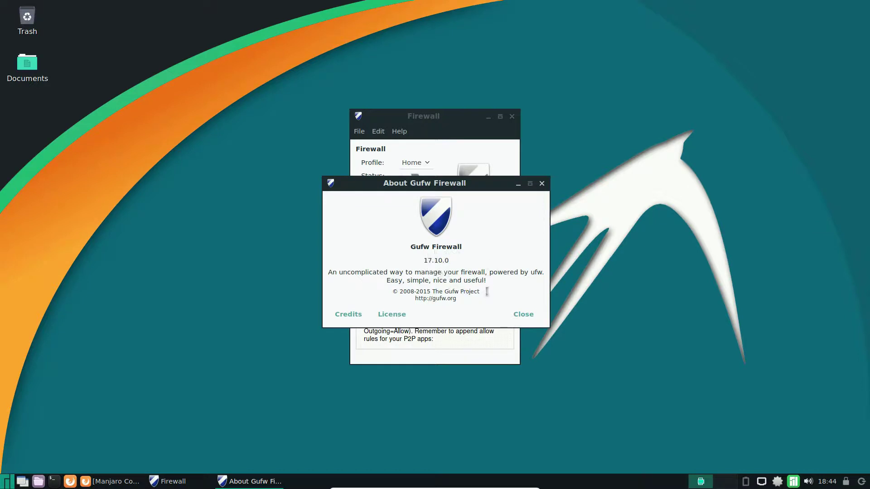
{"action": "left_click", "coordinate": [542, 183]}
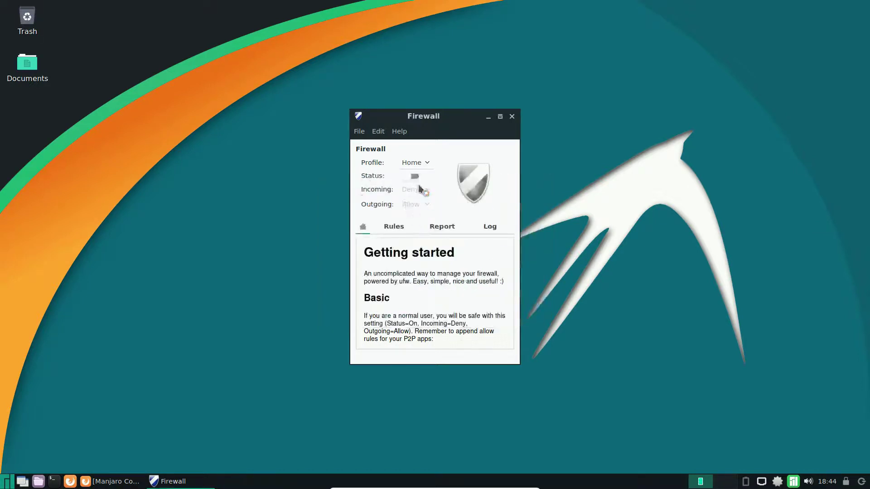
{"action": "left_click", "coordinate": [394, 228]}
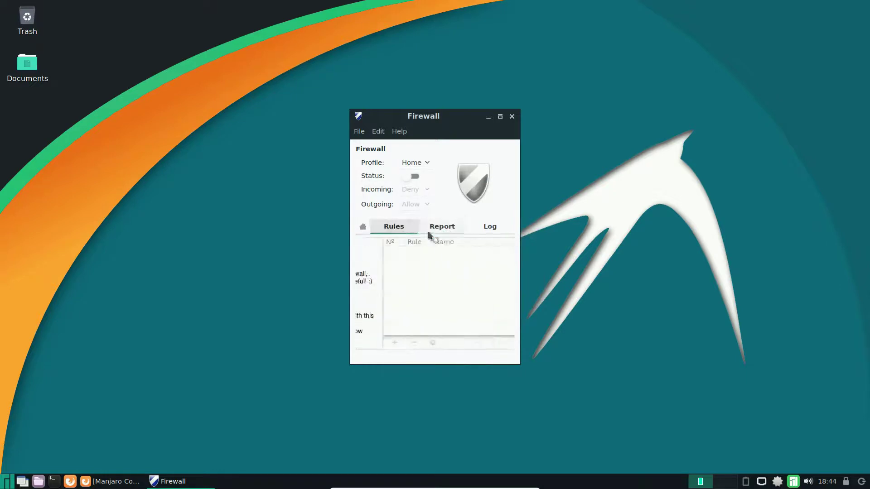
{"action": "left_click", "coordinate": [512, 116]}
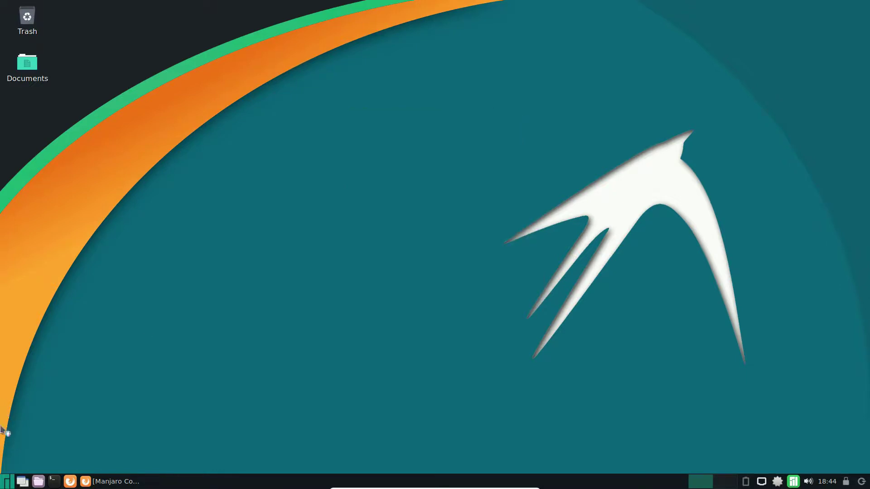
{"action": "left_click", "coordinate": [7, 482]}
{"action": "mouse_move", "coordinate": [56, 444]}
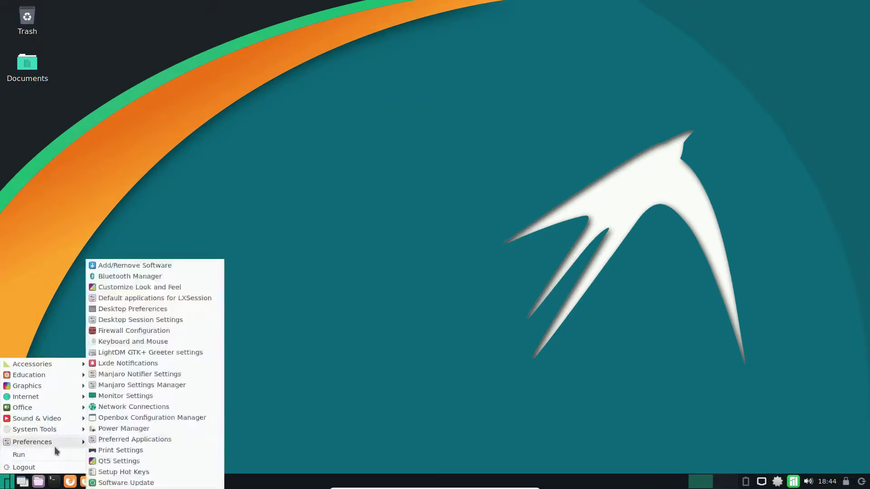
{"action": "left_click", "coordinate": [155, 366]}
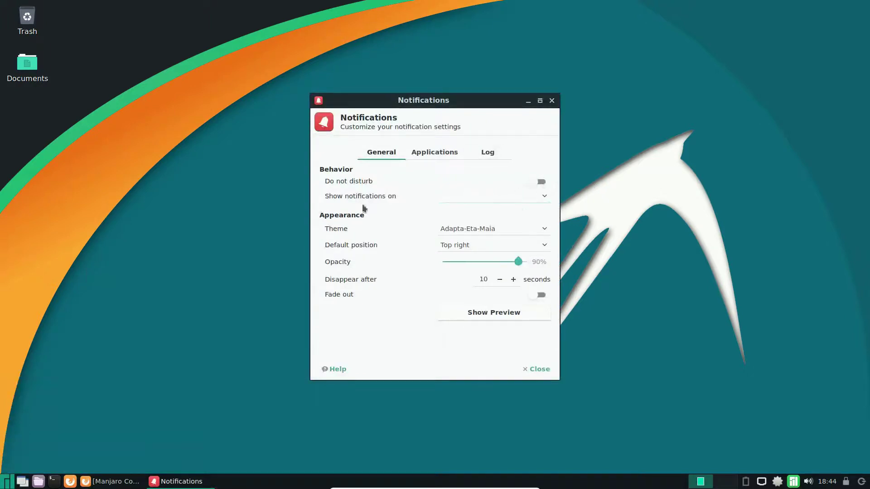
{"action": "left_click", "coordinate": [551, 100]}
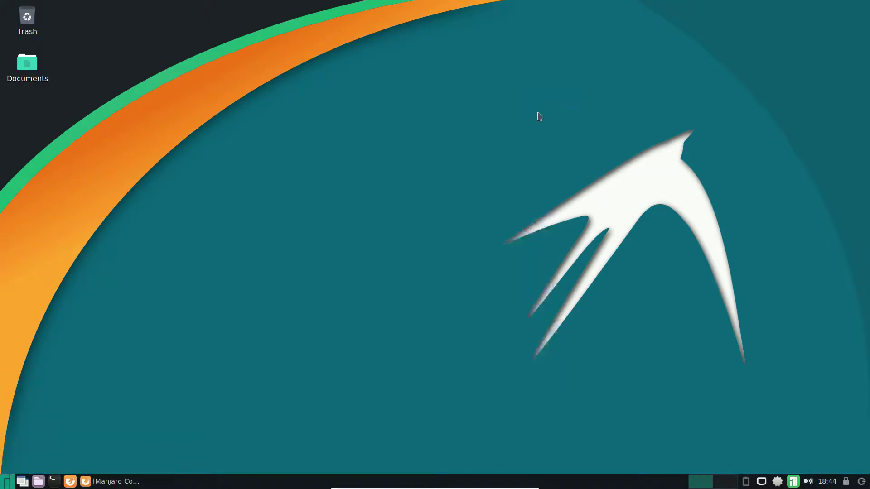
{"action": "left_click", "coordinate": [7, 481]}
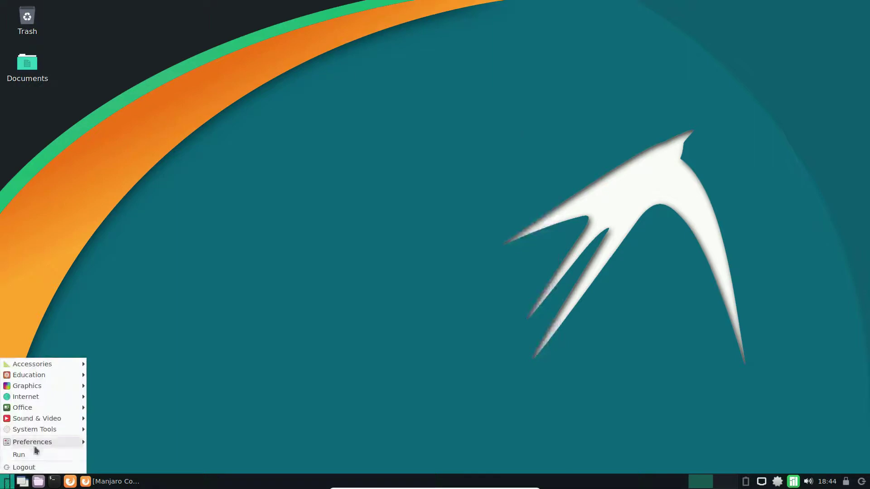
{"action": "mouse_move", "coordinate": [38, 446]}
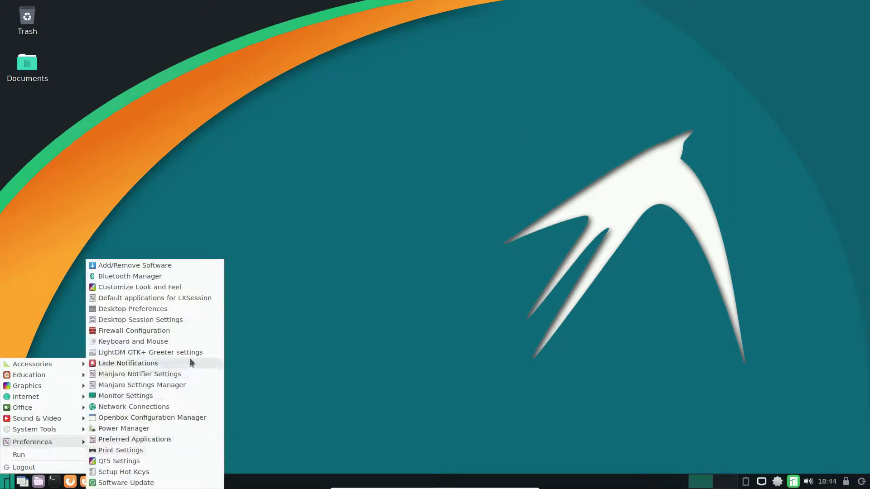
{"action": "left_click", "coordinate": [184, 384]}
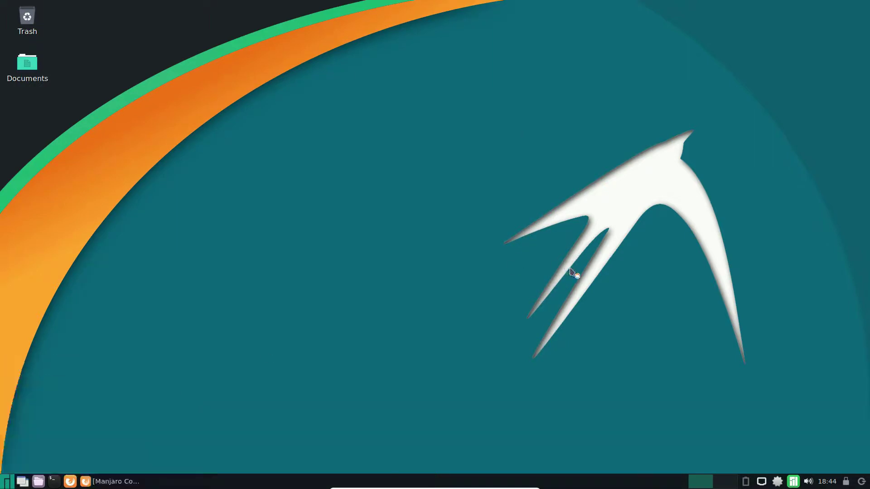
{"action": "scroll", "coordinate": [552, 245], "scroll_direction": "down", "scroll_amount": 3}
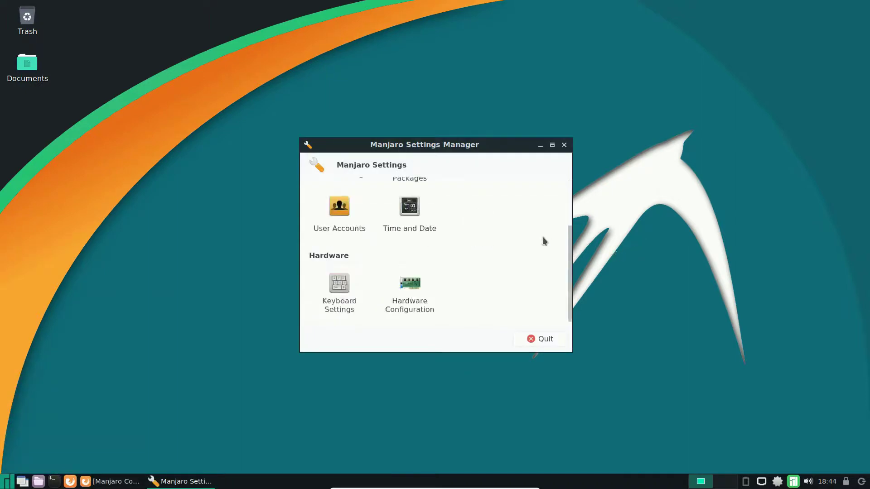
{"action": "scroll", "coordinate": [528, 250], "scroll_direction": "up", "scroll_amount": 3}
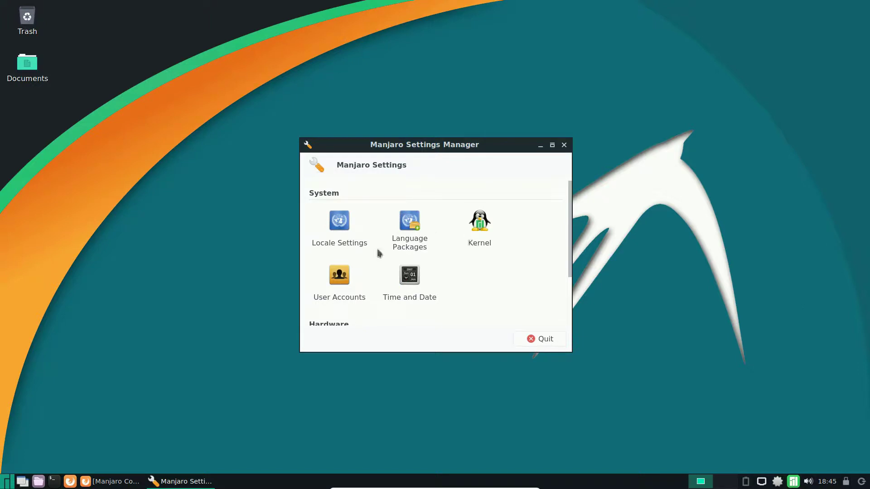
{"action": "scroll", "coordinate": [438, 300], "scroll_direction": "down", "scroll_amount": 3}
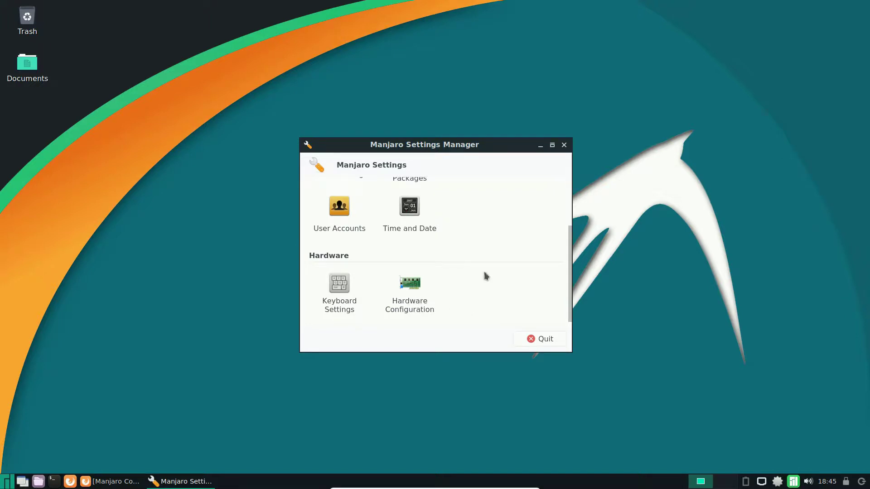
{"action": "left_click", "coordinate": [564, 145]}
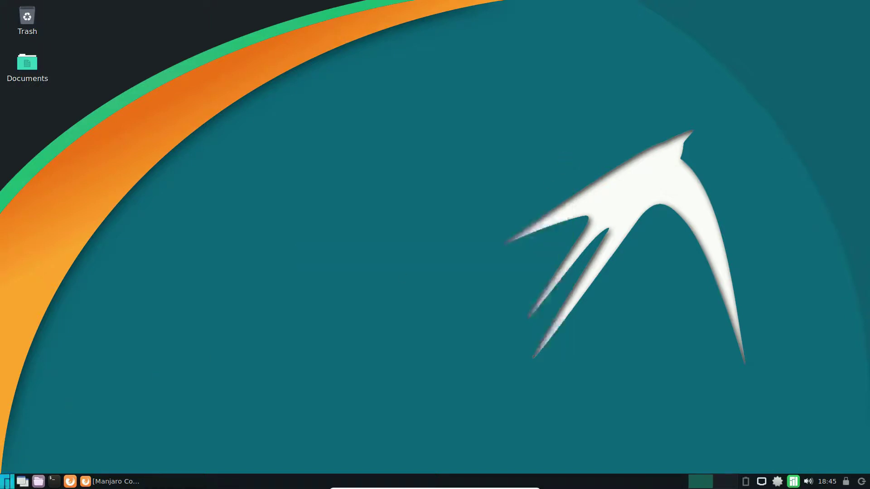
{"action": "left_click", "coordinate": [7, 481]}
{"action": "mouse_move", "coordinate": [41, 442]}
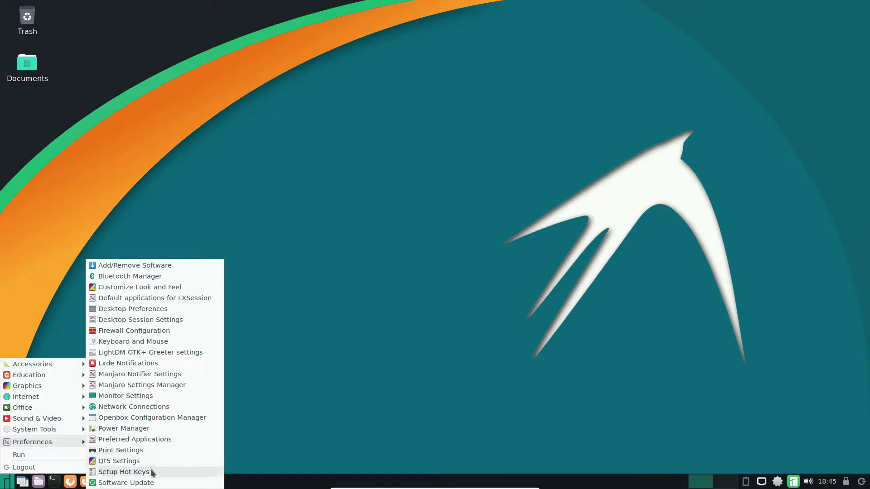
{"action": "left_click", "coordinate": [141, 483]}
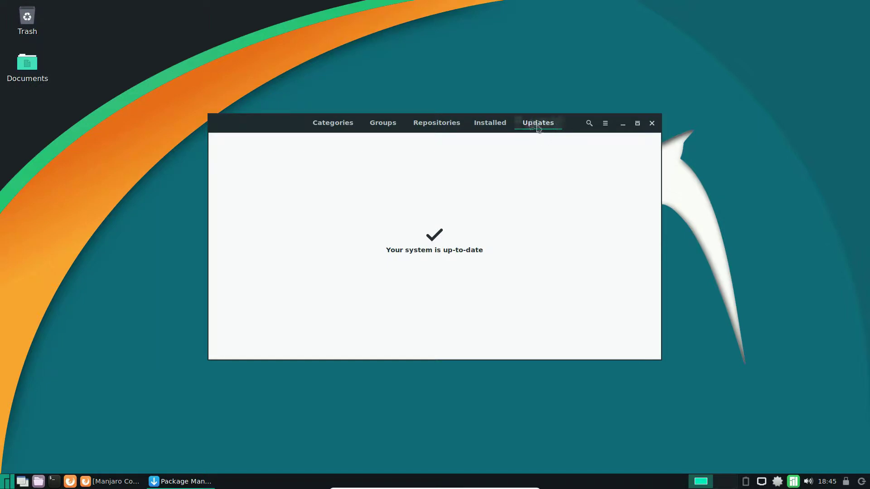
{"action": "left_click", "coordinate": [652, 123]}
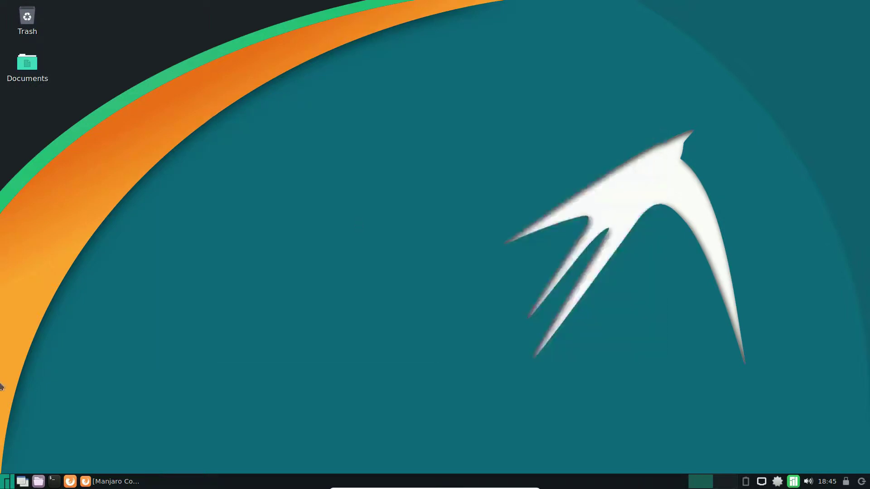
{"action": "left_click", "coordinate": [6, 481]}
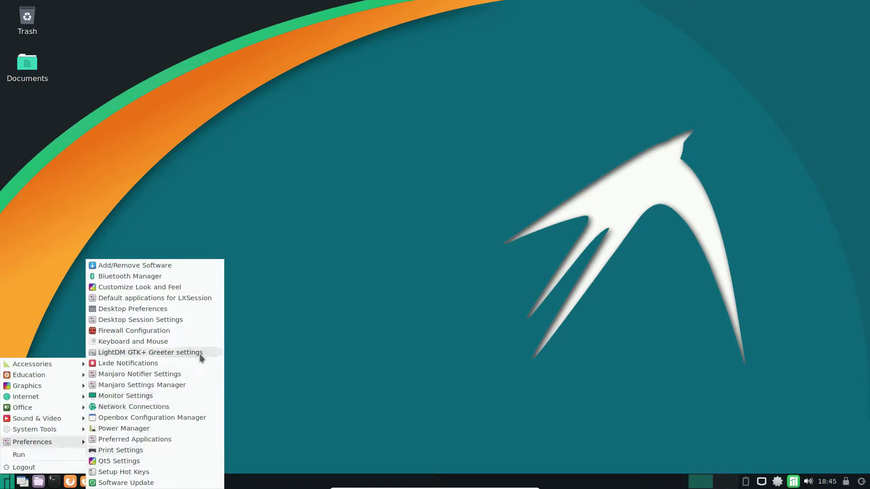
{"action": "left_click", "coordinate": [423, 131]}
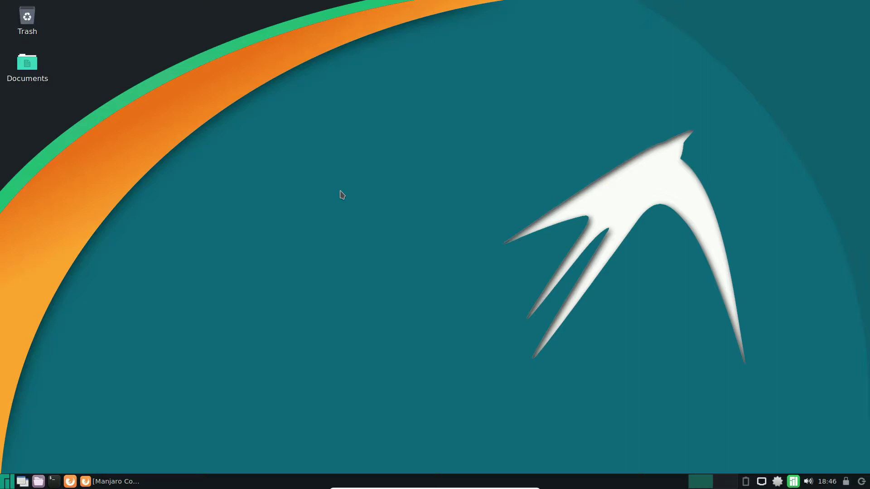
Close Firefox, relaunching it once and closing it again.
{"action": "left_click", "coordinate": [125, 481]}
{"action": "left_click", "coordinate": [862, 8]}
{"action": "left_click", "coordinate": [70, 482]}
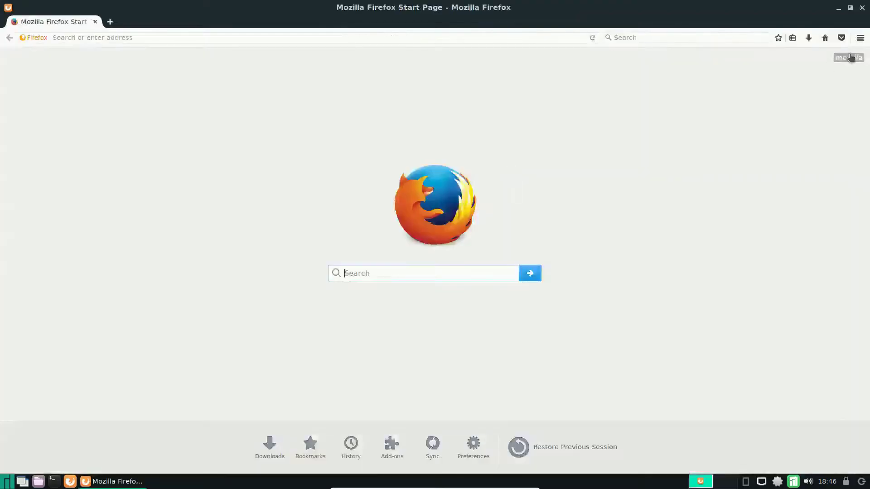
{"action": "left_click", "coordinate": [862, 7]}
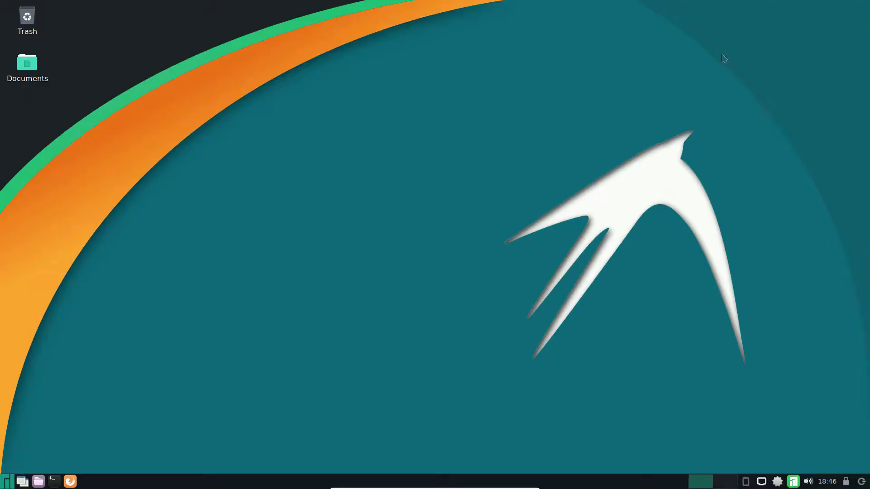
Open Task Manager from System Tools, review processes and 395 MB of 3956 MB memory used, then close it.
{"action": "left_click", "coordinate": [5, 478]}
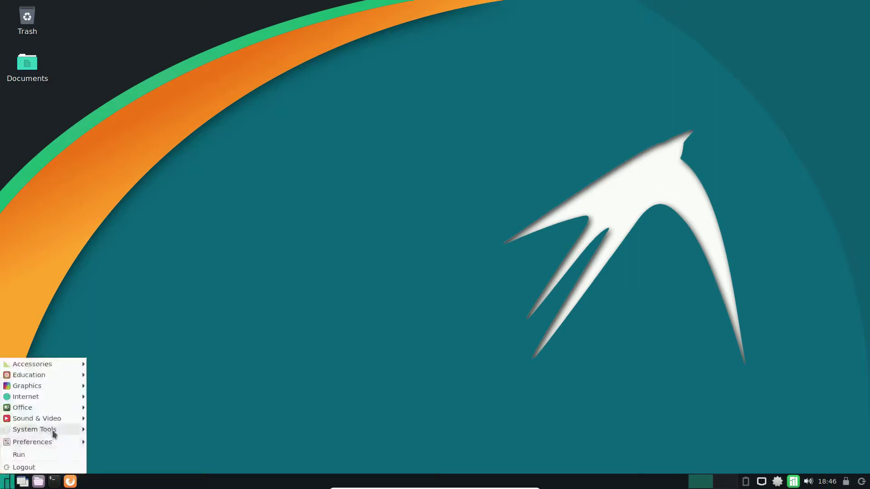
{"action": "mouse_move", "coordinate": [55, 431]}
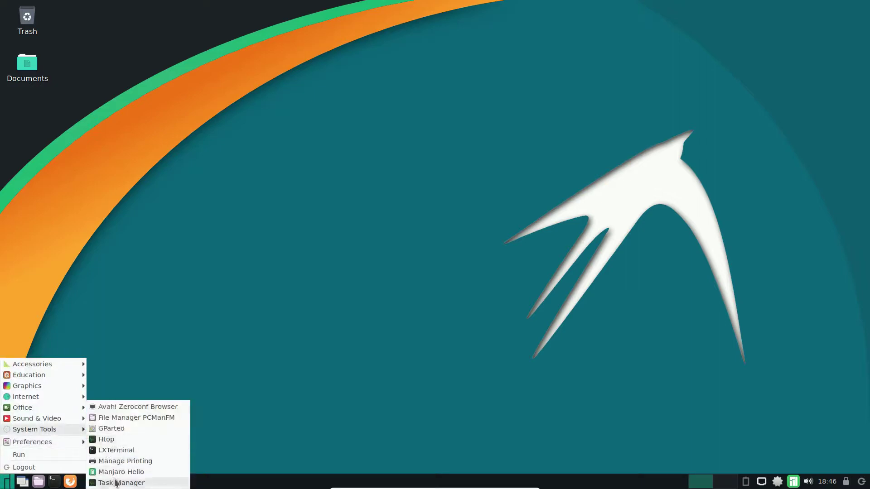
{"action": "left_click", "coordinate": [116, 483]}
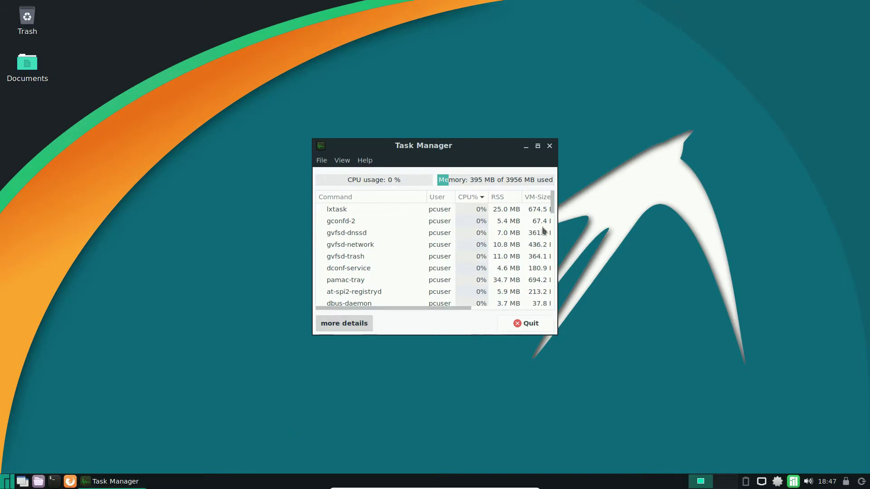
{"action": "left_click", "coordinate": [550, 147]}
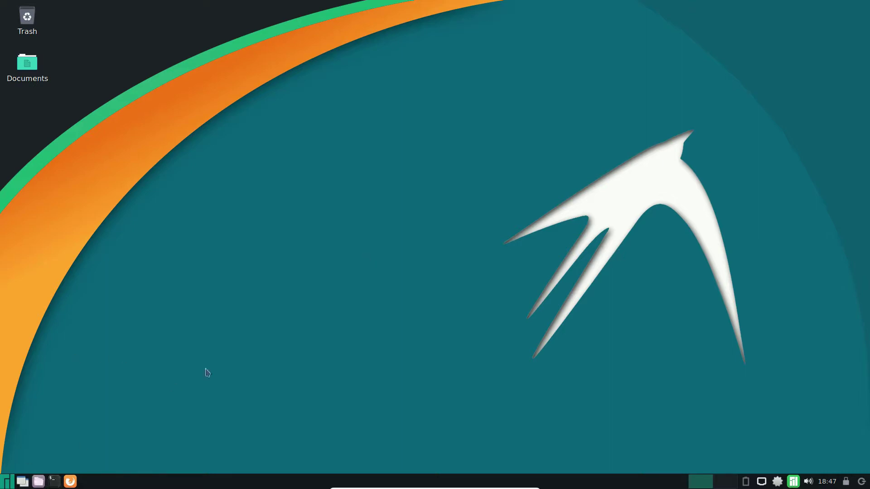
{"action": "left_click", "coordinate": [71, 483]}
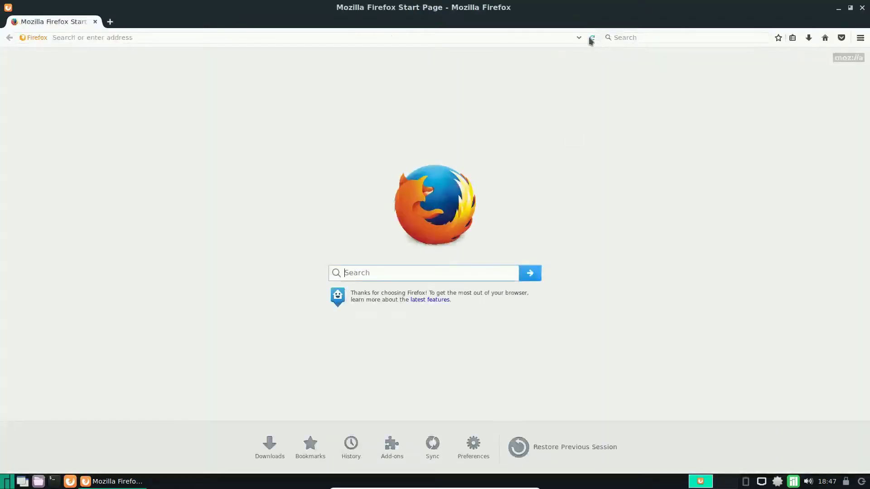
{"action": "left_click", "coordinate": [581, 37]}
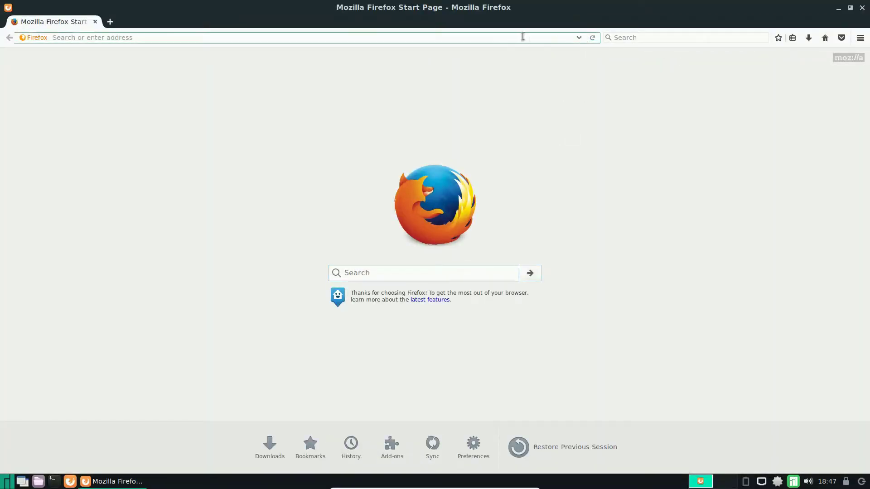
{"action": "left_click", "coordinate": [632, 37]}
{"action": "type", "text": "manjaro"}
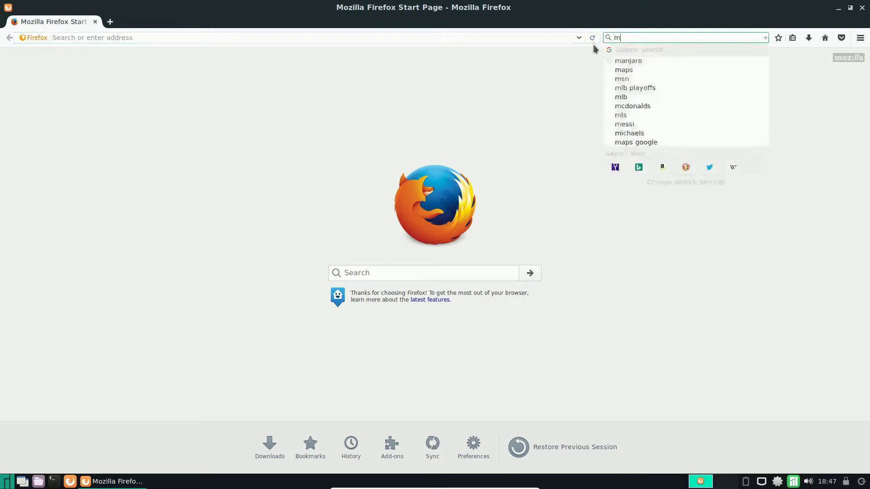
{"action": "key", "text": "Return"}
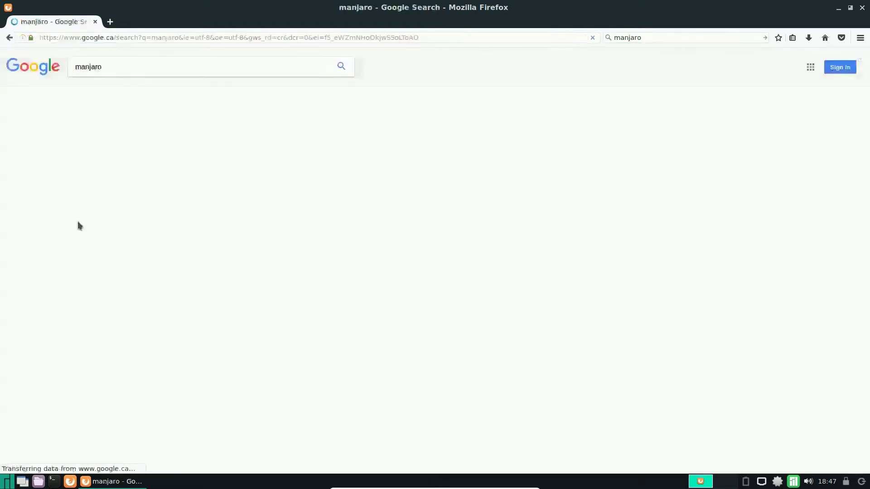
{"action": "left_click", "coordinate": [152, 173]}
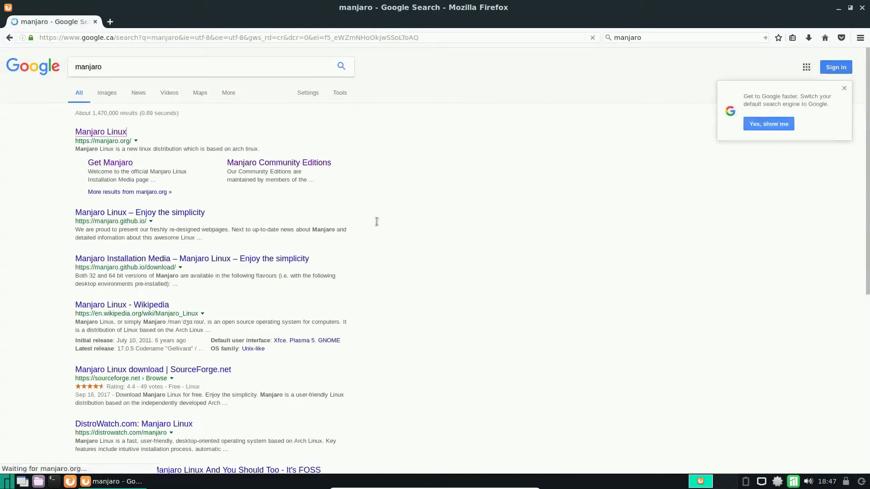
{"action": "mouse_move", "coordinate": [426, 90]}
{"action": "left_click", "coordinate": [419, 133]}
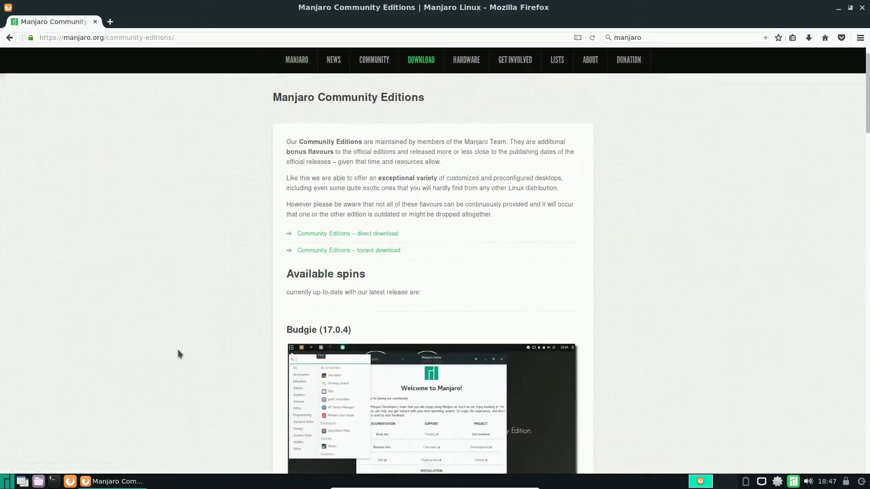
{"action": "scroll", "coordinate": [177, 349], "scroll_direction": "down", "scroll_amount": 10}
{"action": "scroll", "coordinate": [170, 351], "scroll_direction": "down", "scroll_amount": 9}
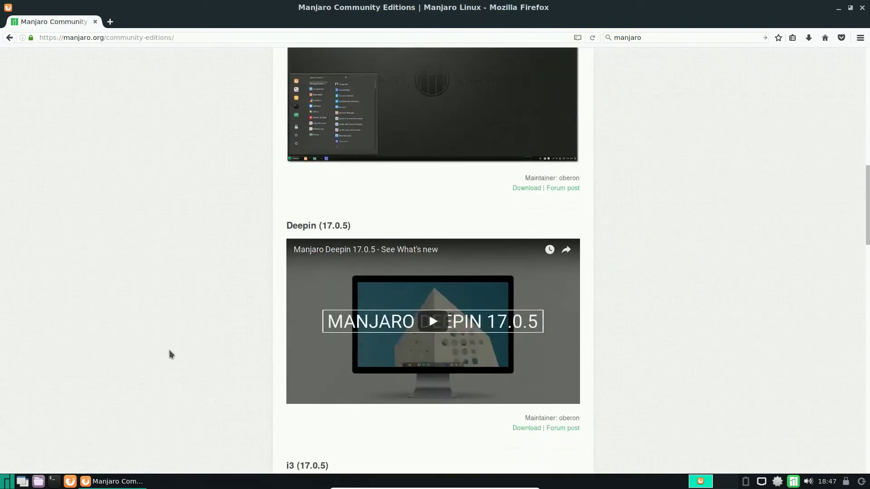
{"action": "scroll", "coordinate": [170, 350], "scroll_direction": "down", "scroll_amount": 9}
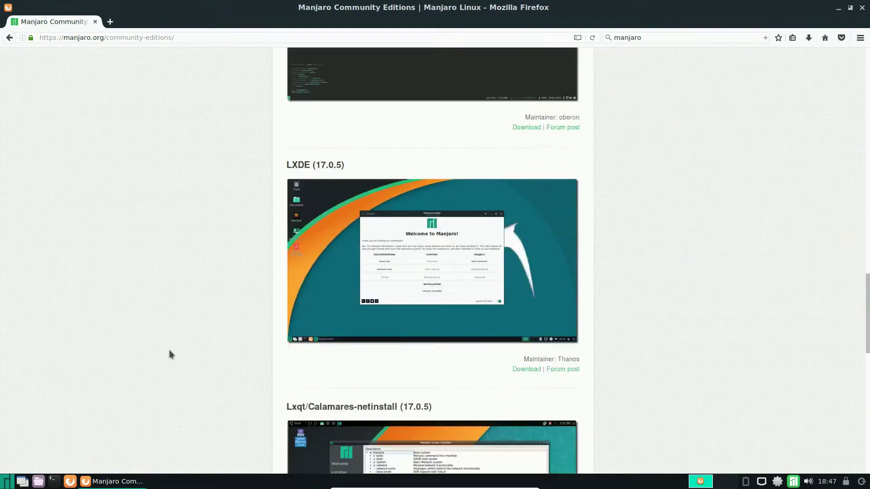
{"action": "left_click", "coordinate": [527, 318]}
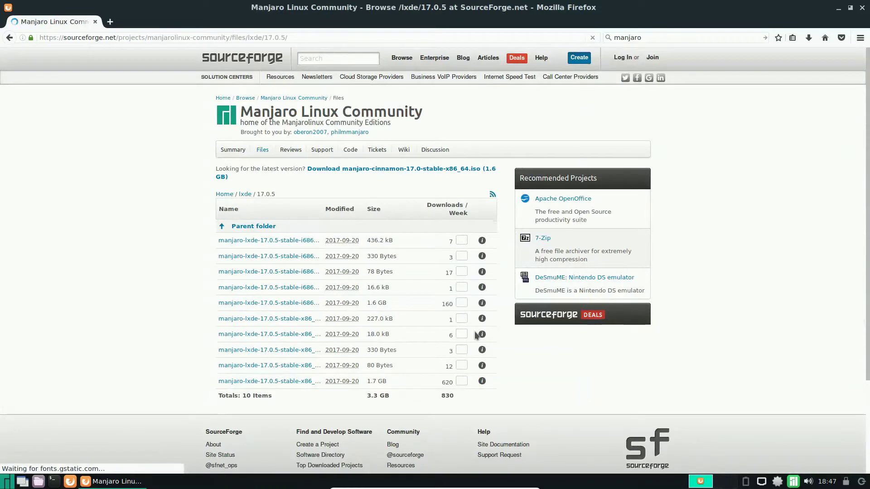
{"action": "scroll", "coordinate": [340, 332], "scroll_direction": "down", "scroll_amount": 3}
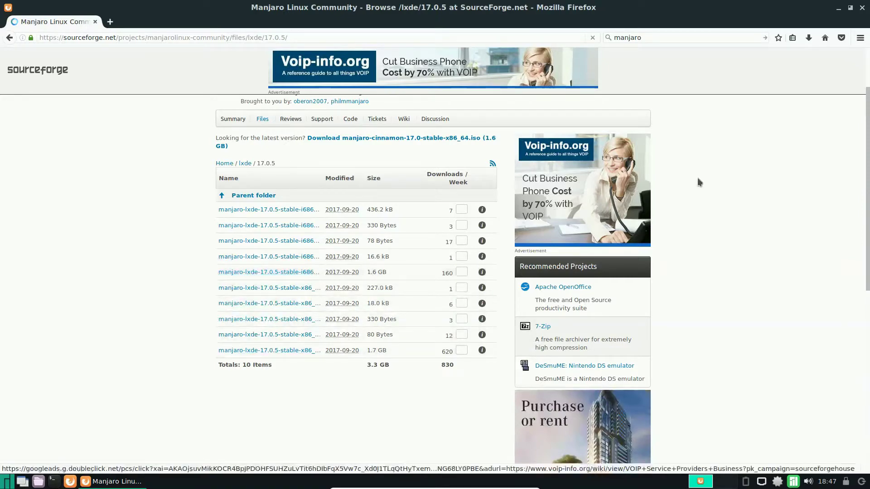
{"action": "left_click", "coordinate": [863, 9]}
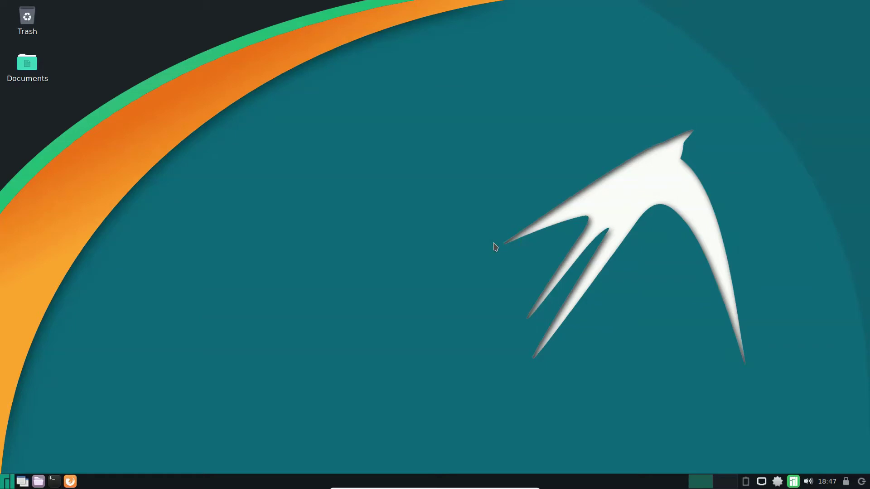